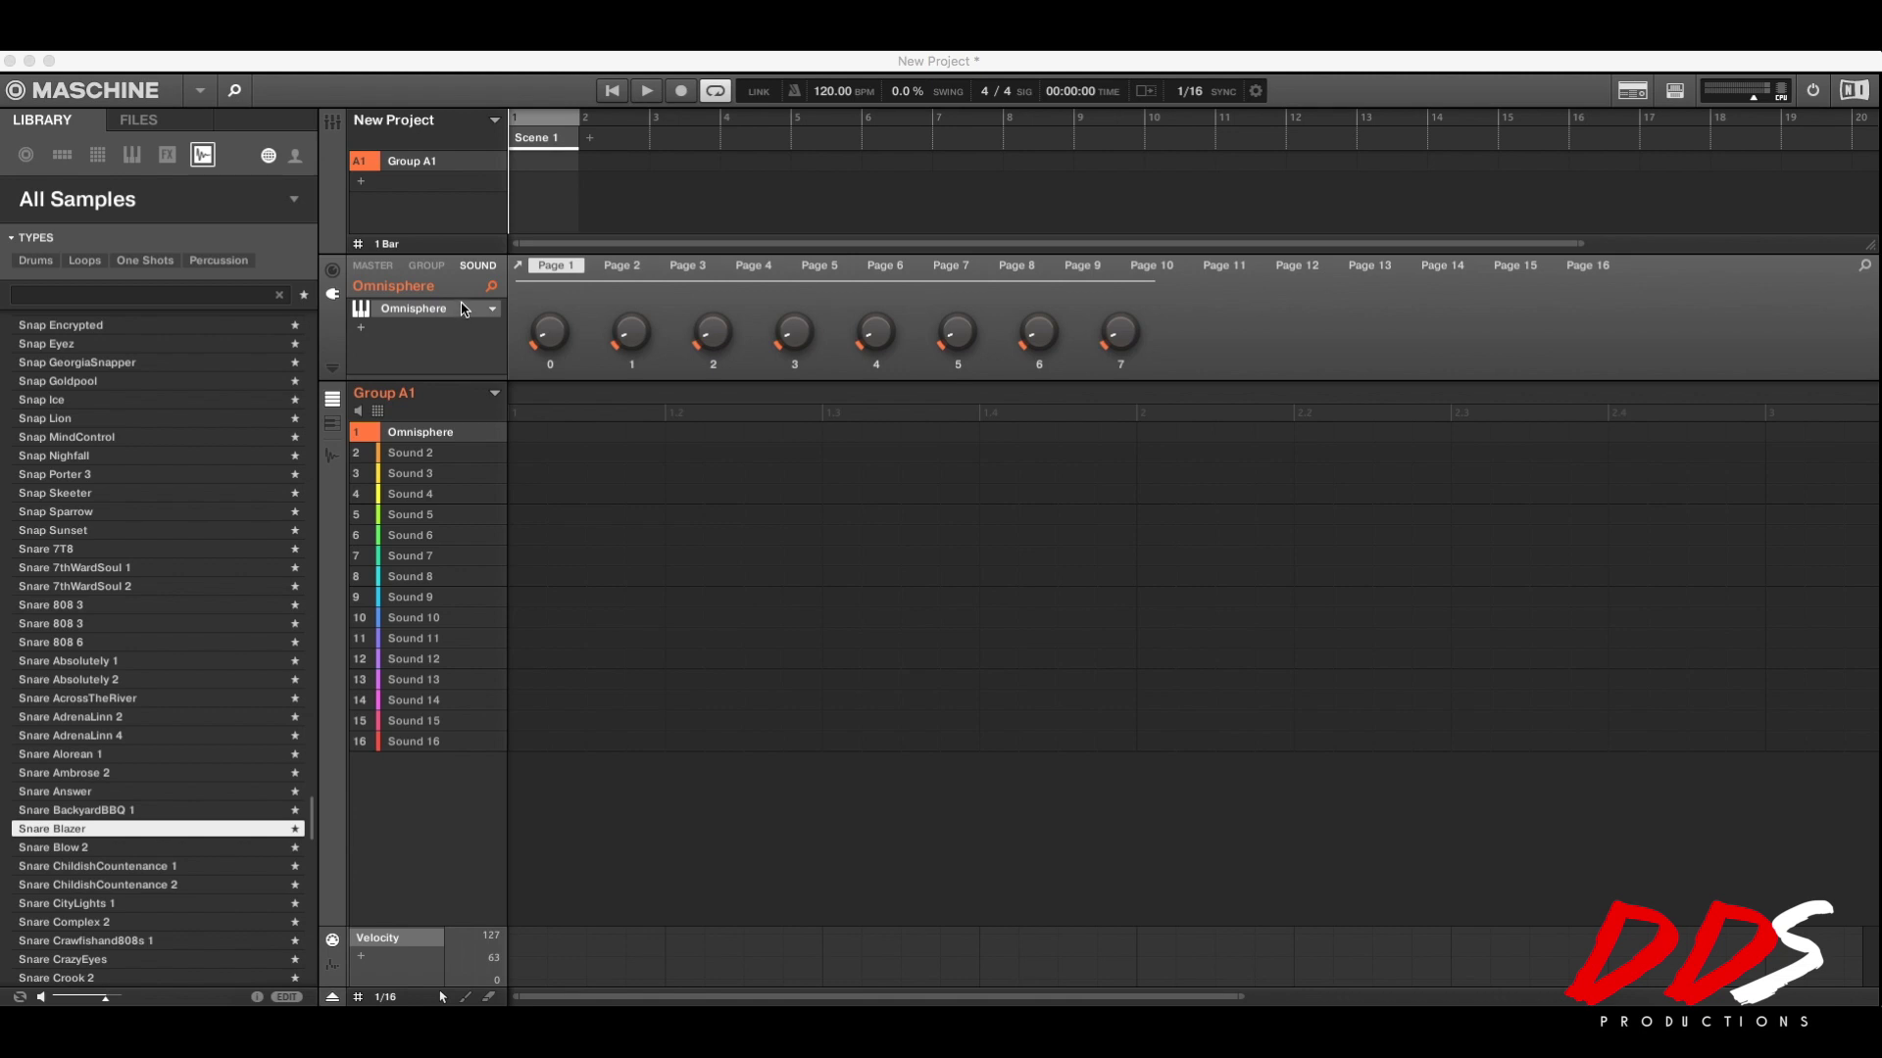
Open the Omnisphere plug-in window and load the LA Custom C7 - Wash patch from the Keyscape Library into part 1.
{"action": "left_click", "coordinate": [465, 312]}
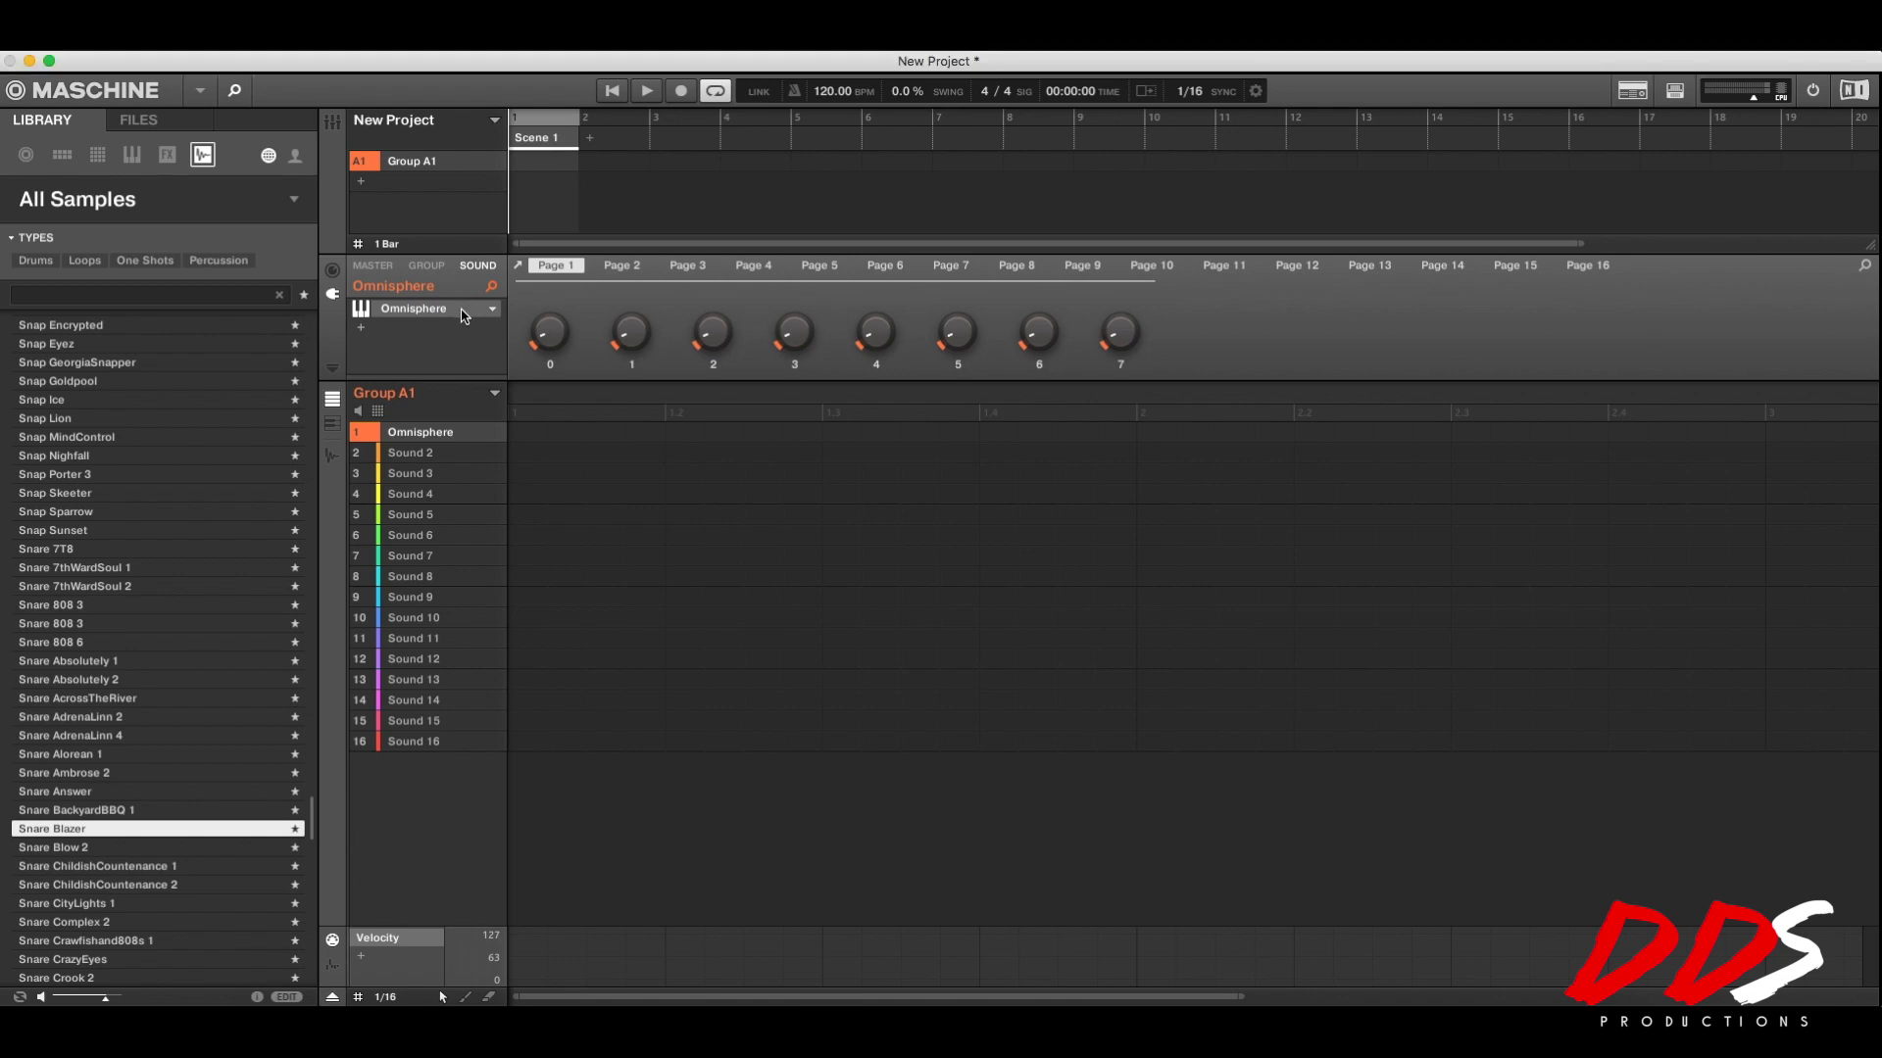
{"action": "left_click", "coordinate": [465, 313]}
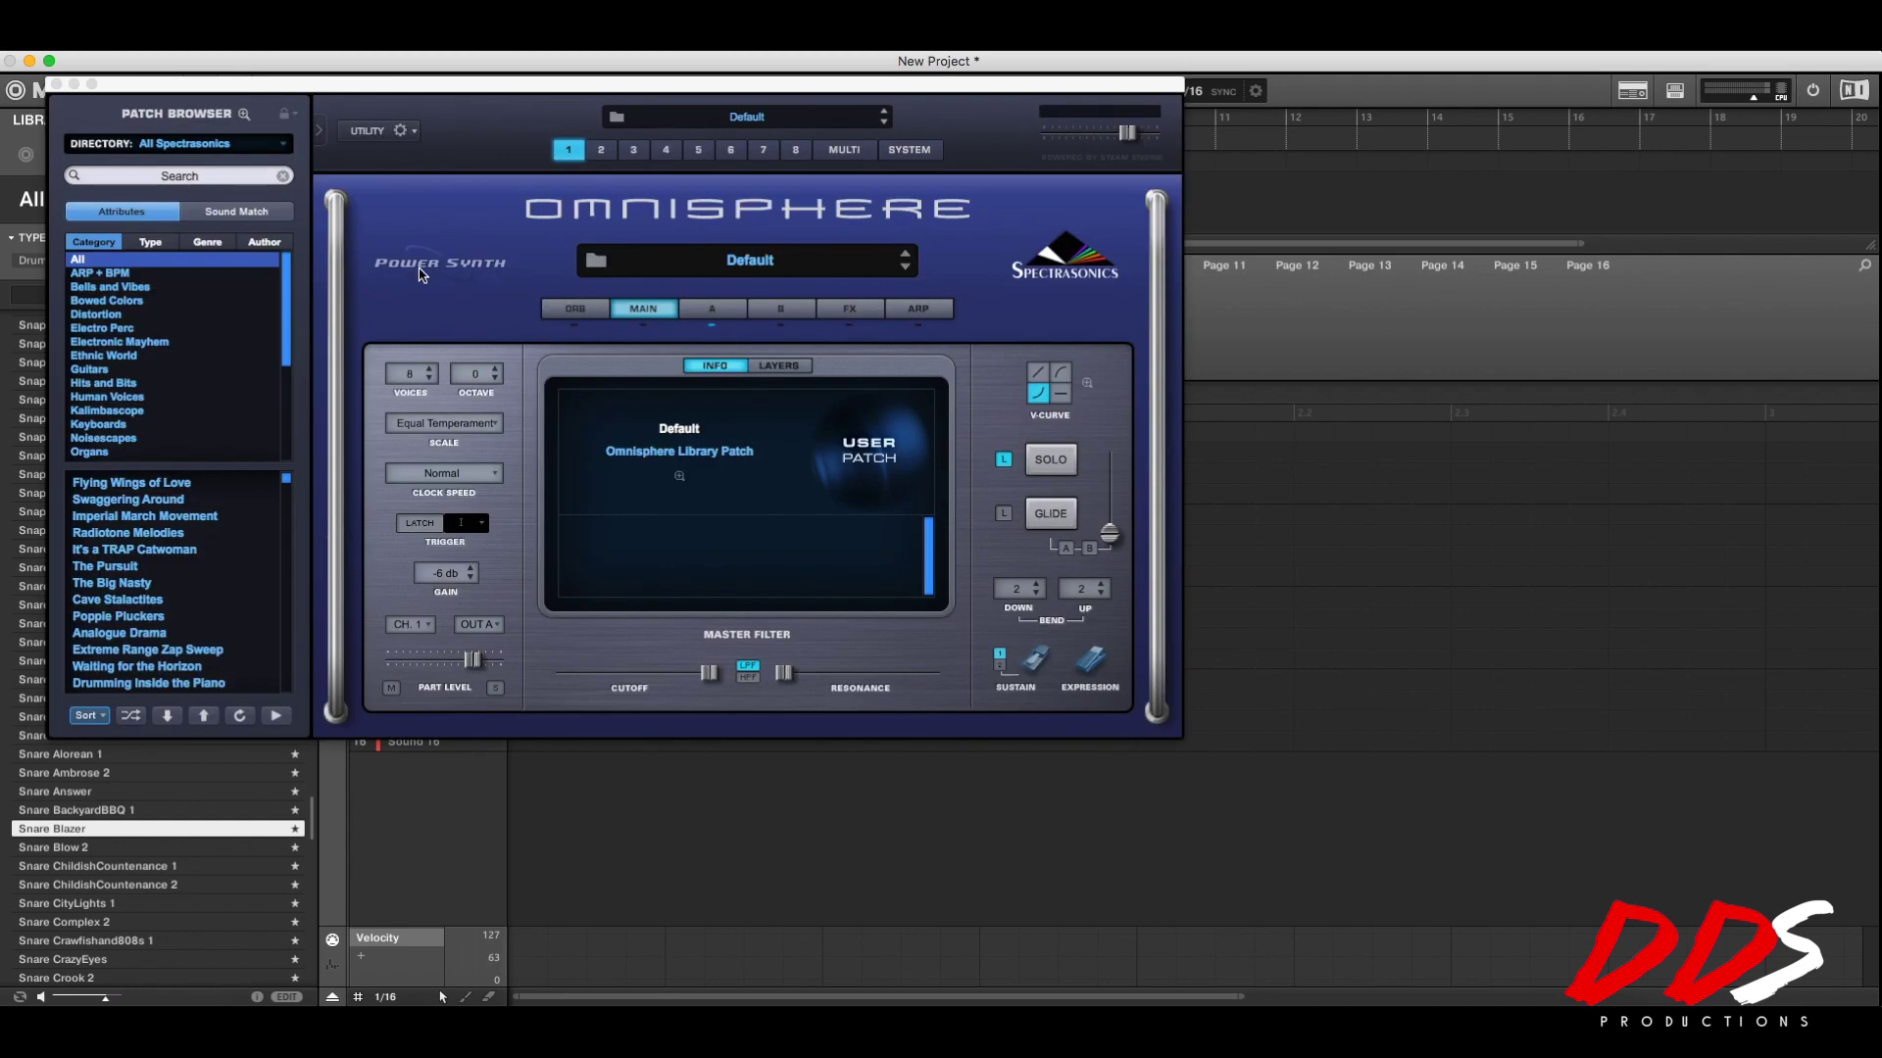
{"action": "left_click", "coordinate": [226, 149]}
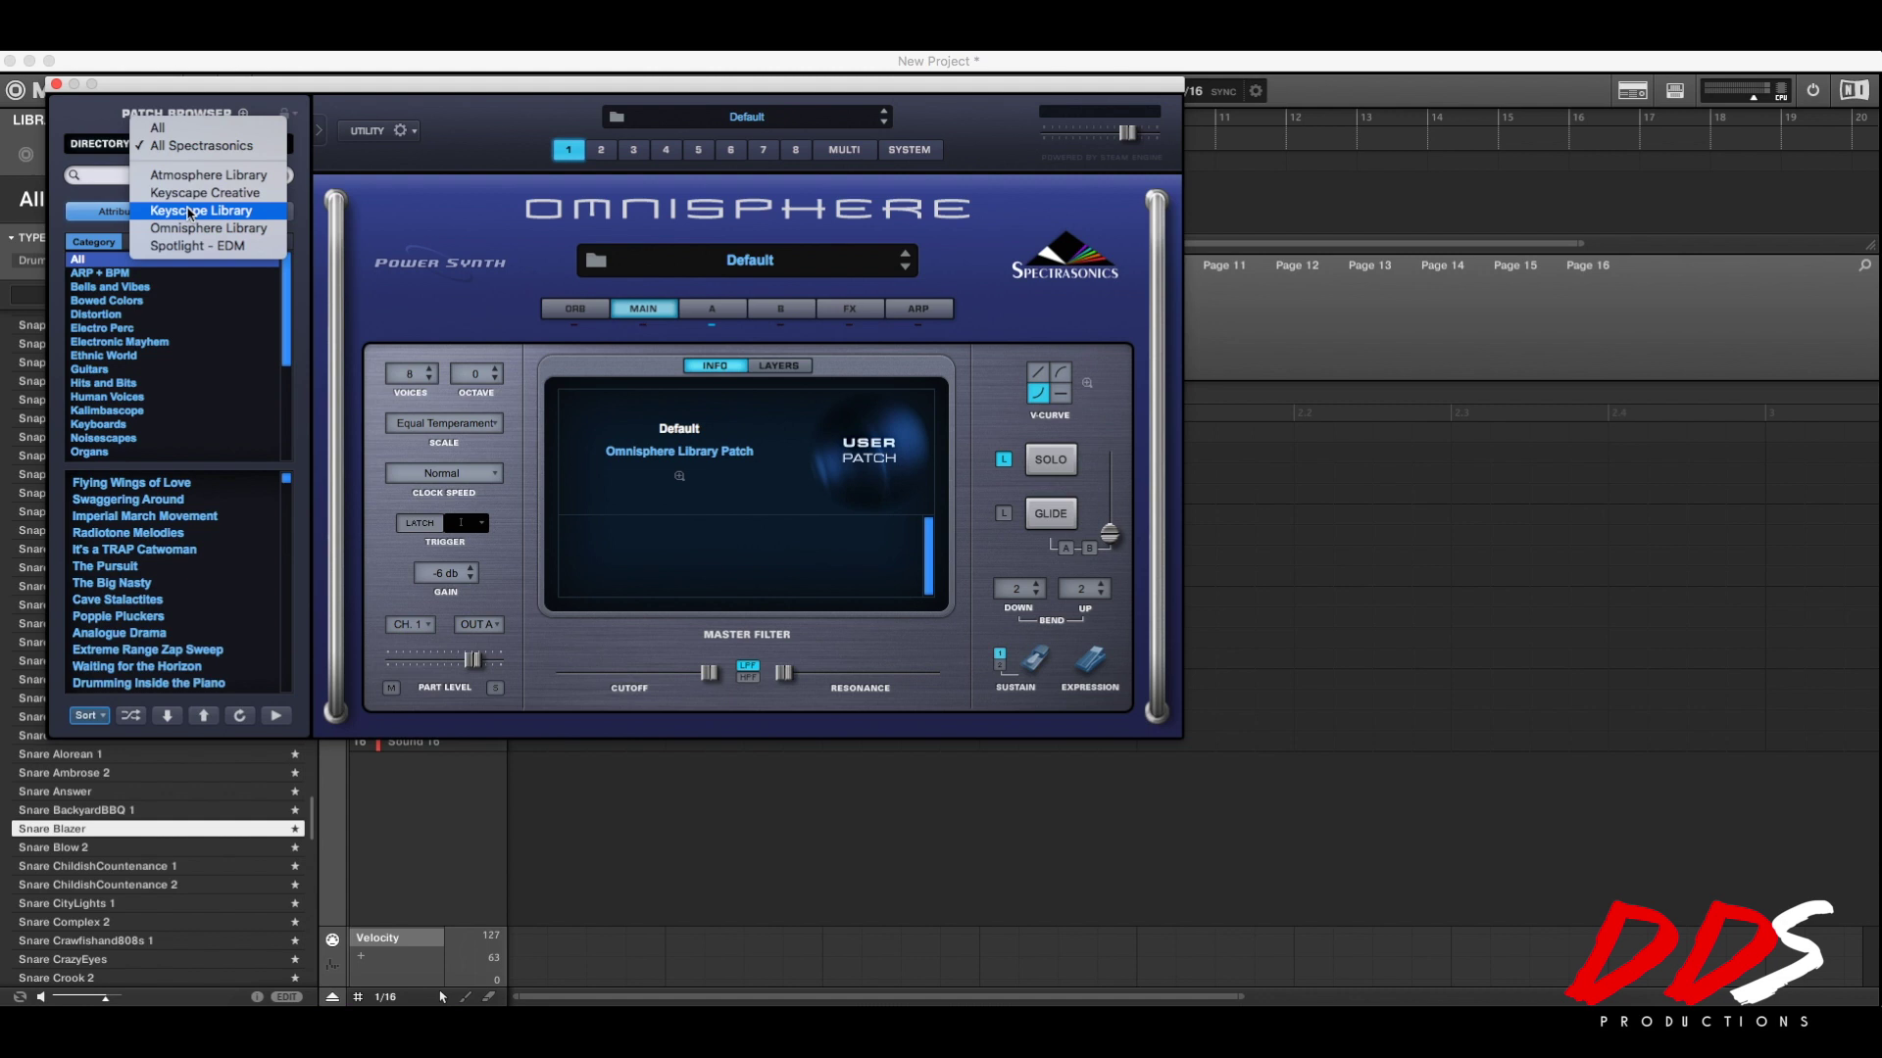
{"action": "left_click", "coordinate": [190, 211]}
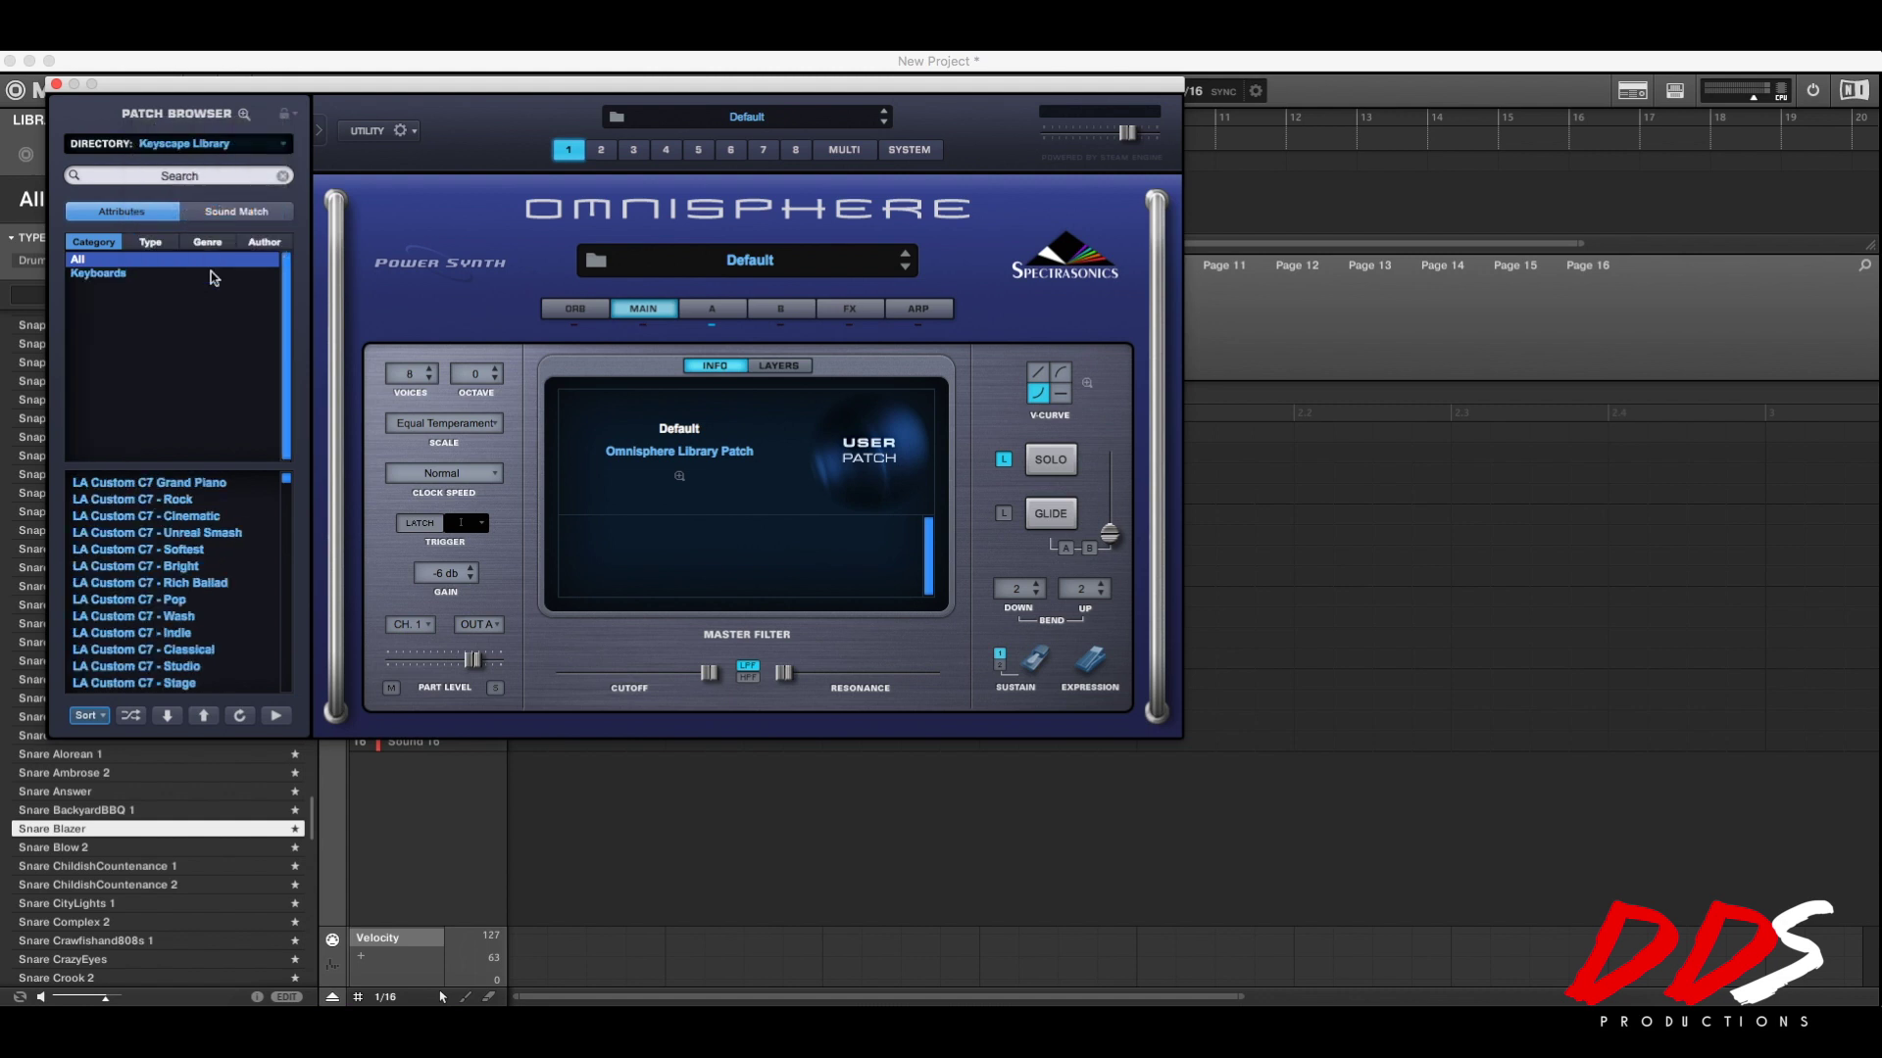
{"action": "scroll", "coordinate": [186, 617], "scroll_direction": "down", "scroll_amount": 1}
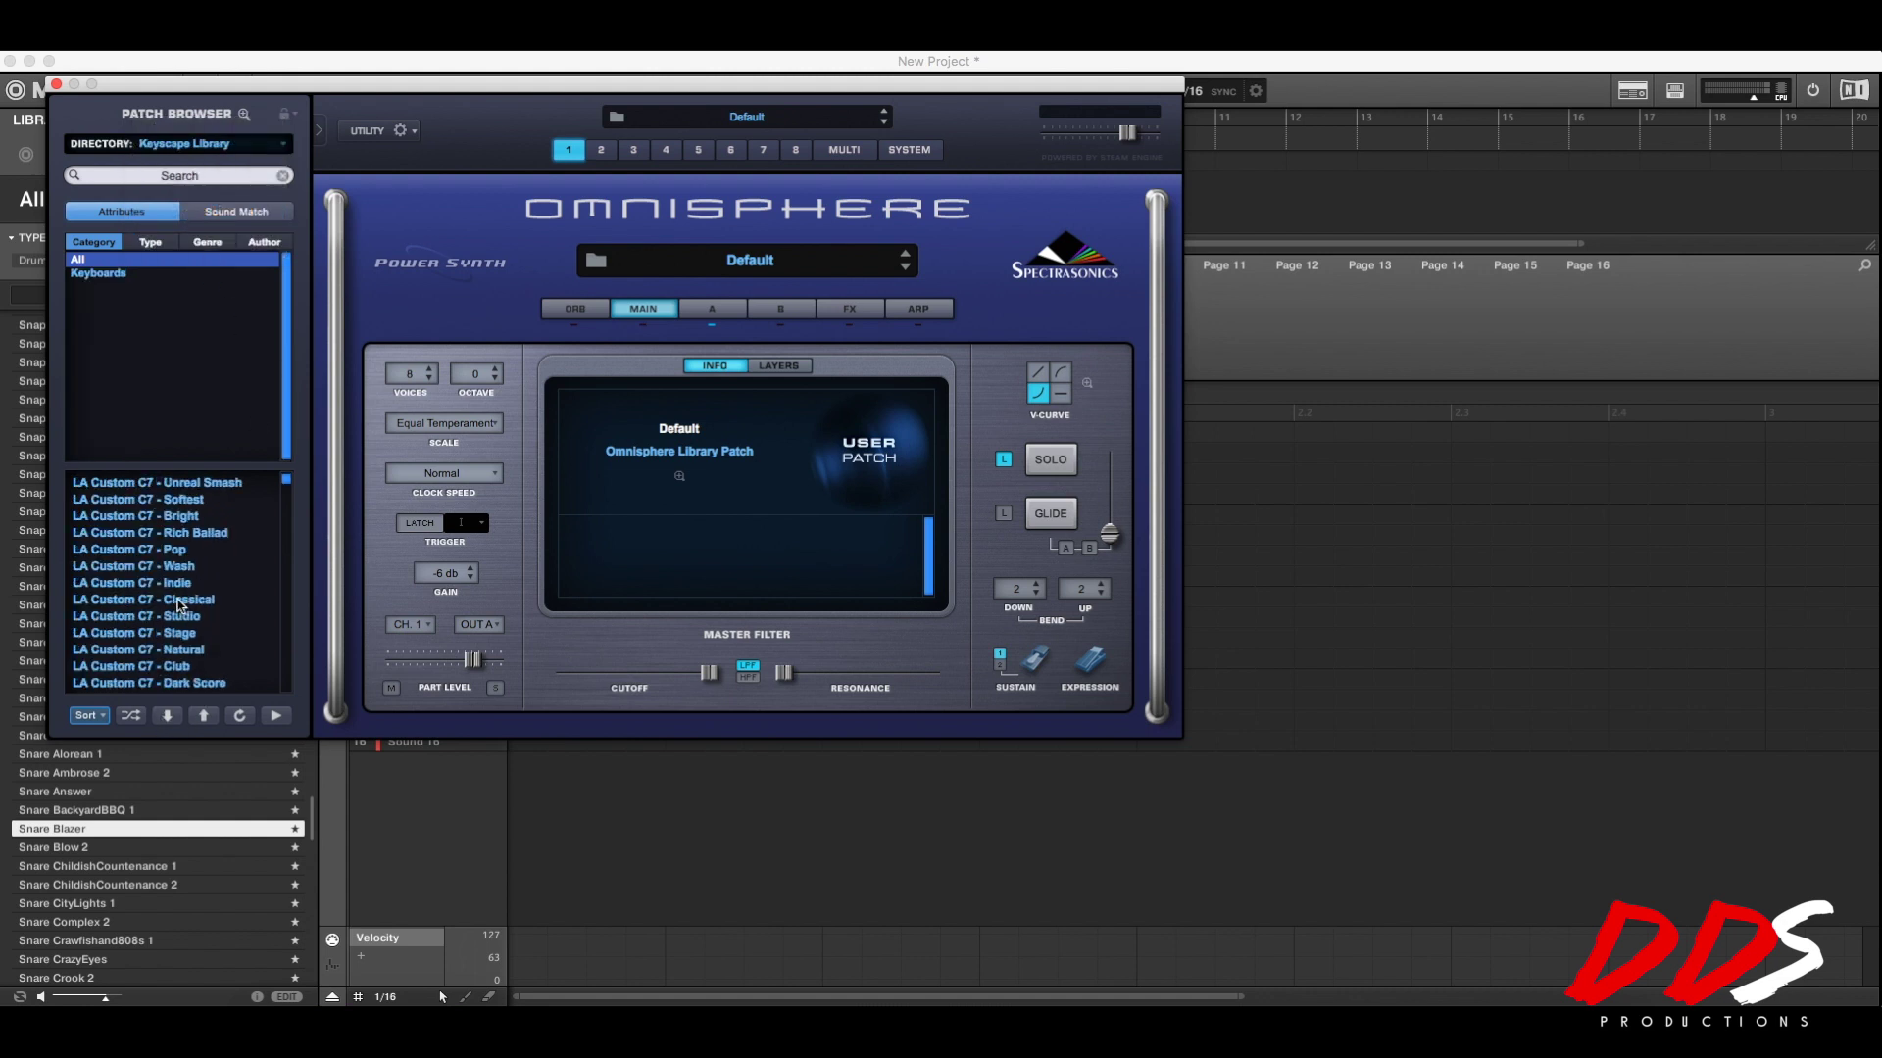
{"action": "scroll", "coordinate": [201, 613], "scroll_direction": "down", "scroll_amount": 2}
{"action": "left_click", "coordinate": [196, 568]}
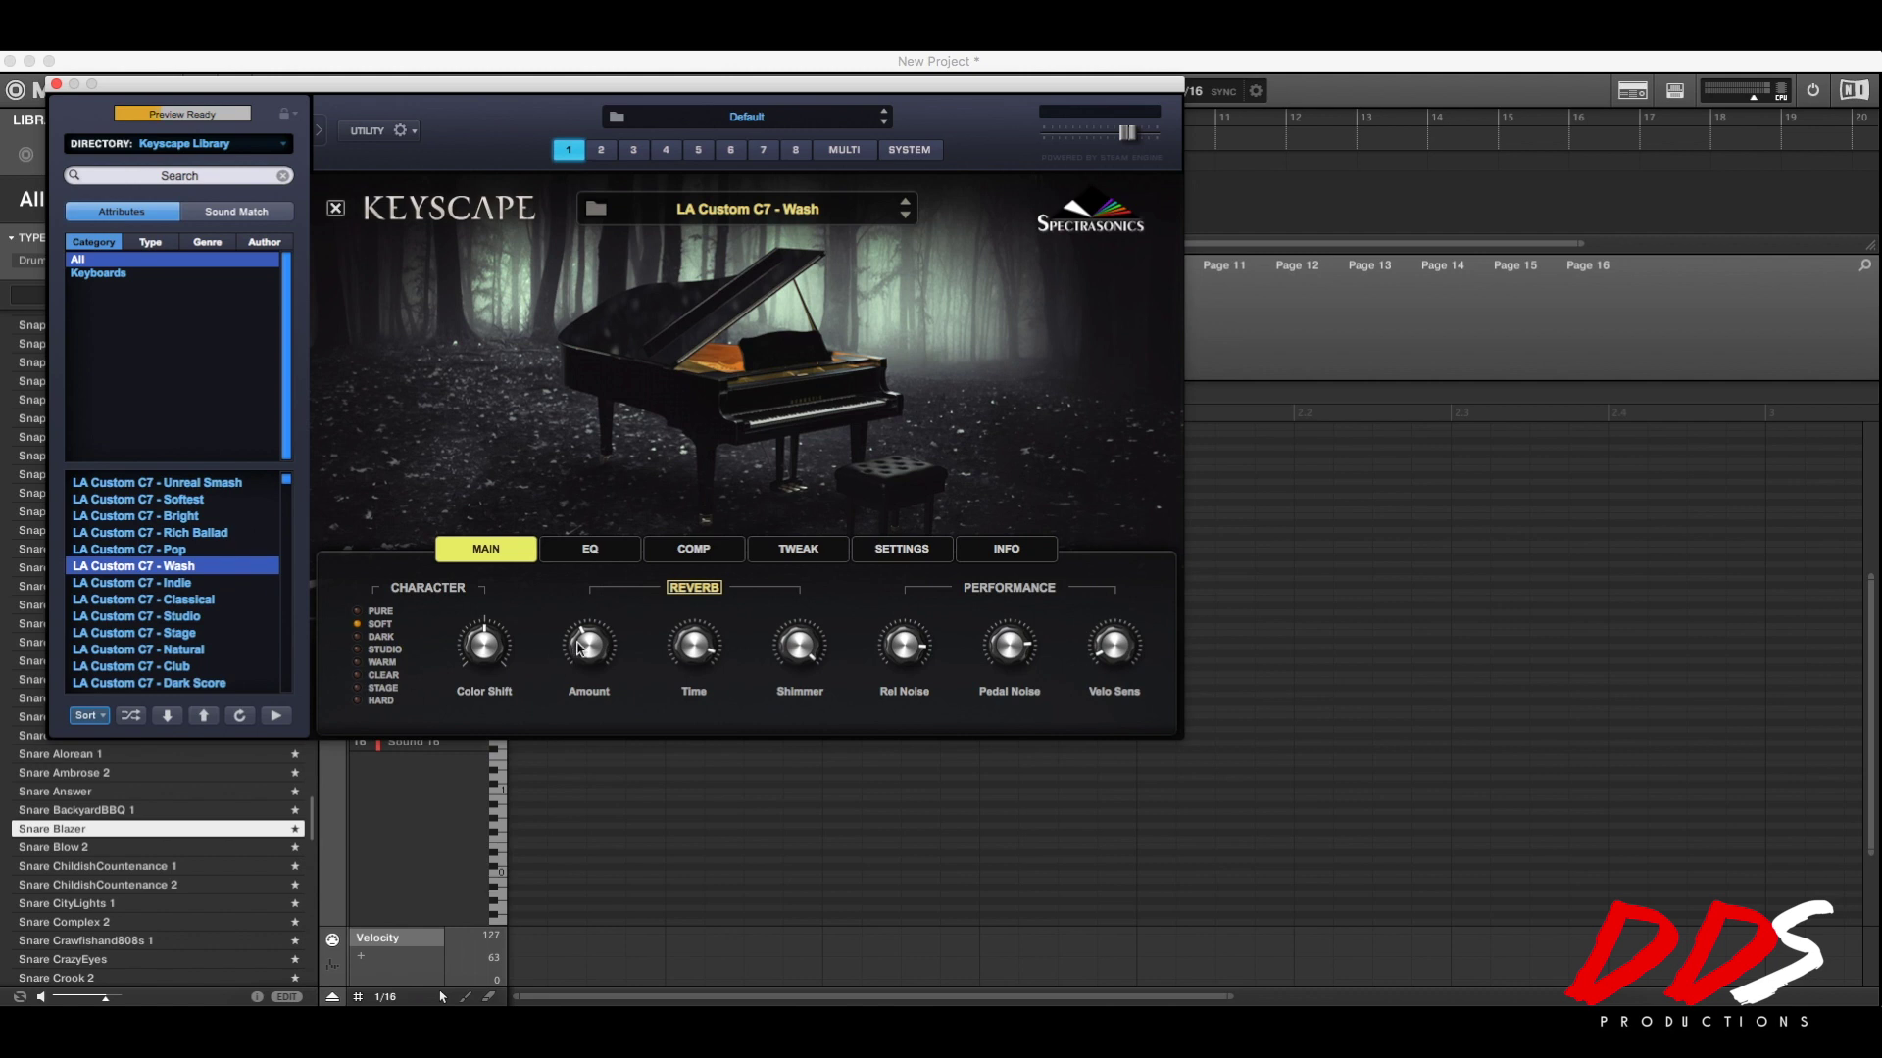
Adjust the reverb amount of the LA Custom C7 - Wash piano.
{"action": "mouse_move", "coordinate": [585, 631]}
{"action": "mouse_move", "coordinate": [584, 667]}
{"action": "left_click_drag", "start_coordinate": [584, 666], "coordinate": [585, 672]}
{"action": "left_click_drag", "start_coordinate": [586, 668], "coordinate": [588, 685]}
{"action": "left_click_drag", "start_coordinate": [592, 657], "coordinate": [593, 656]}
Set part 2 to MIDI channel 1 in the multi mixer.
{"action": "left_click", "coordinate": [864, 153]}
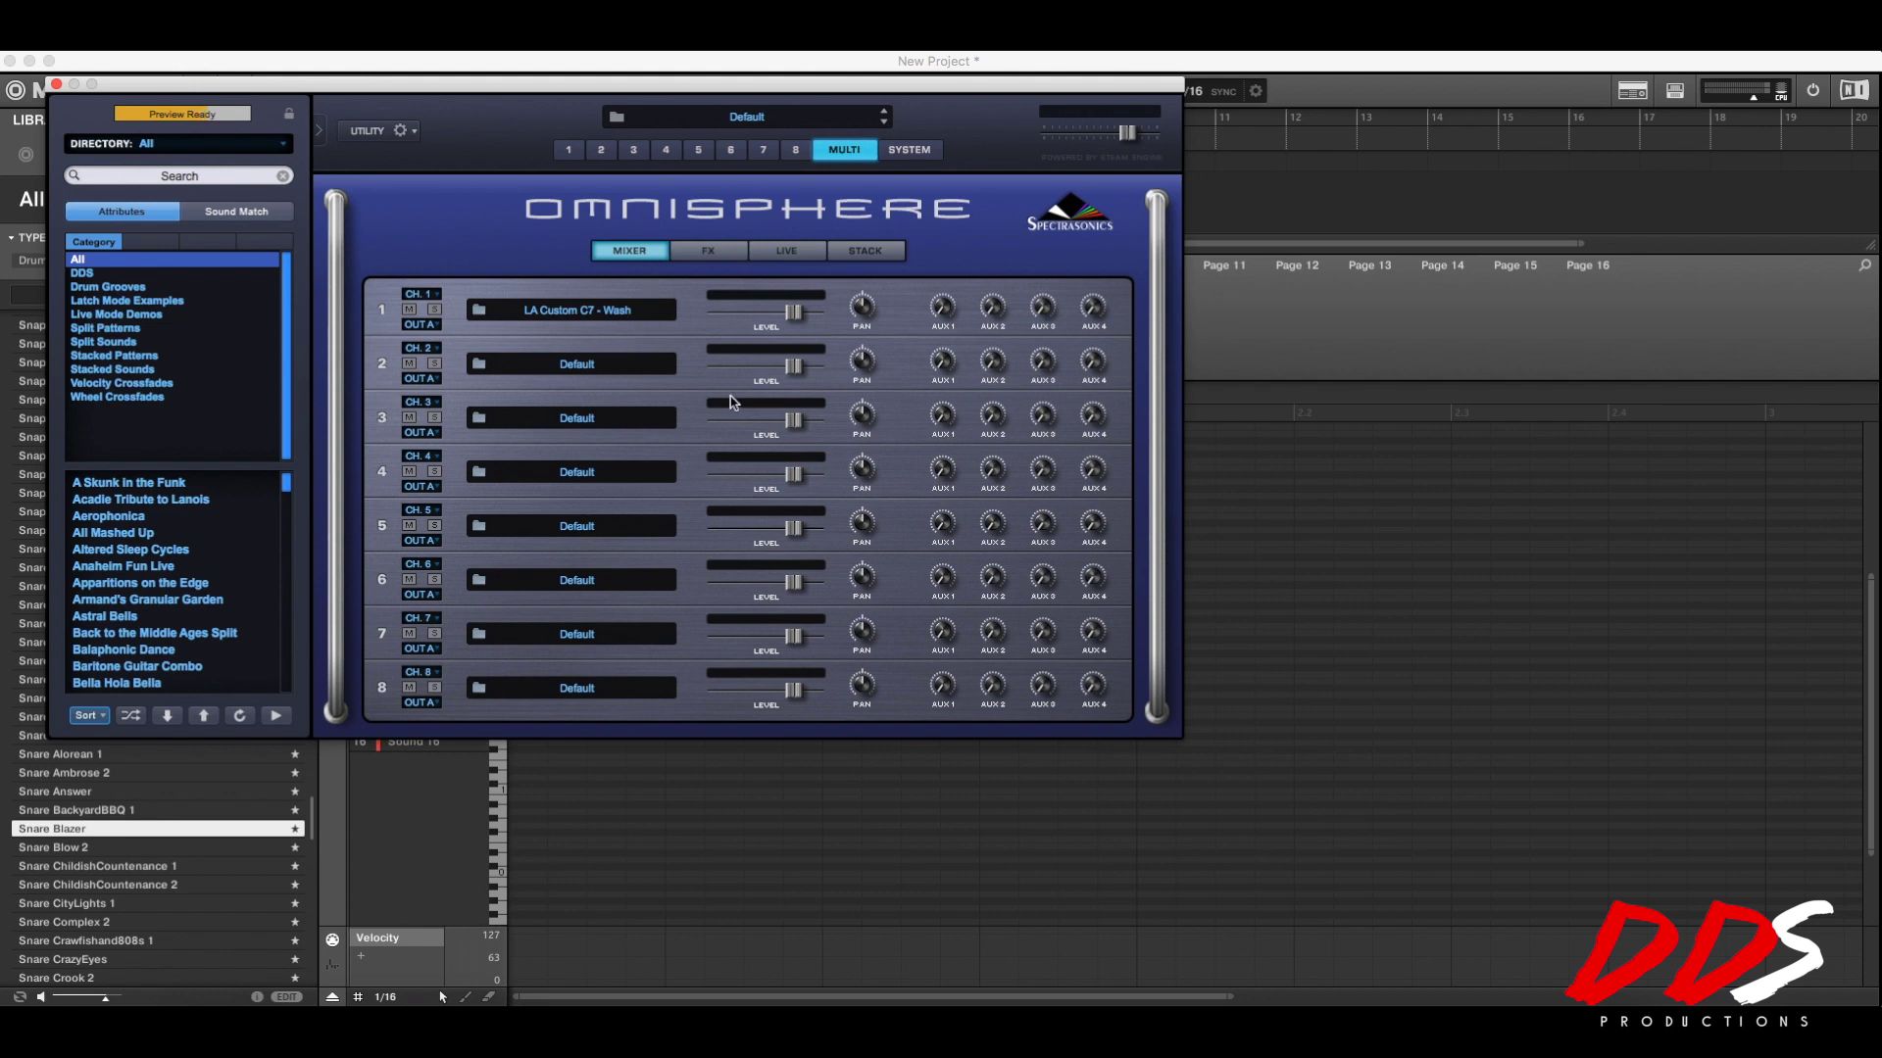
{"action": "left_click", "coordinate": [431, 348]}
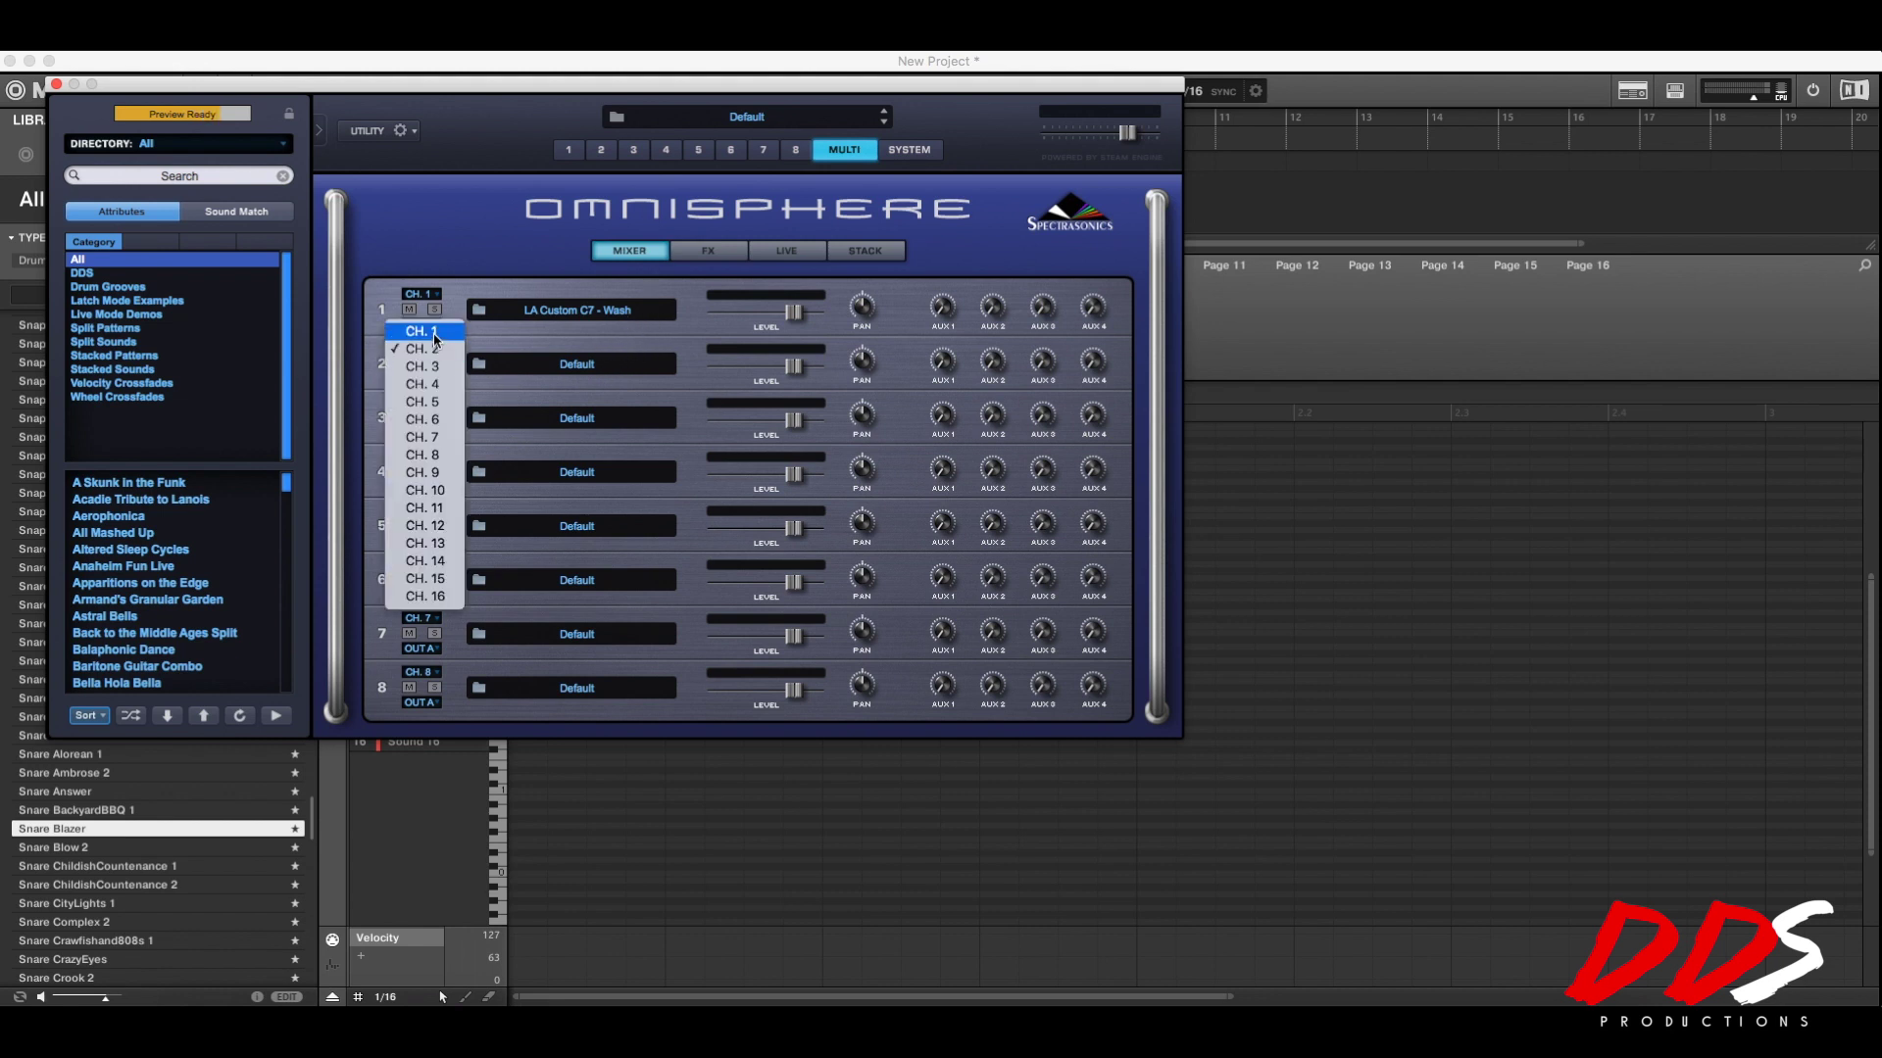
{"action": "left_click", "coordinate": [434, 334]}
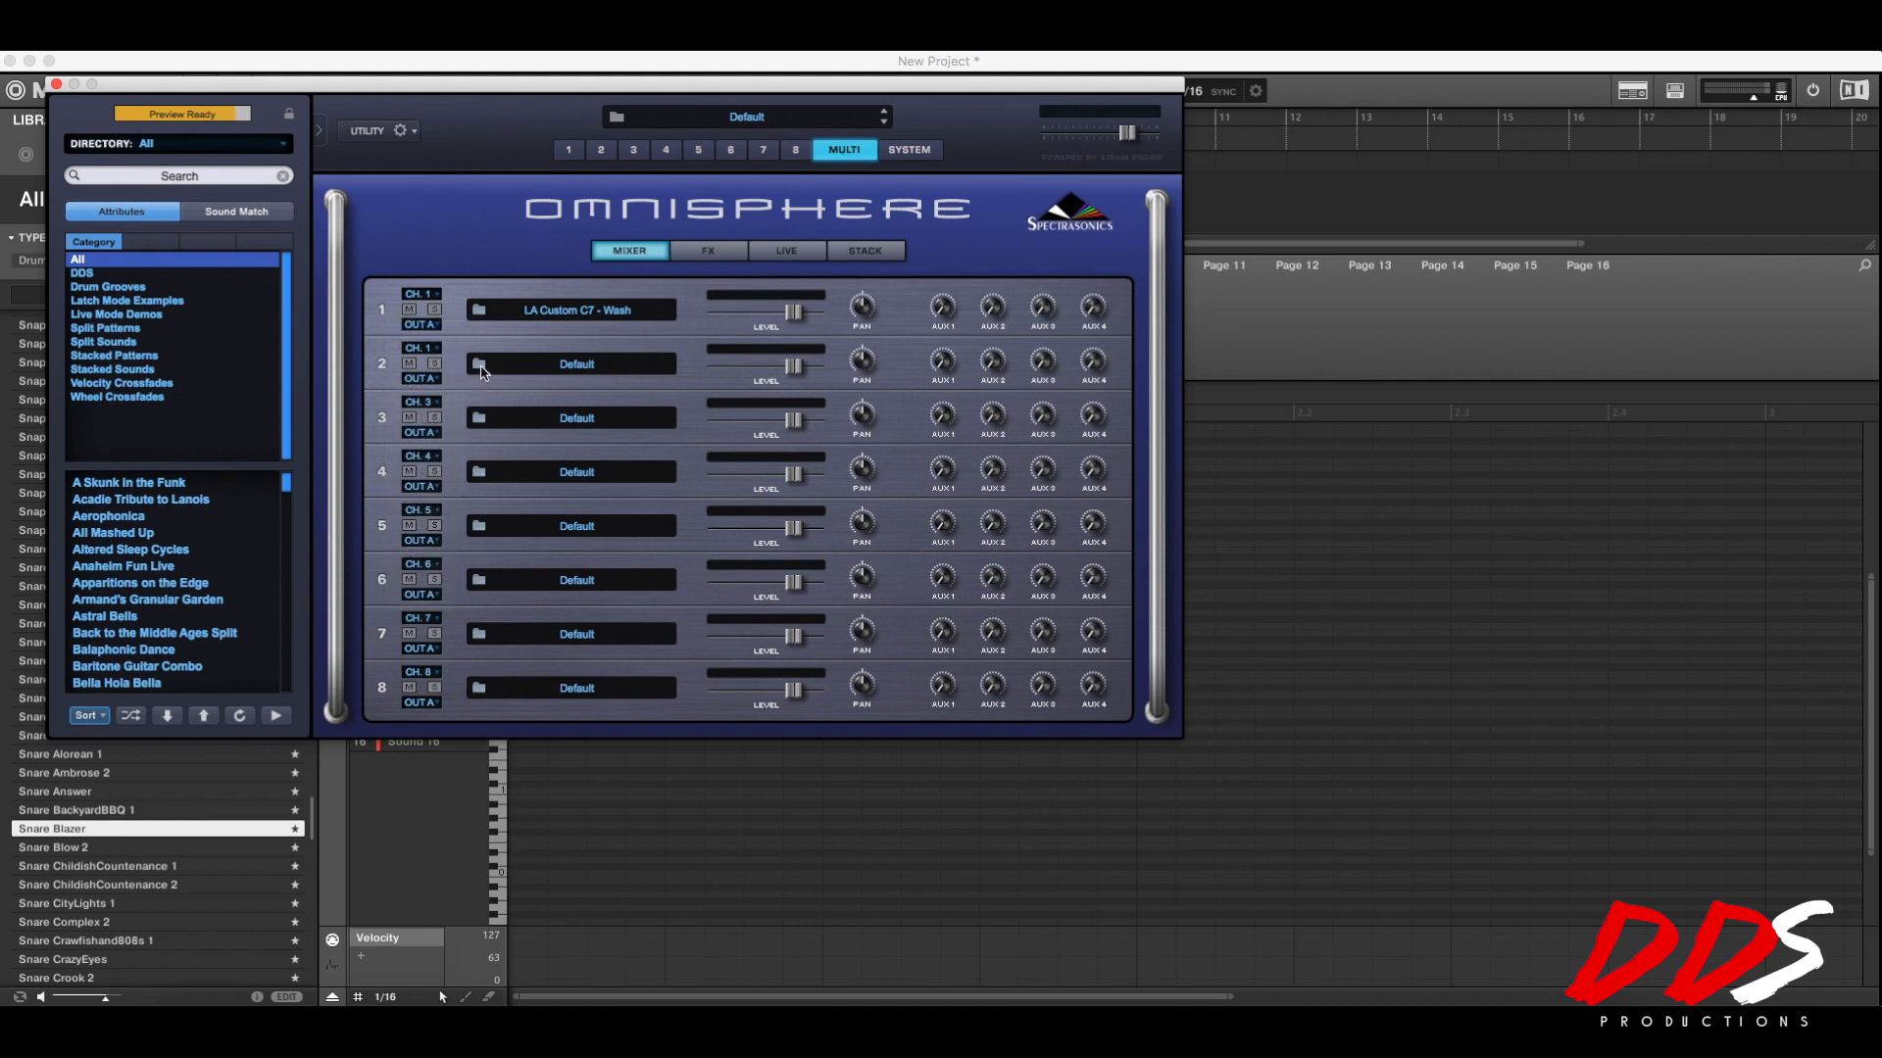
Load the Harmochord Canyon patch into part 2 from the shuffled Pads + Strings category, with the directory set to All.
{"action": "left_click", "coordinate": [479, 364]}
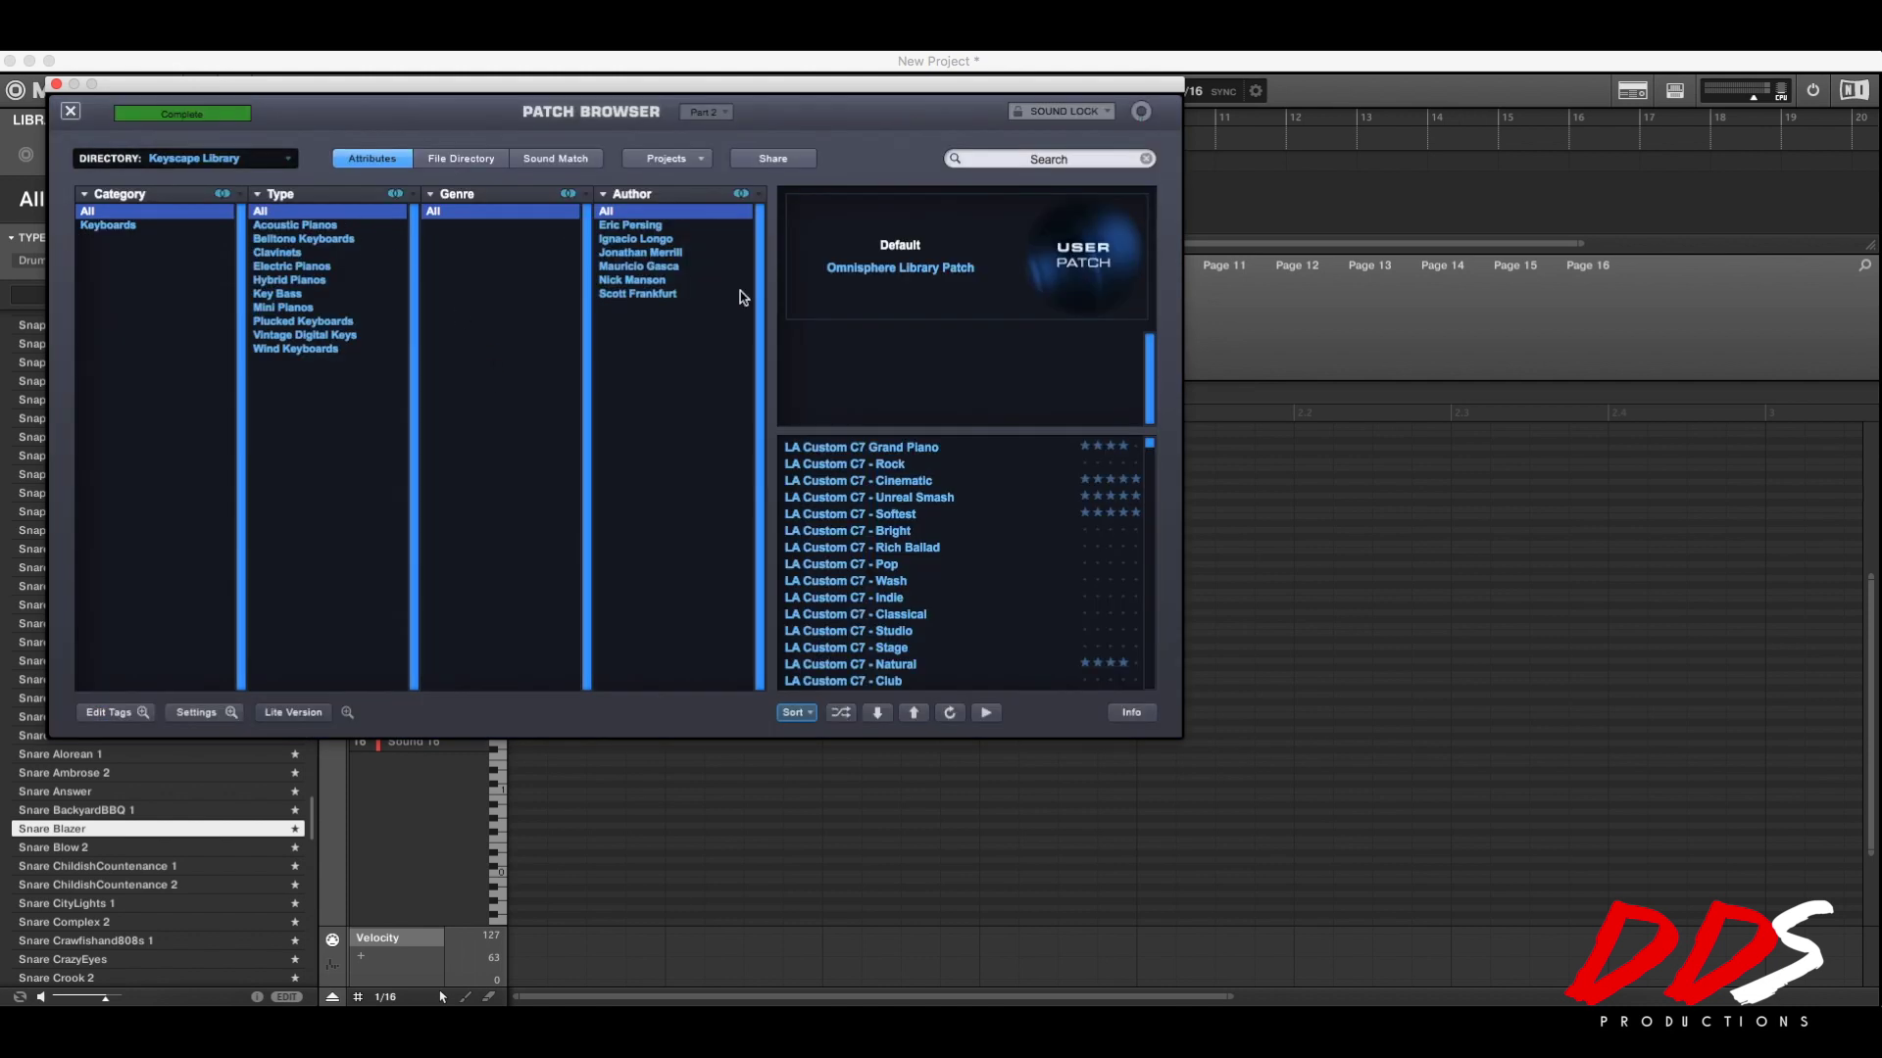
{"action": "left_click", "coordinate": [217, 162]}
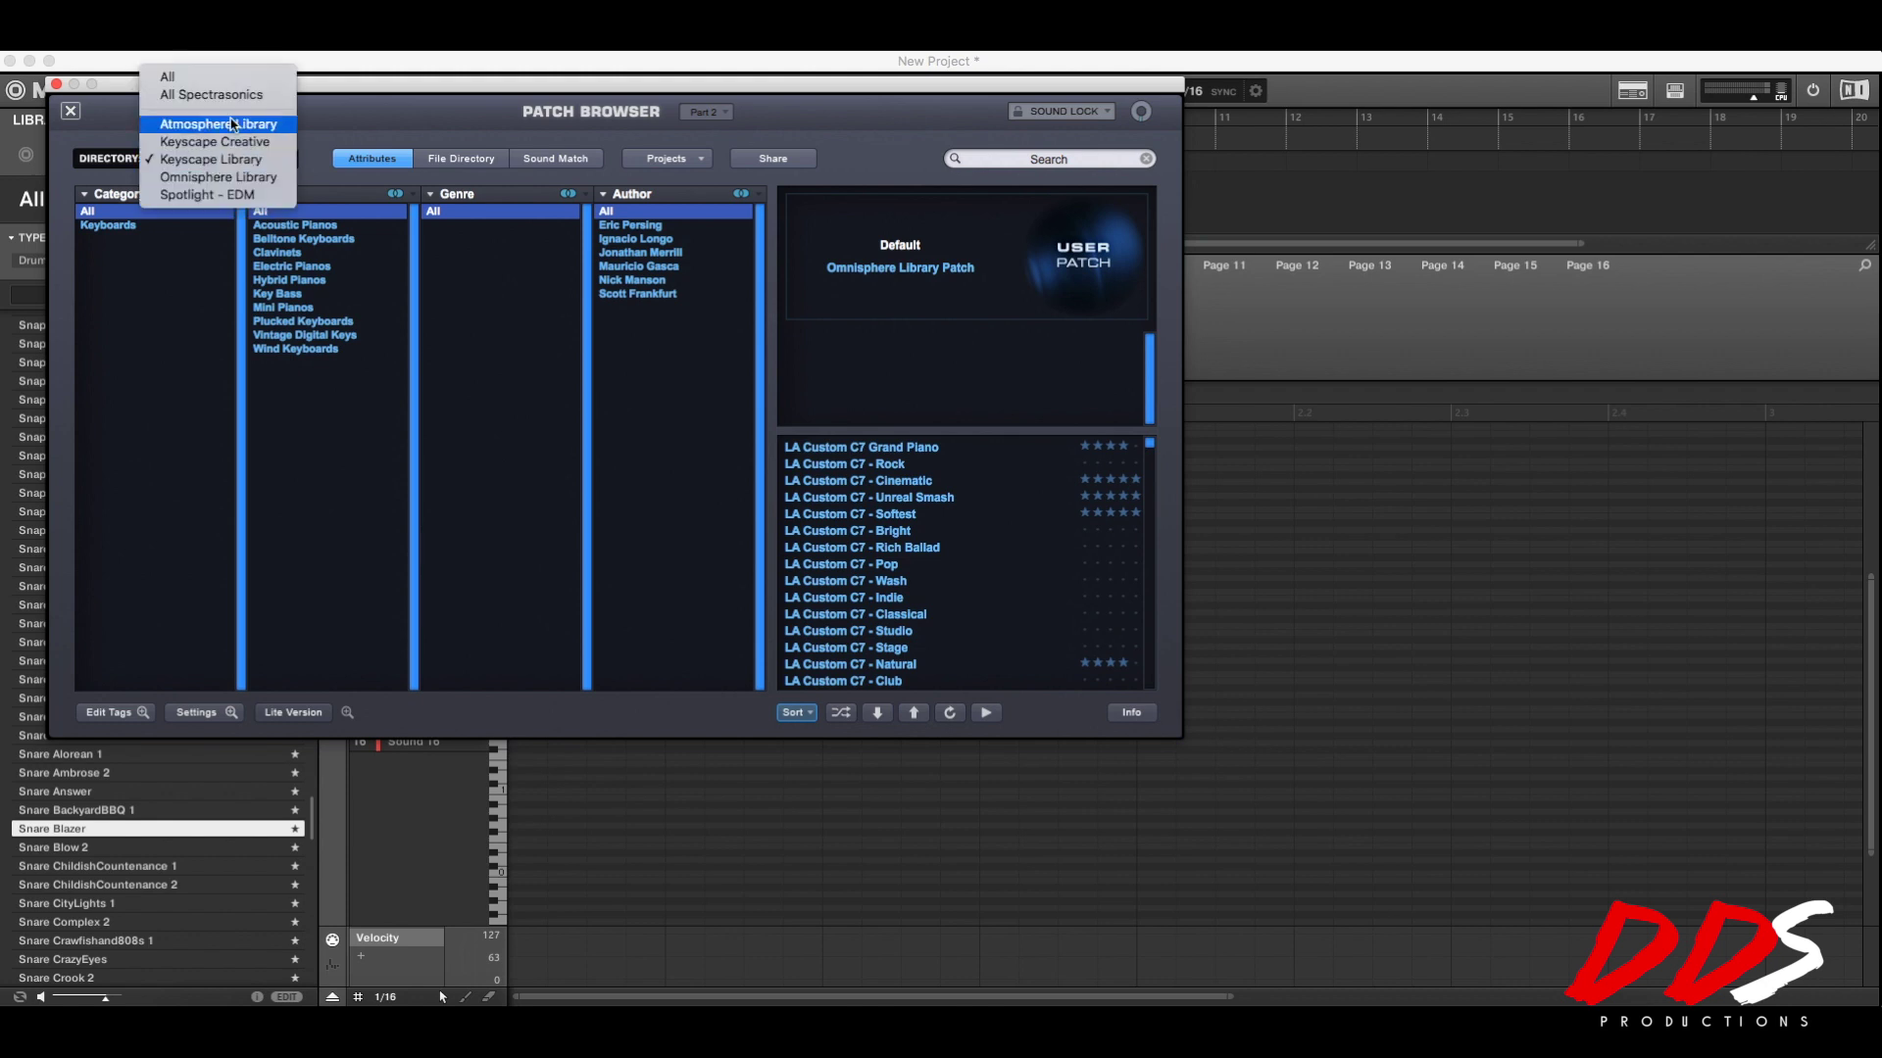
{"action": "left_click", "coordinate": [218, 158]}
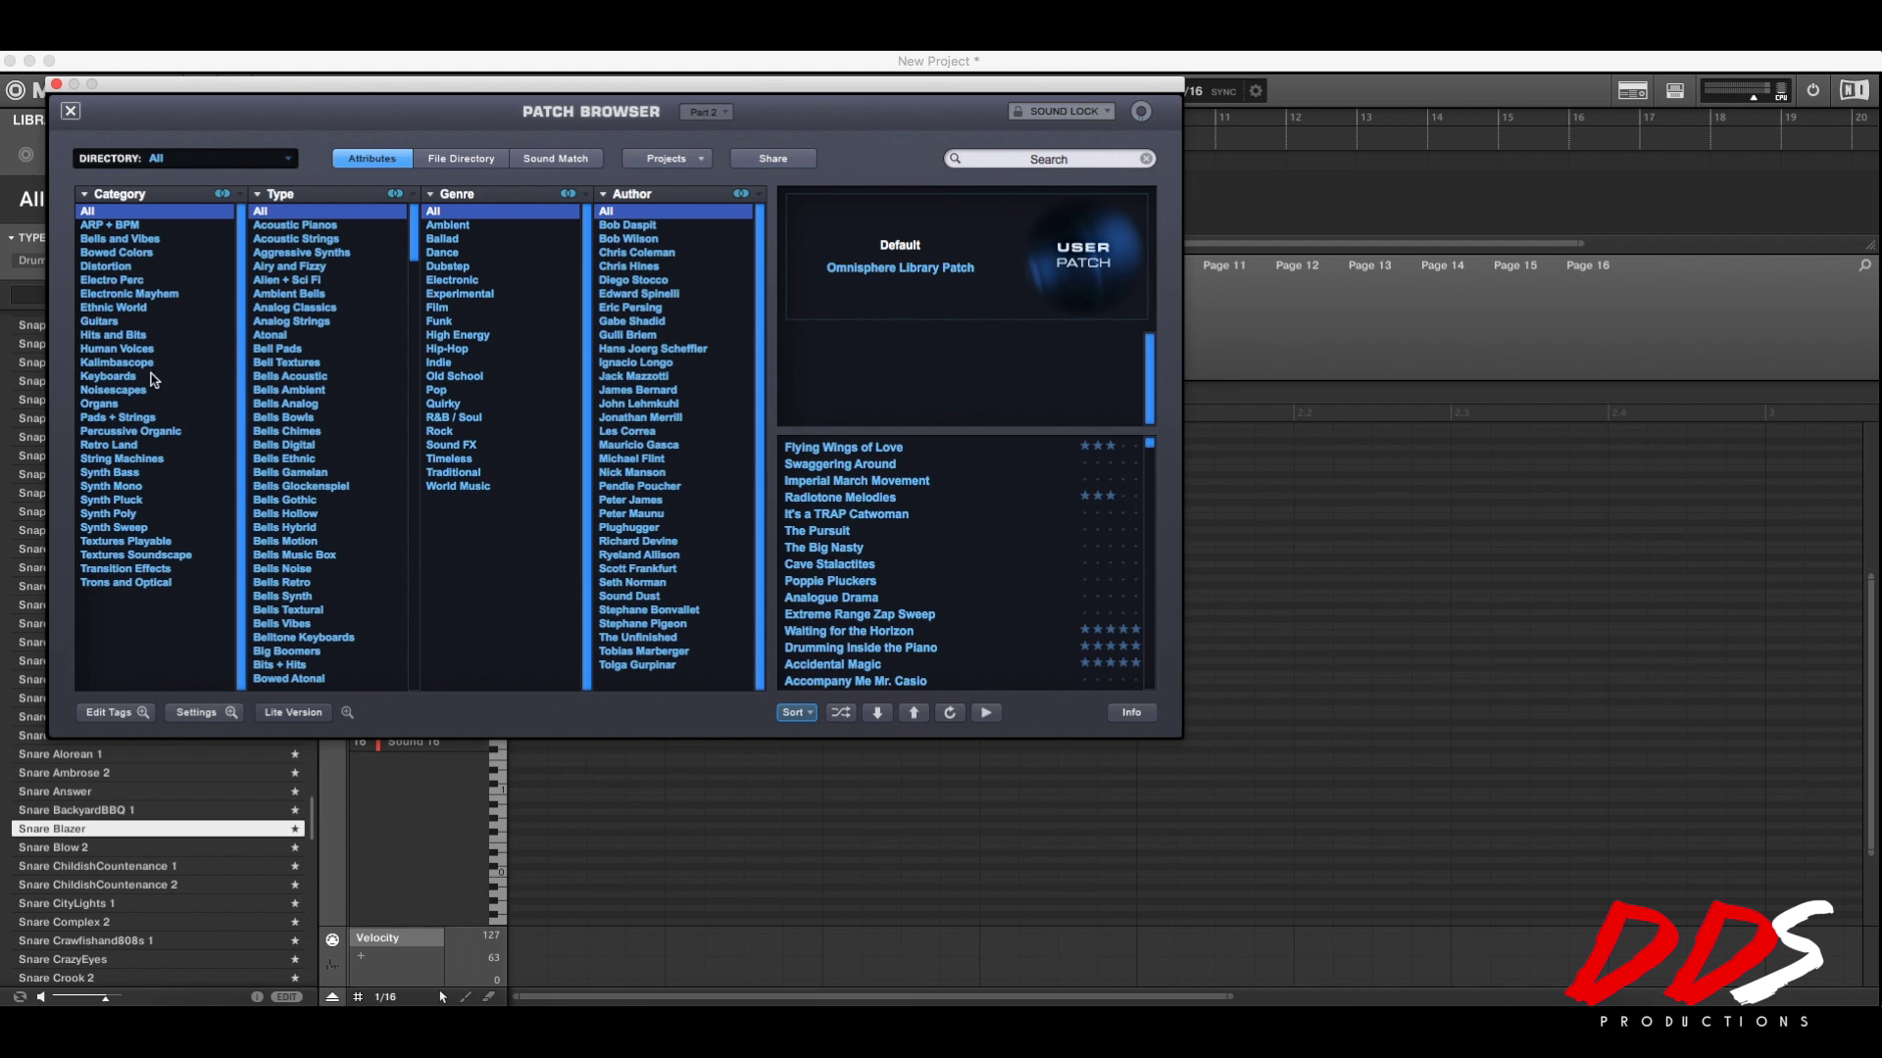
{"action": "left_click", "coordinate": [123, 418]}
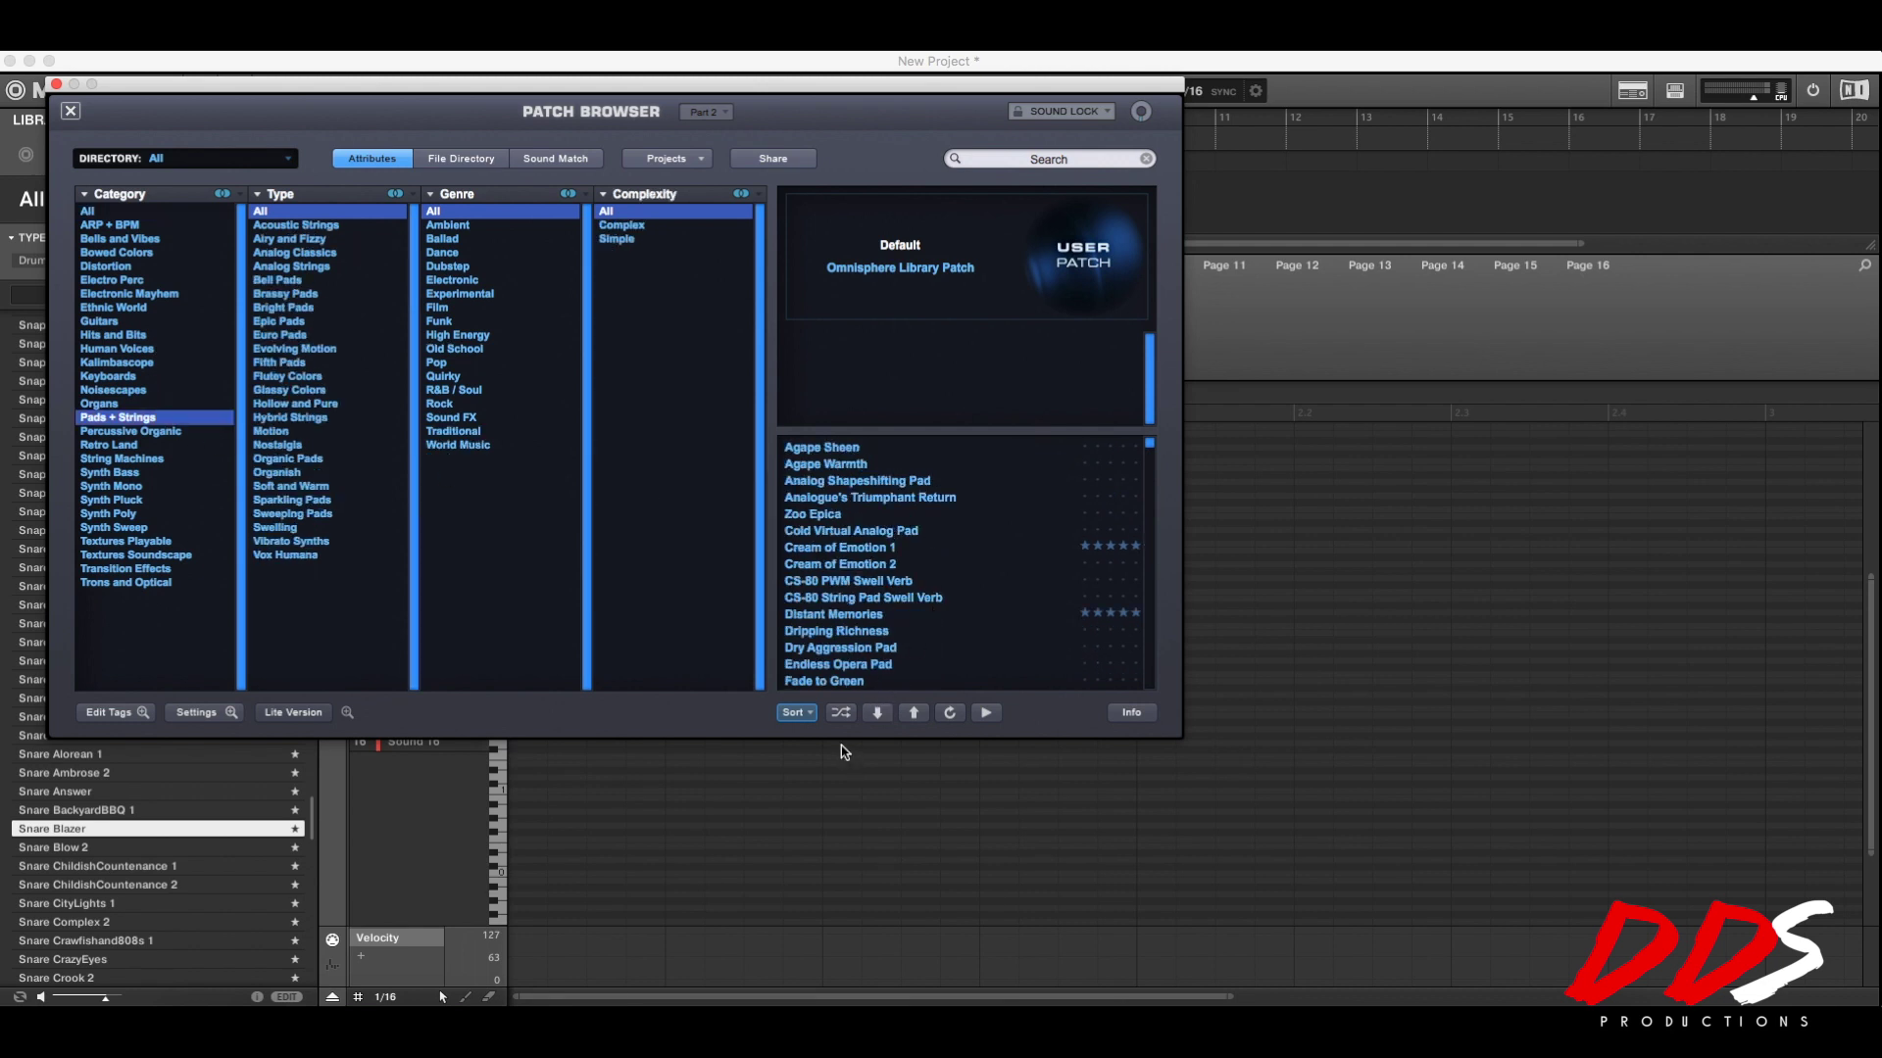
{"action": "left_click", "coordinate": [842, 714]}
{"action": "left_click", "coordinate": [864, 481]}
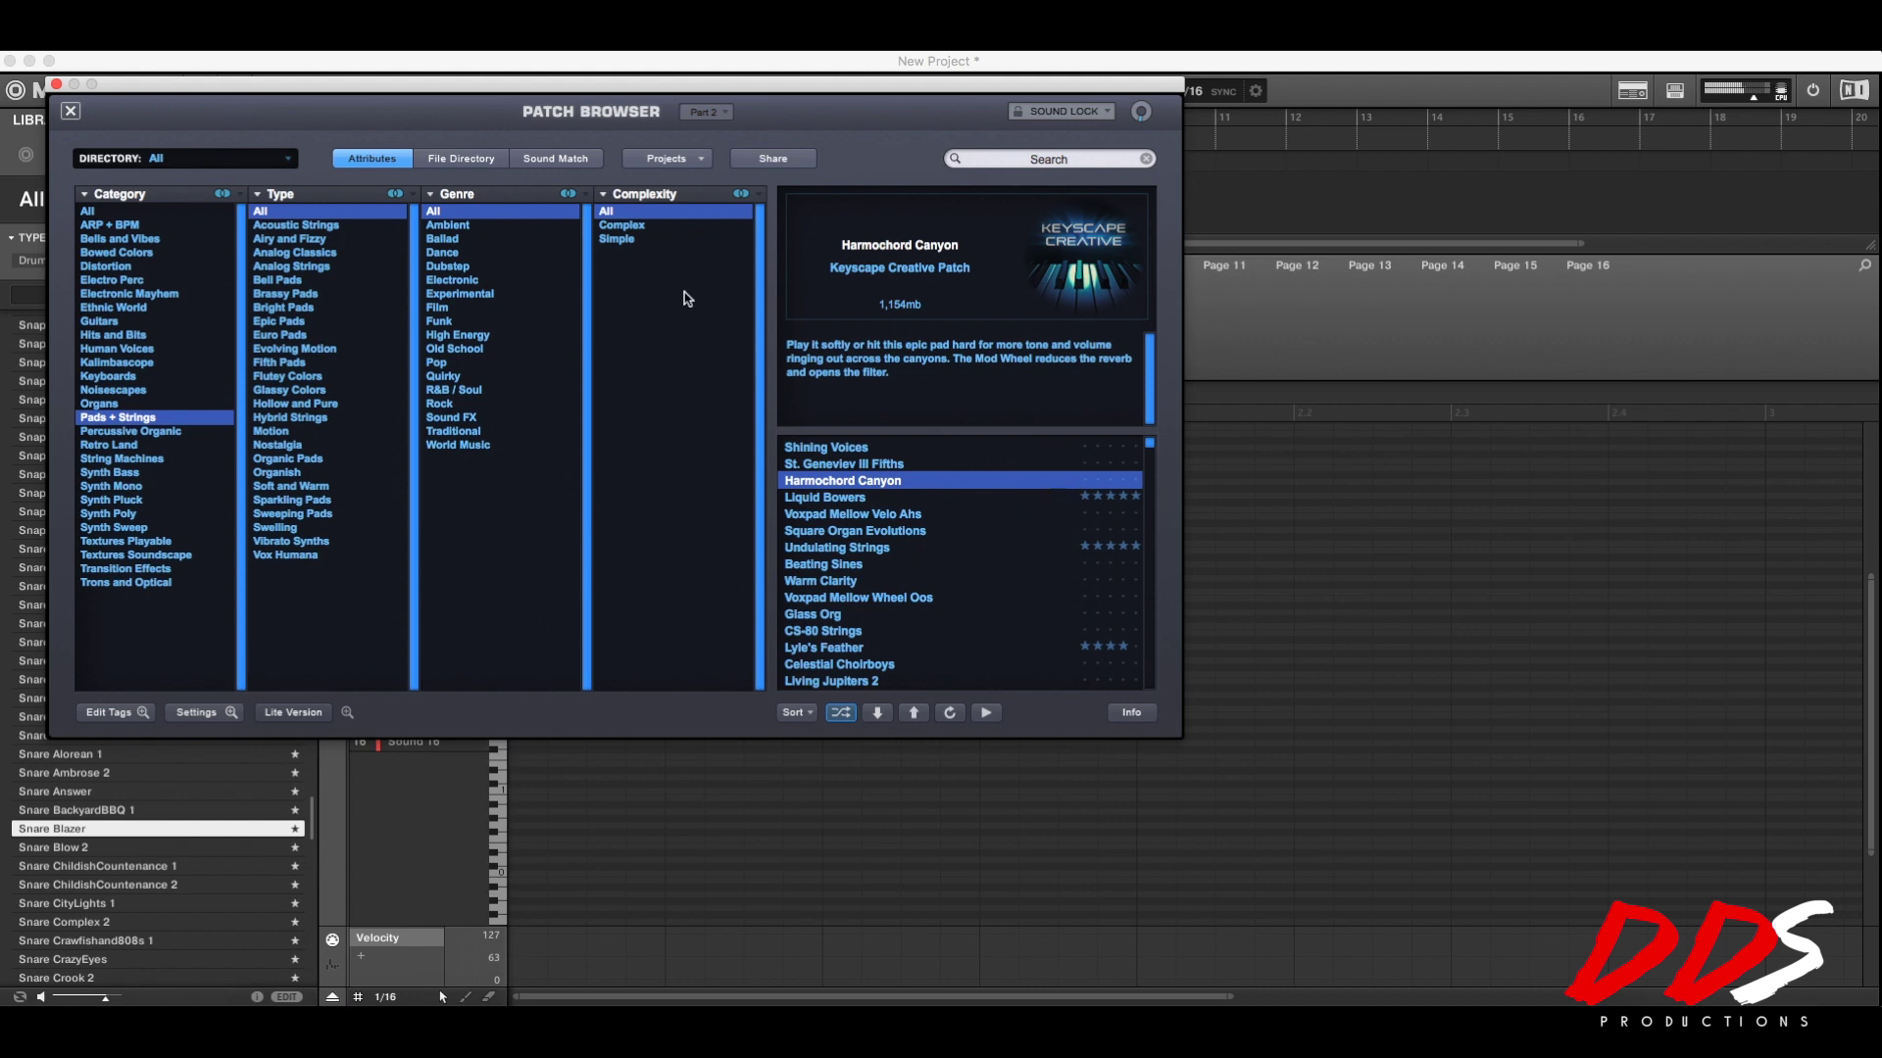
{"action": "left_click", "coordinate": [1124, 480]}
{"action": "left_click", "coordinate": [71, 112]}
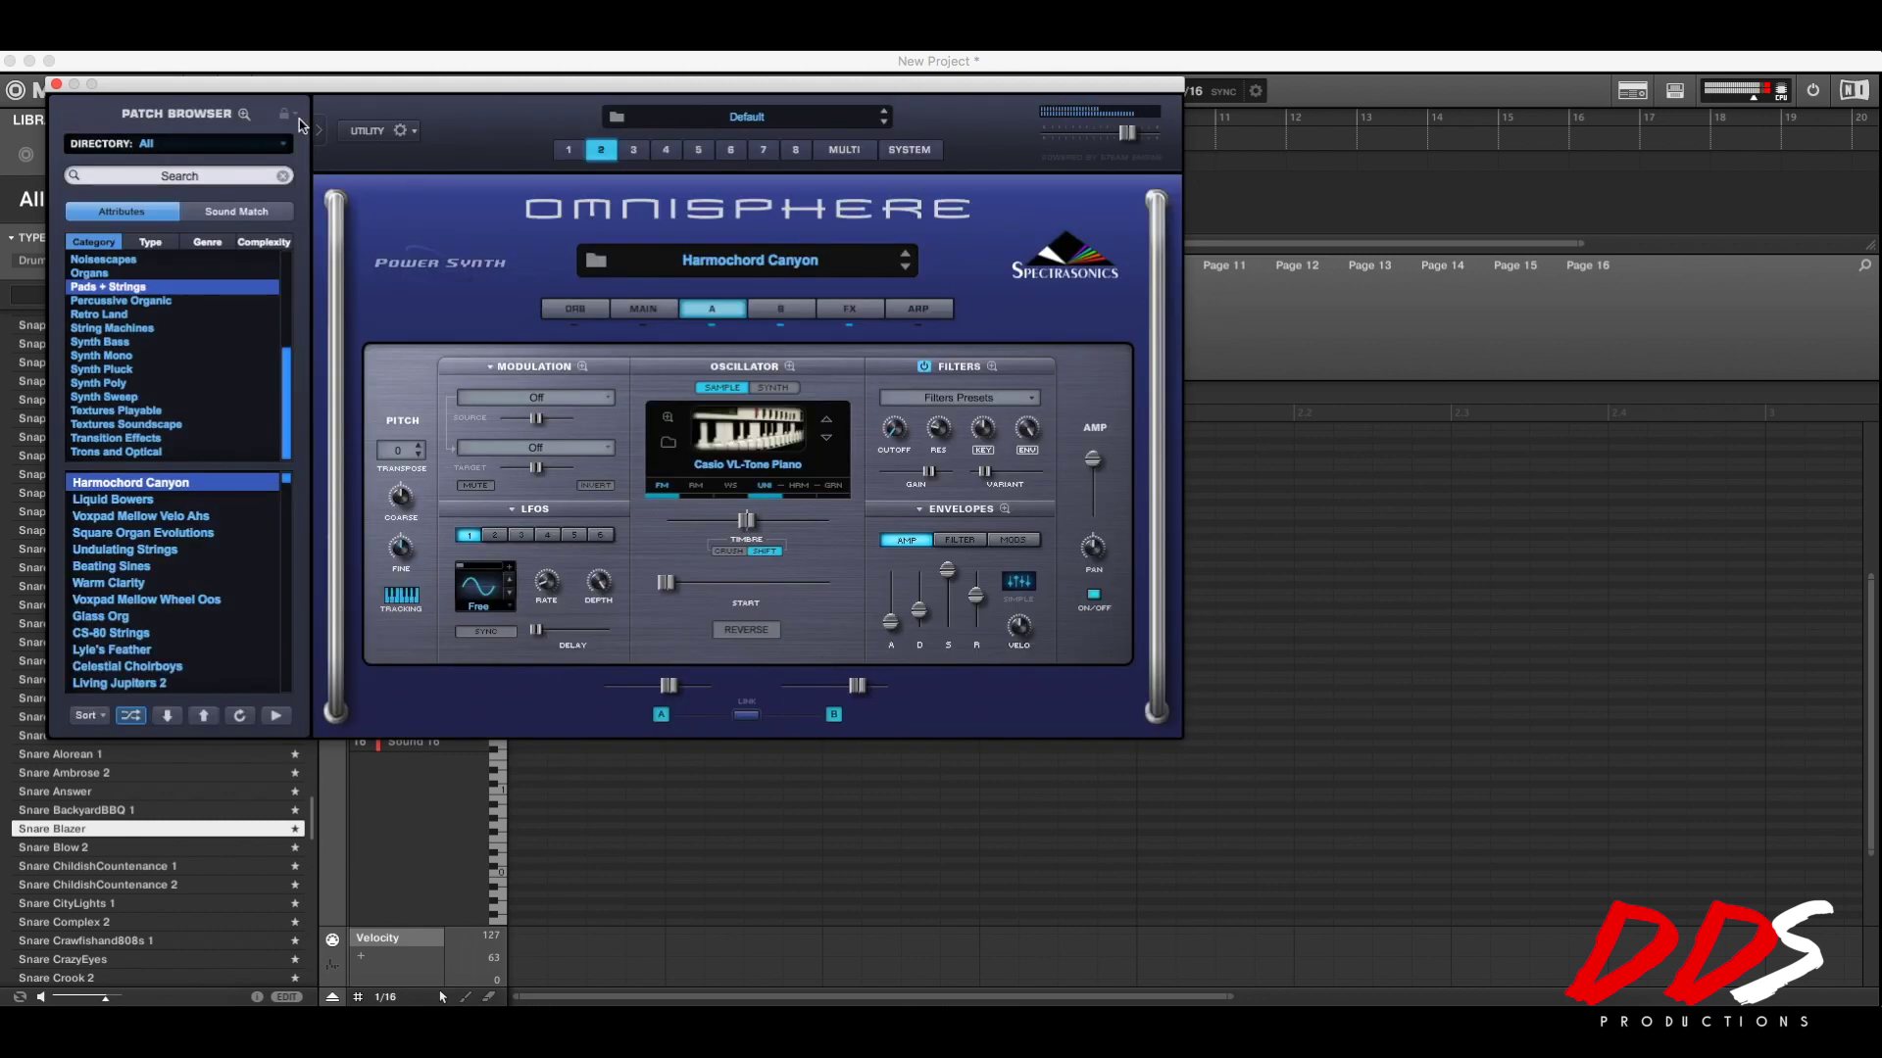
Lower the amp envelope's sustain and release on layers A and B of Harmochord Canyon.
{"action": "left_click_drag", "start_coordinate": [947, 570], "coordinate": [976, 620]}
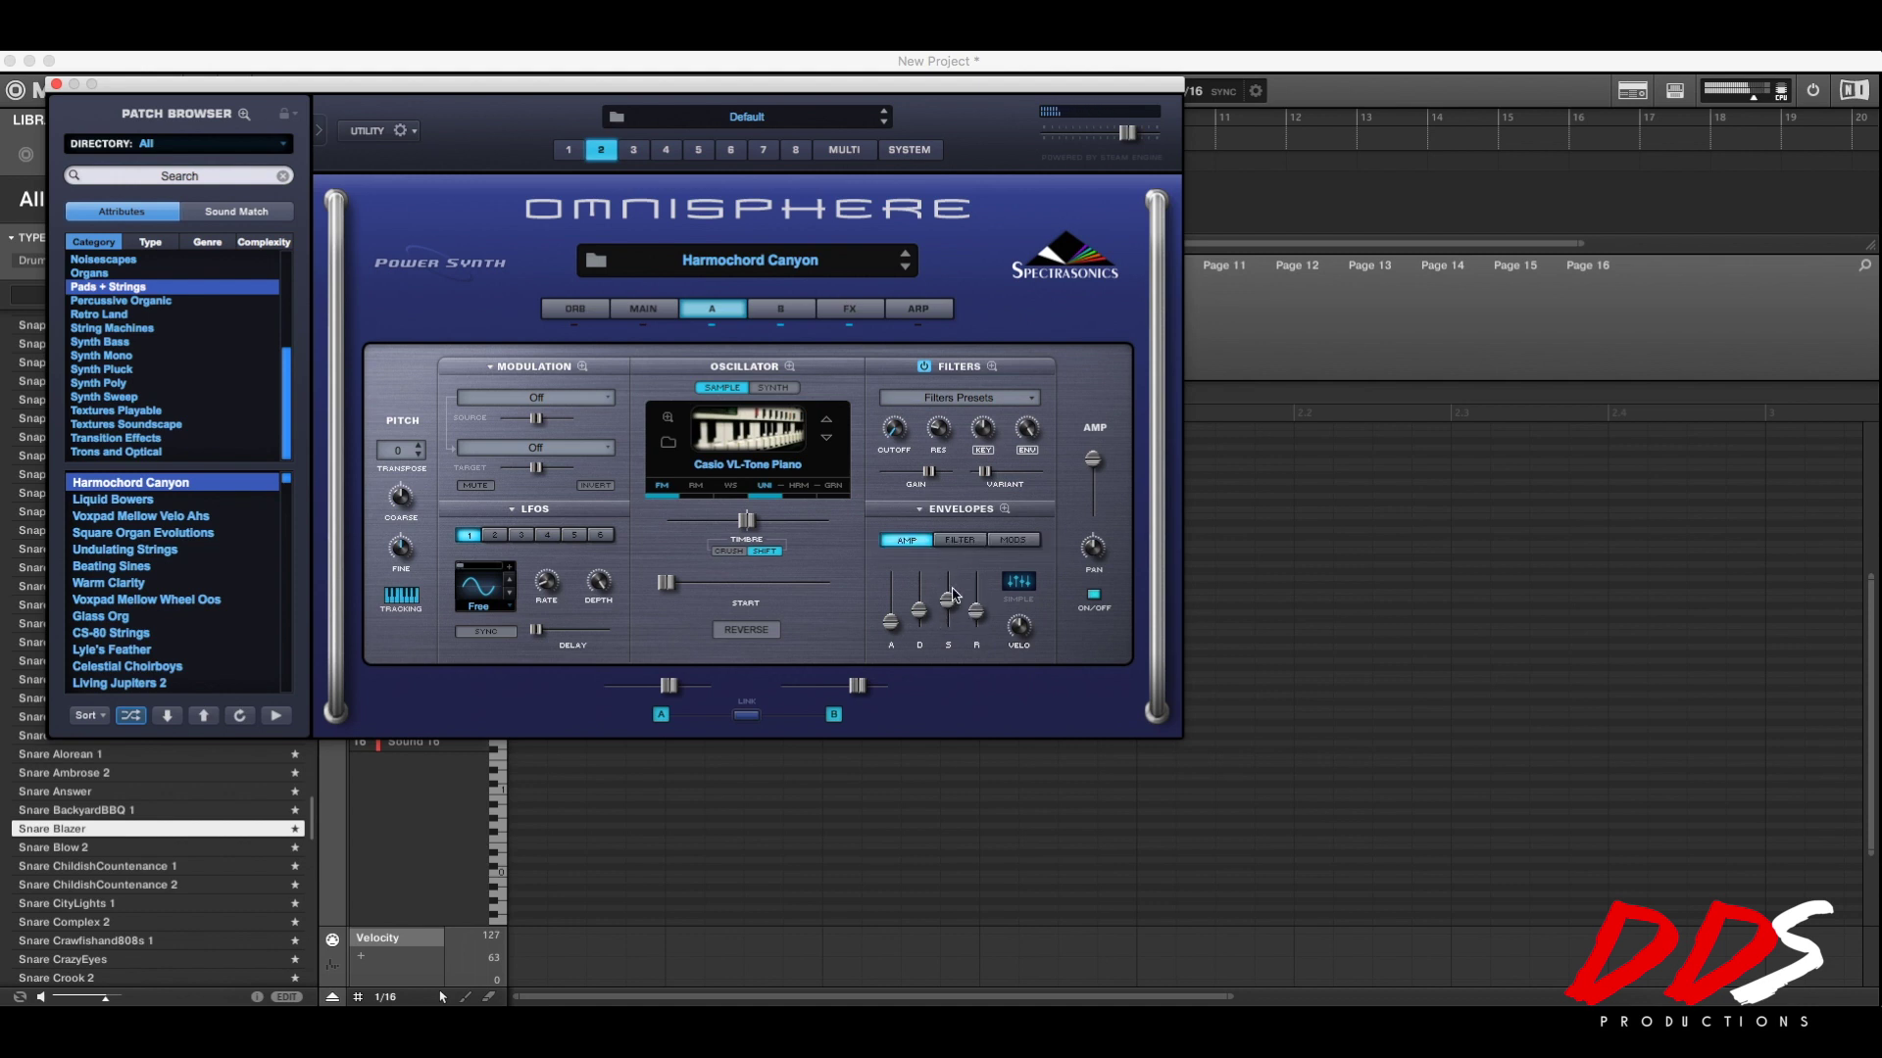
{"action": "left_click", "coordinate": [799, 306]}
{"action": "left_click_drag", "start_coordinate": [947, 586], "coordinate": [951, 609]}
{"action": "left_click_drag", "start_coordinate": [982, 598], "coordinate": [970, 613]}
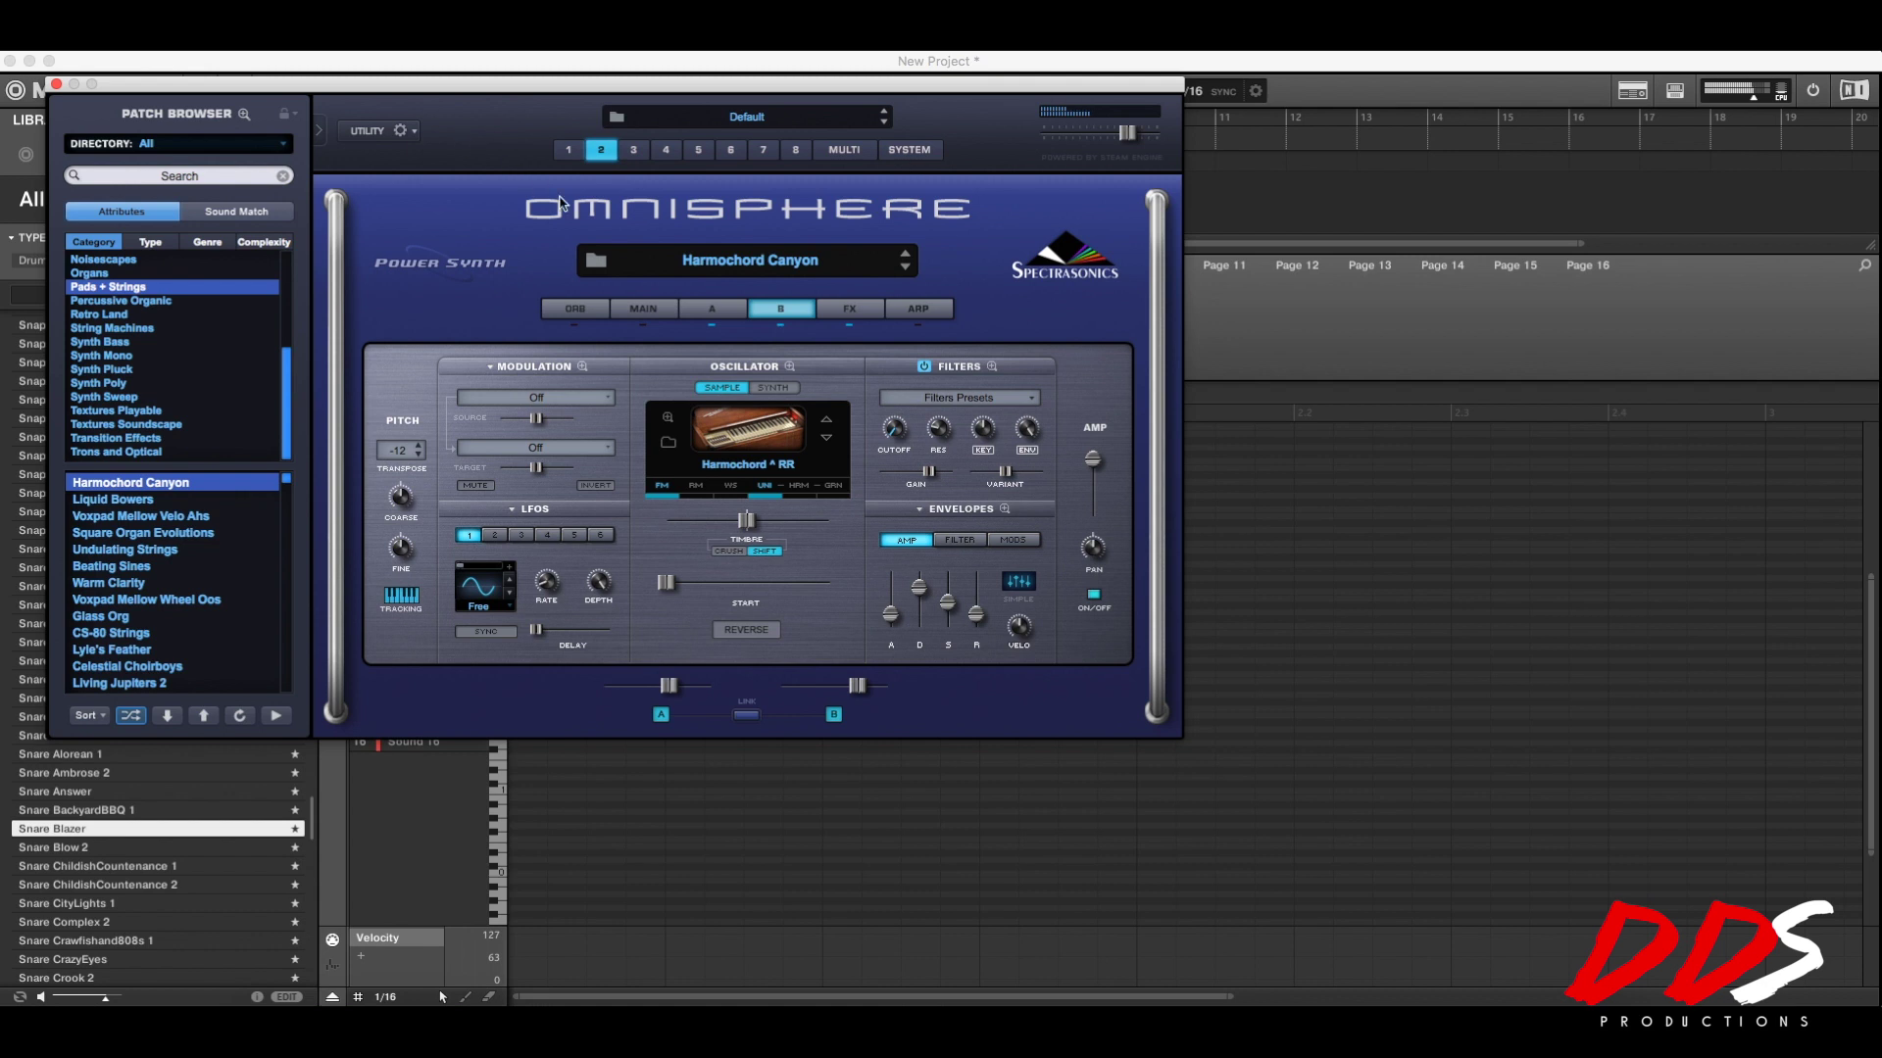
Slightly lower the level of Harmochord Canyon on part 2 in the multi mixer.
{"action": "left_click", "coordinate": [571, 152]}
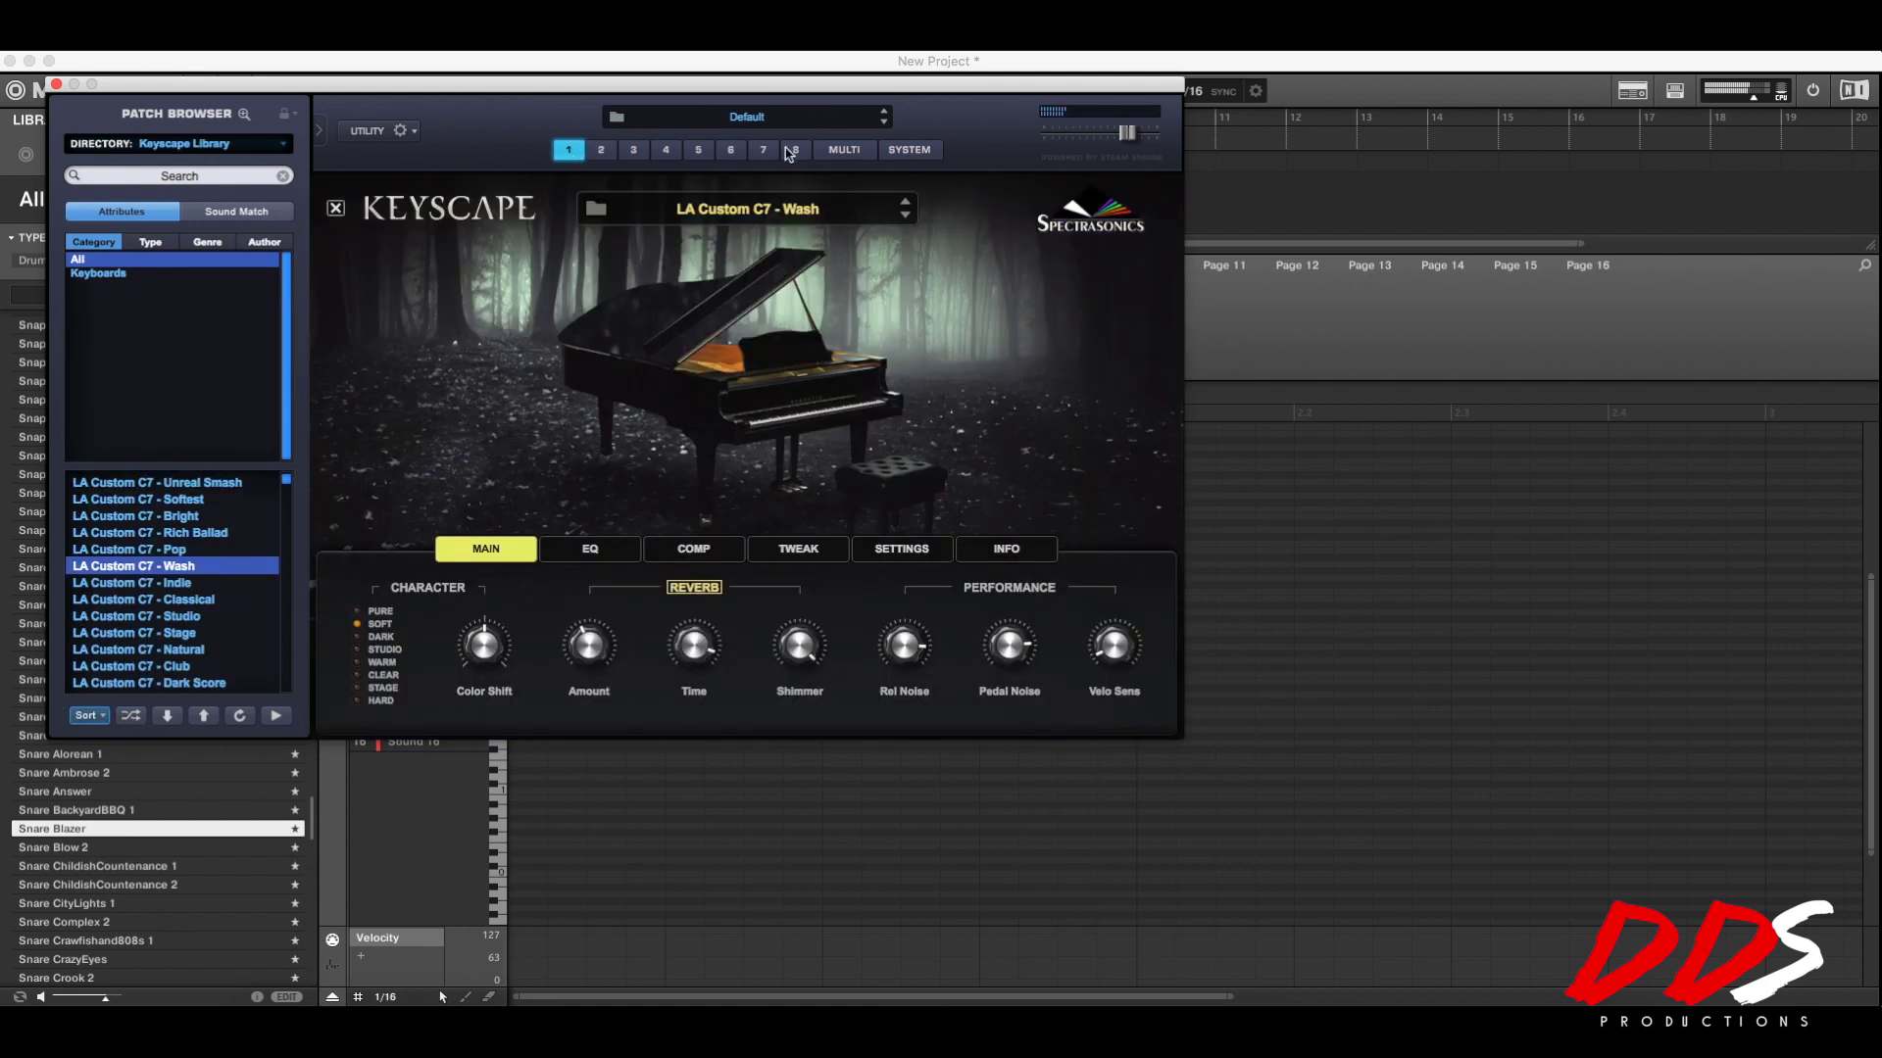
{"action": "left_click", "coordinate": [821, 155]}
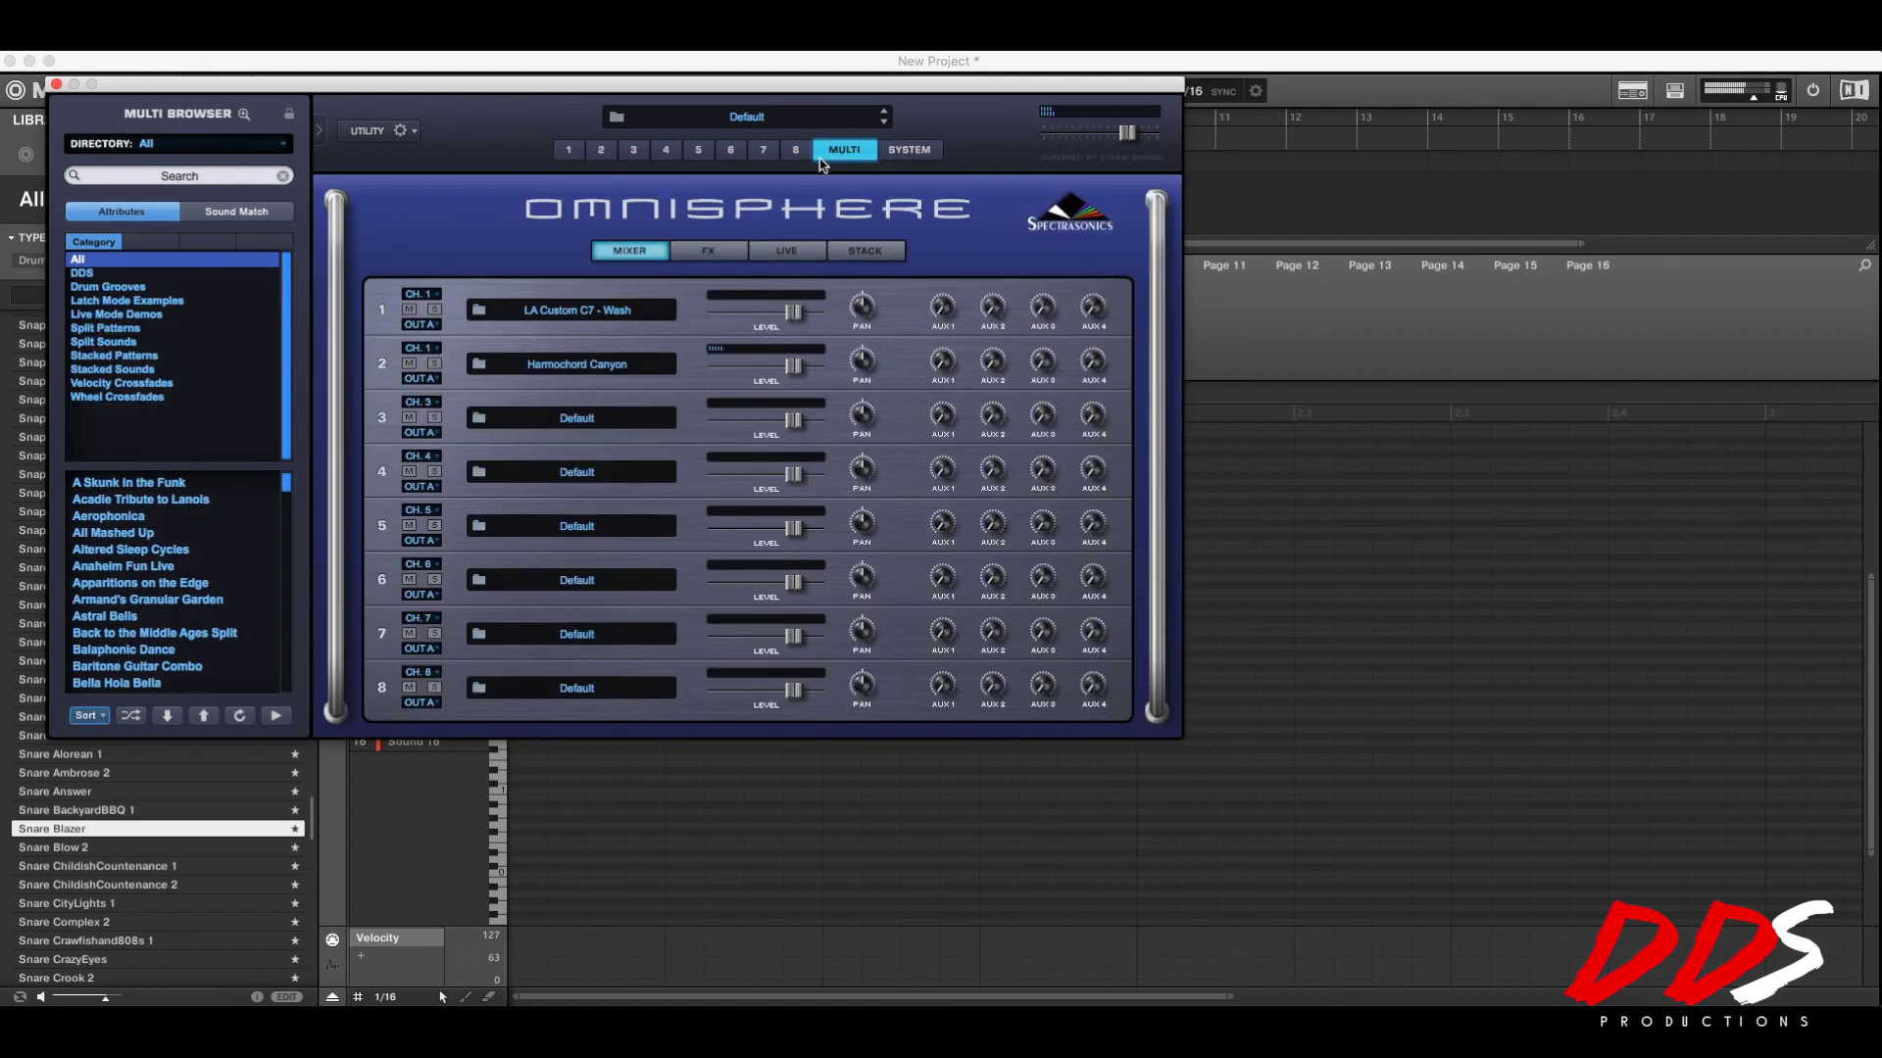
{"action": "left_click_drag", "start_coordinate": [794, 368], "coordinate": [779, 369]}
{"action": "left_click", "coordinate": [780, 369]}
Pan Harmochord Canyon slightly left and LA Custom C7 - Wash slightly right in the mixer.
{"action": "left_click", "coordinate": [866, 361]}
{"action": "left_click_drag", "start_coordinate": [866, 369], "coordinate": [868, 384]}
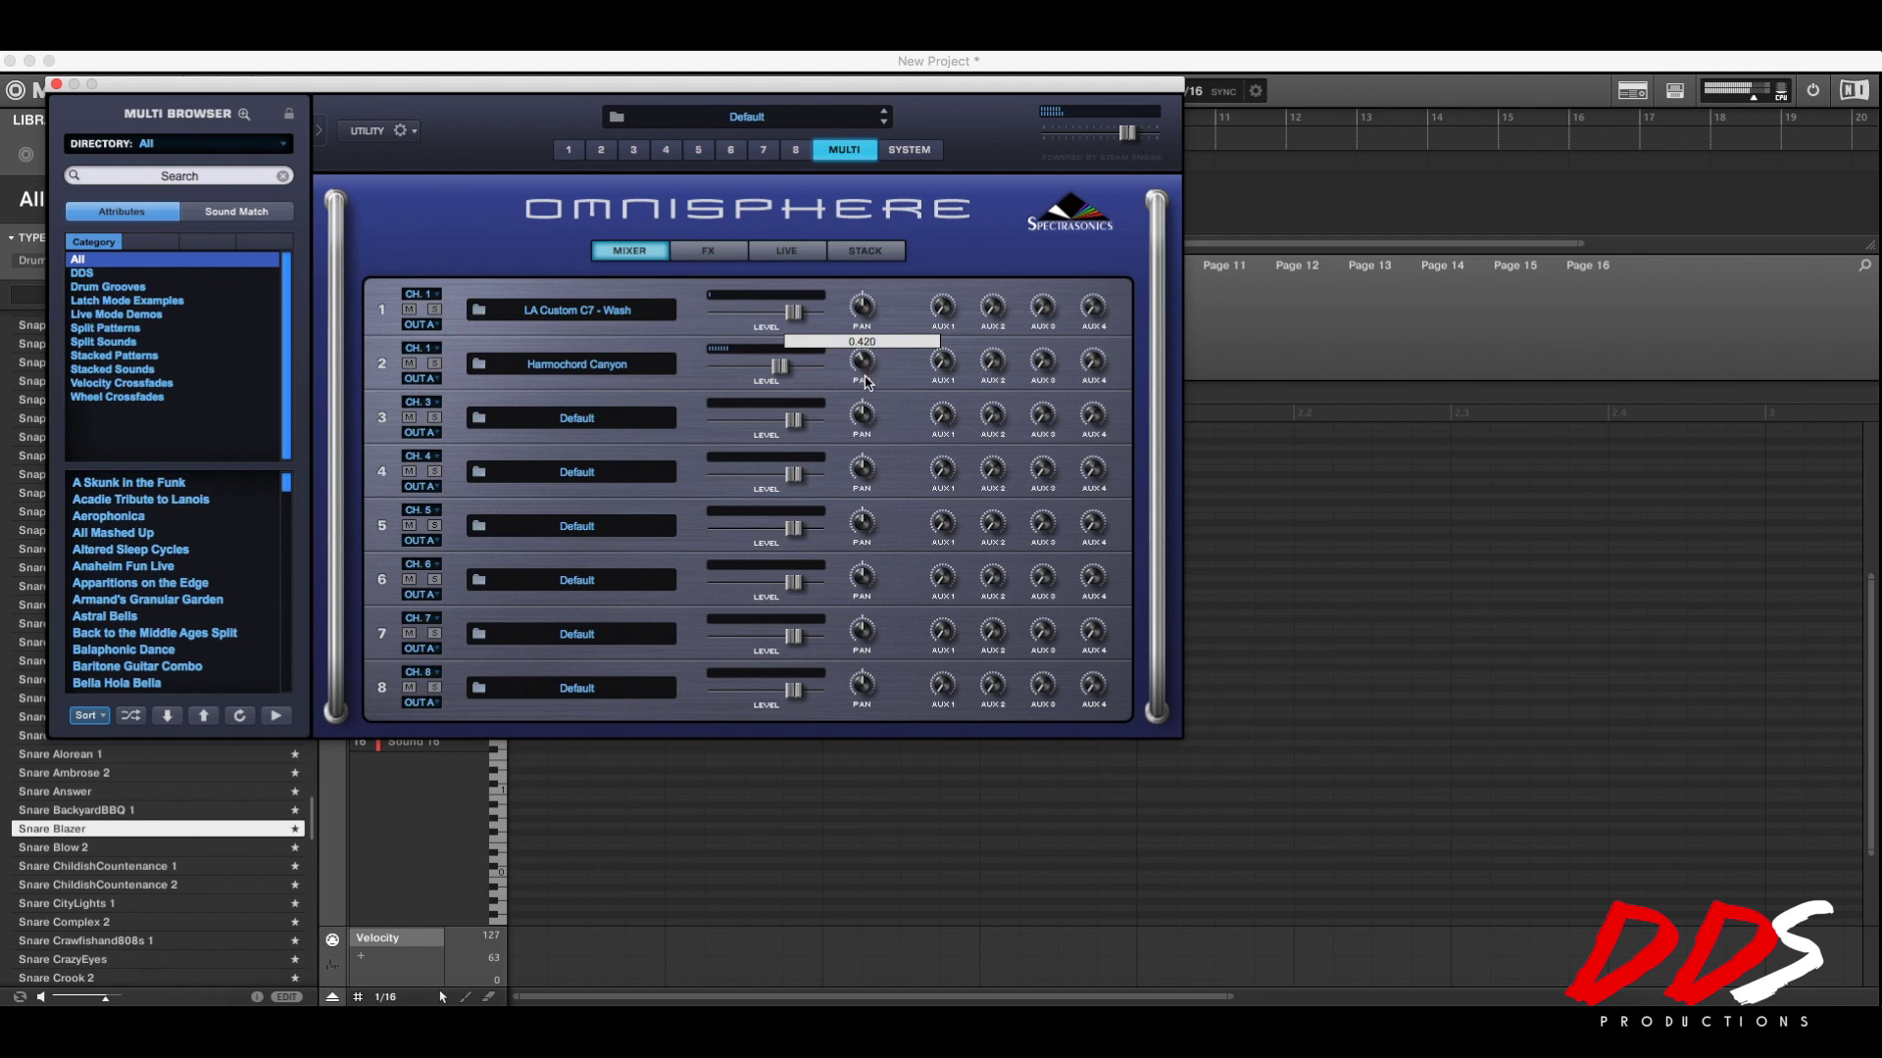
{"action": "left_click_drag", "start_coordinate": [862, 309], "coordinate": [850, 277]}
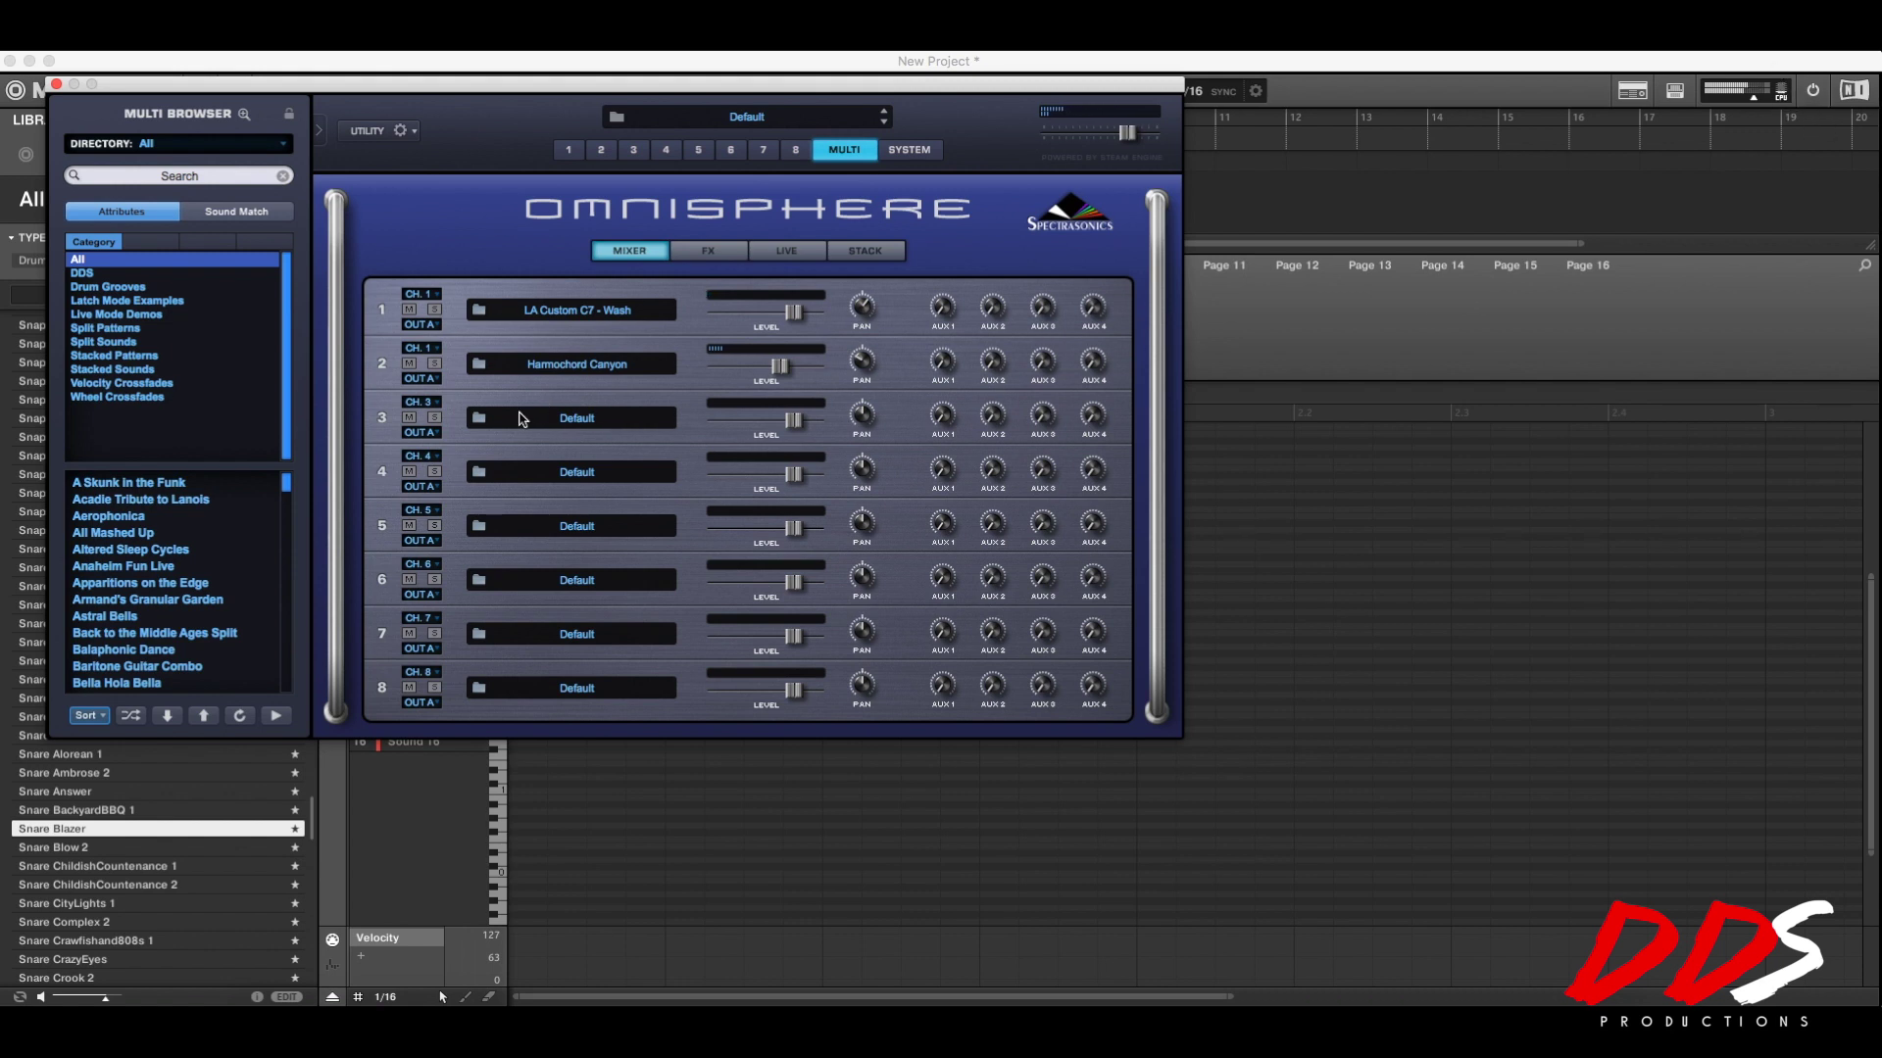
Set part 3 to MIDI channel 1 and filter its patch browser to the Synth Poly category across all directories.
{"action": "left_click", "coordinate": [429, 402]}
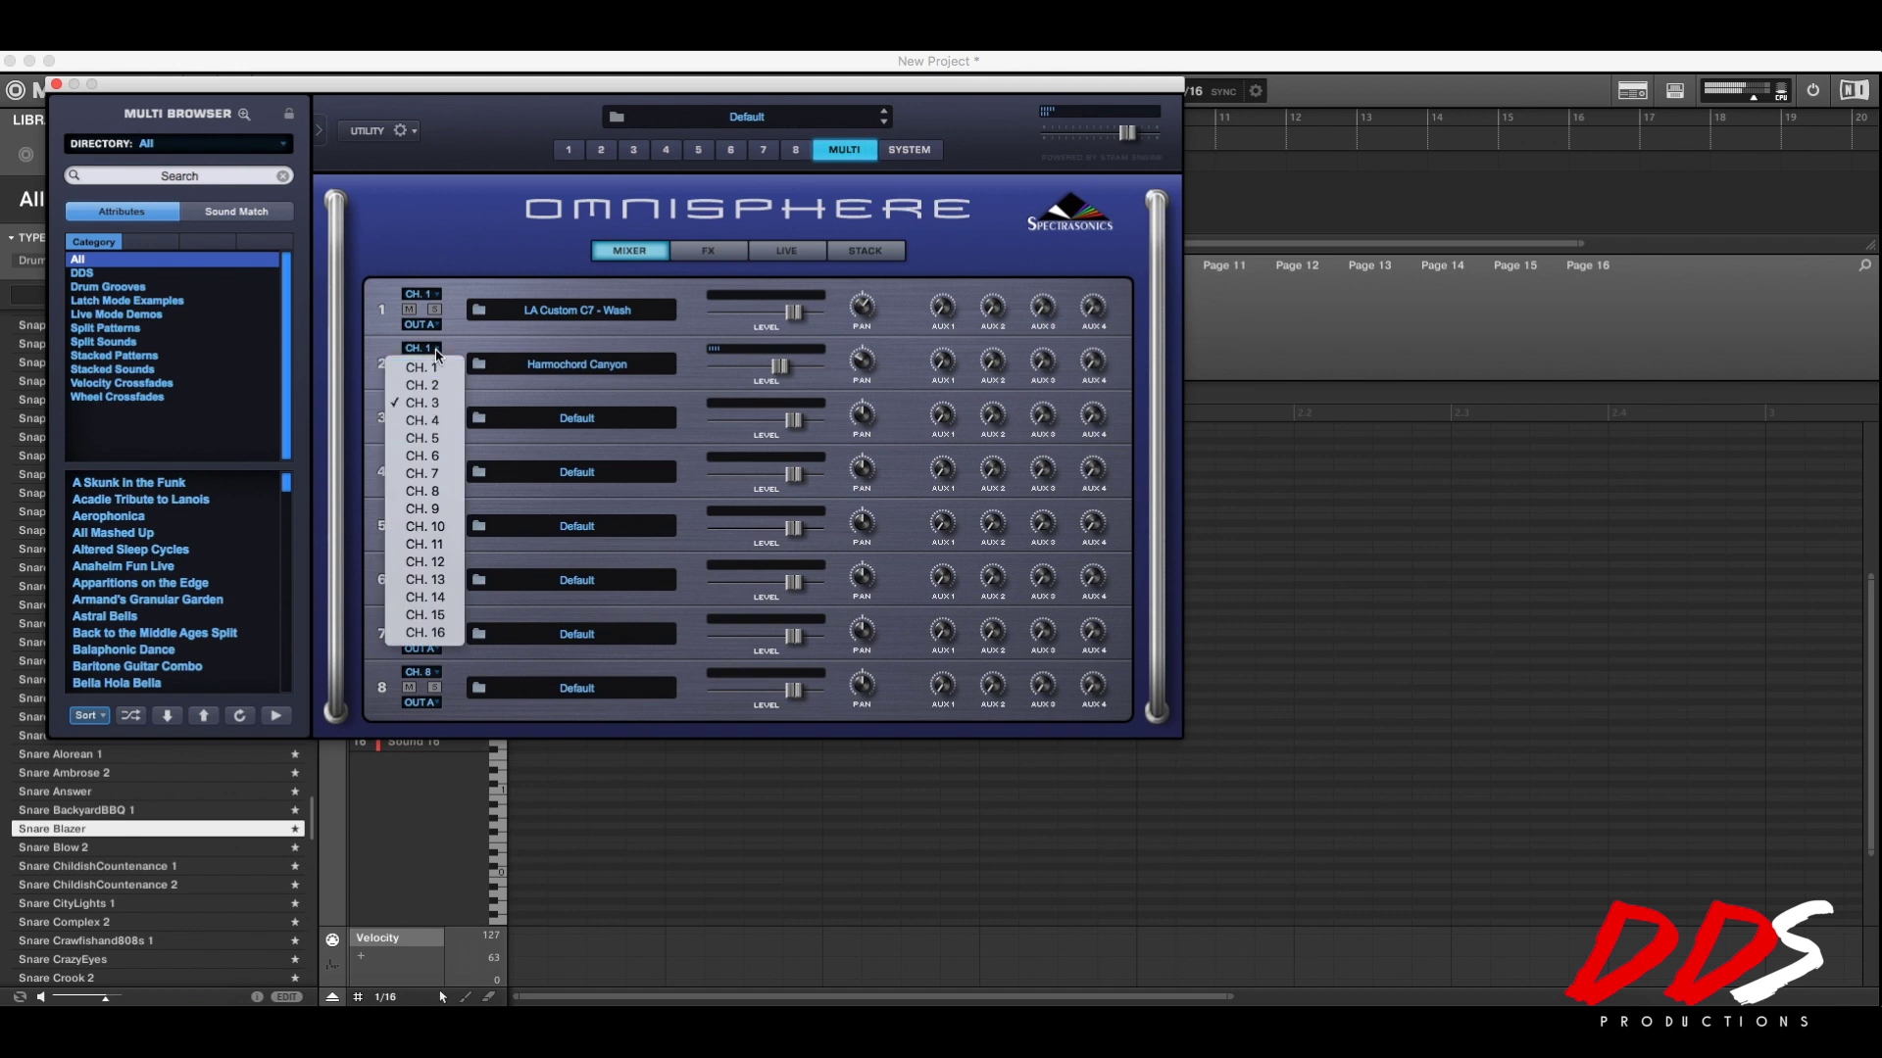
{"action": "left_click", "coordinate": [421, 365]}
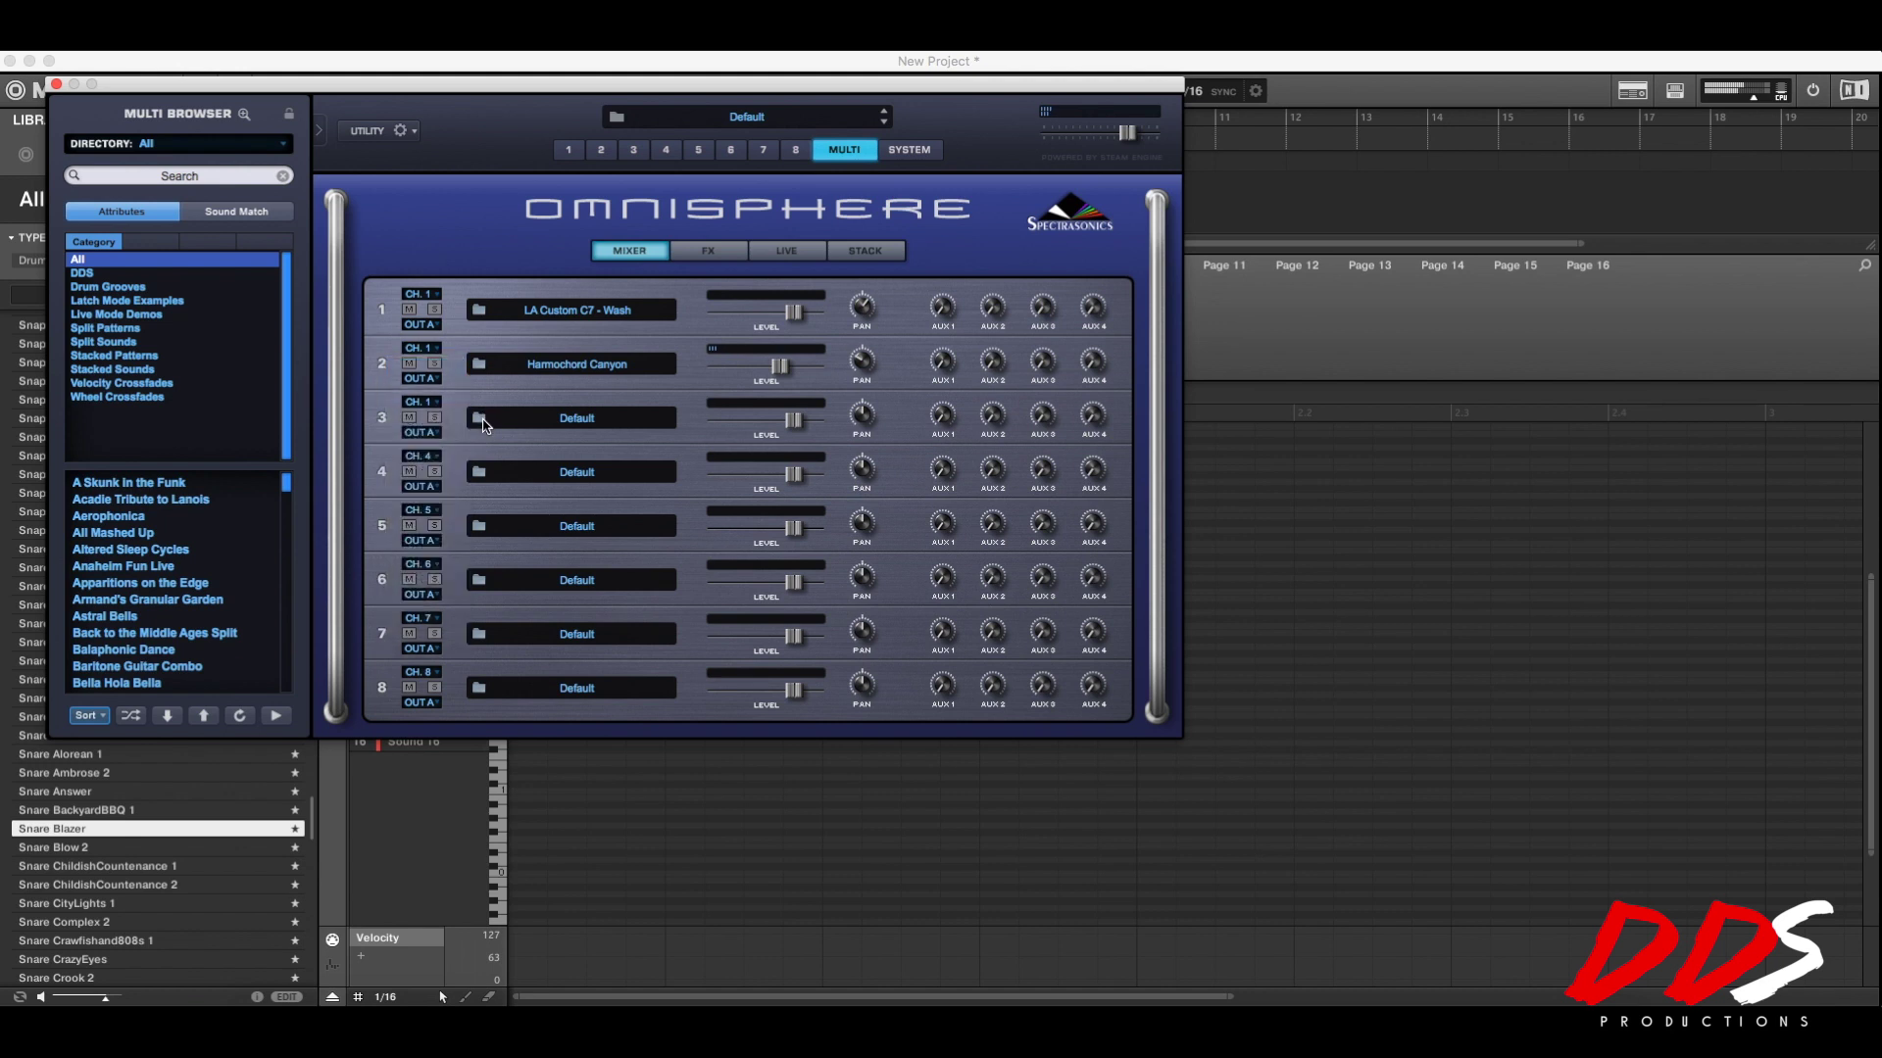
{"action": "left_click", "coordinate": [483, 424]}
{"action": "left_click", "coordinate": [274, 159]}
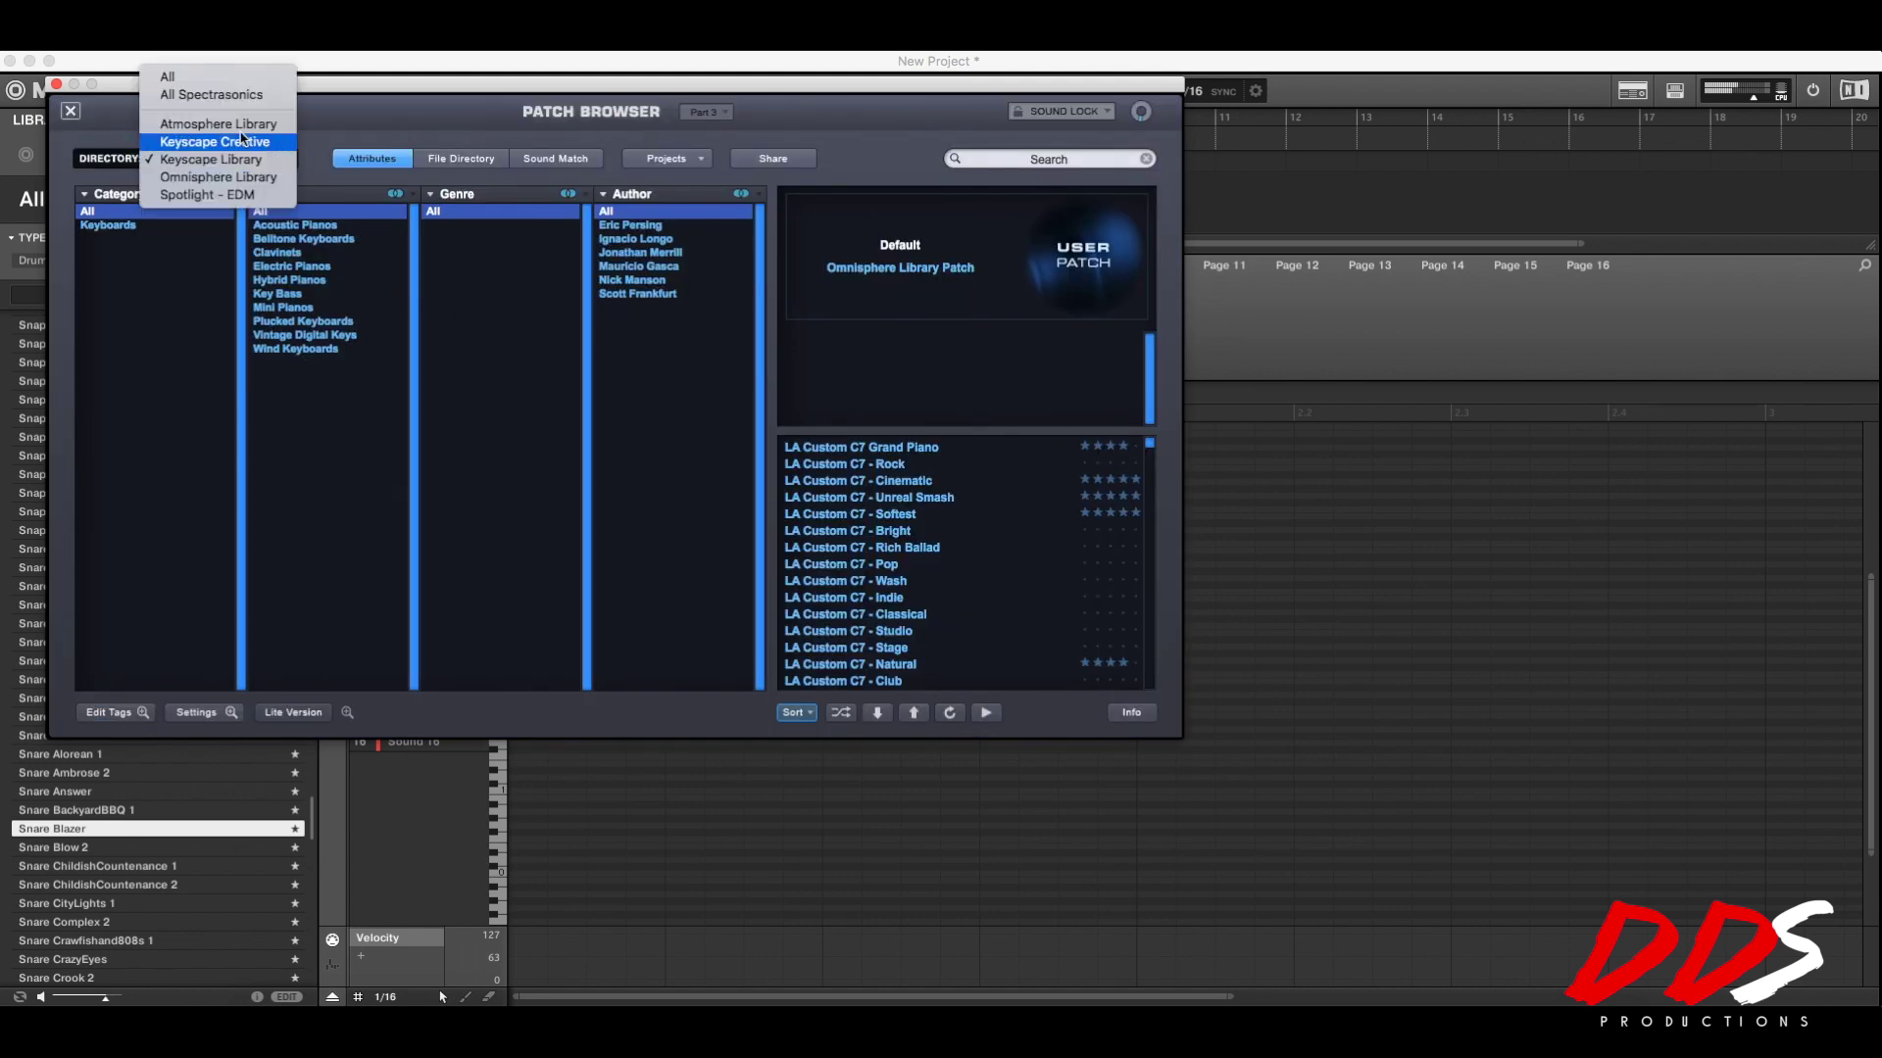
{"action": "left_click", "coordinate": [205, 67]}
{"action": "left_click", "coordinate": [223, 155]}
{"action": "left_click", "coordinate": [225, 162]}
{"action": "left_click", "coordinate": [218, 79]}
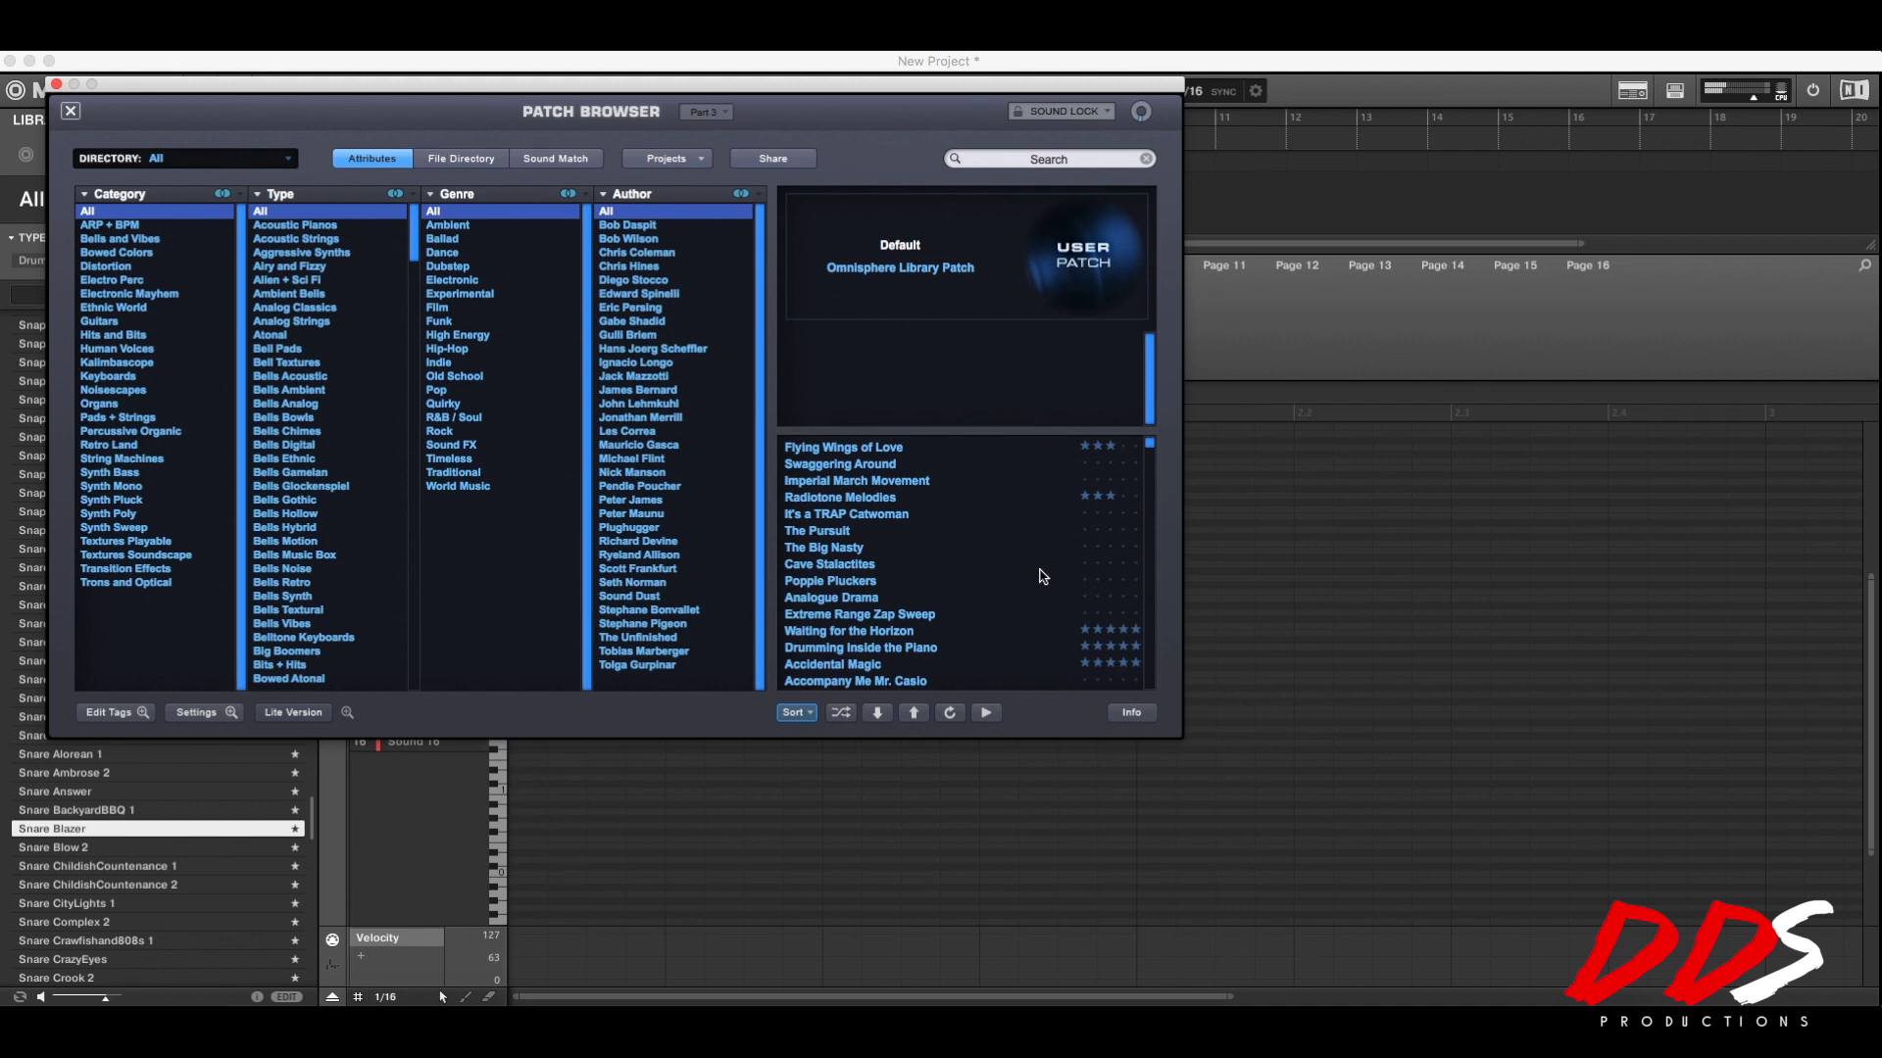
{"action": "left_click", "coordinate": [136, 512]}
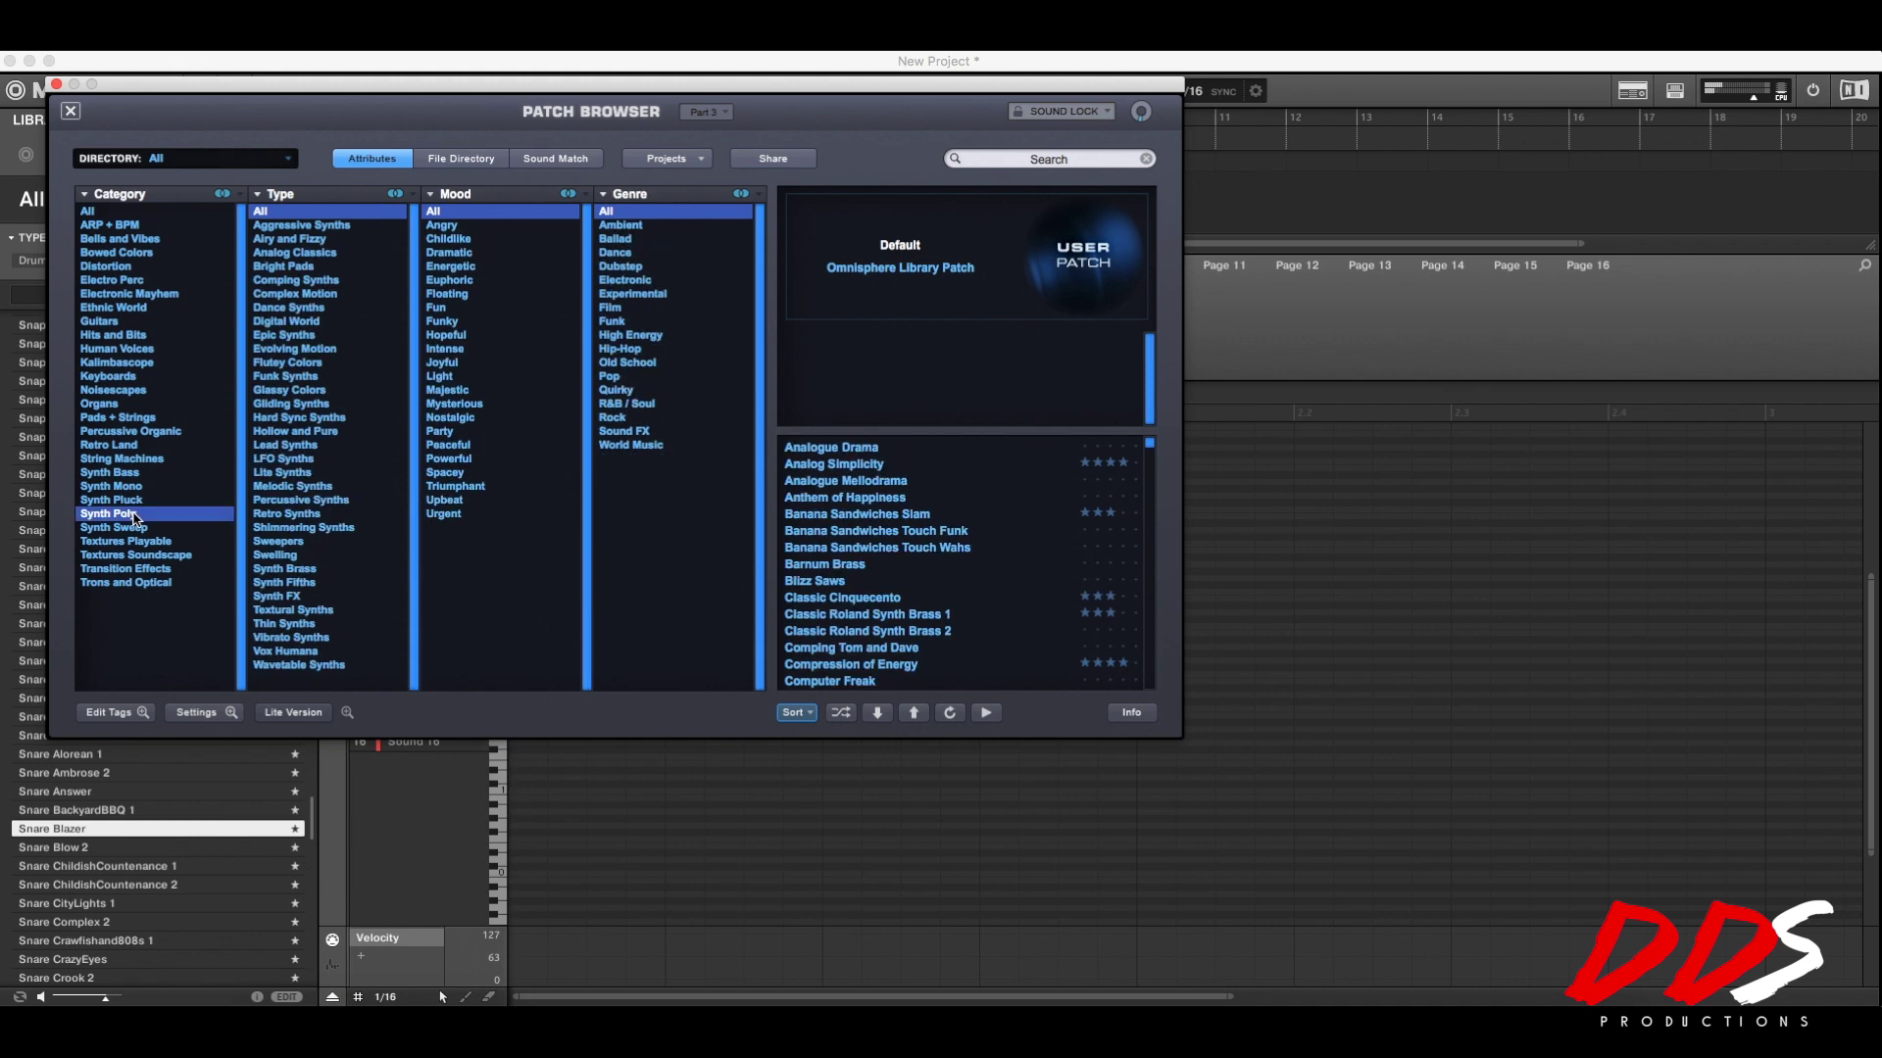
Load the Analog Simplicity patch into part 3 and lower that part's level in the multi mixer.
{"action": "left_click", "coordinate": [874, 465]}
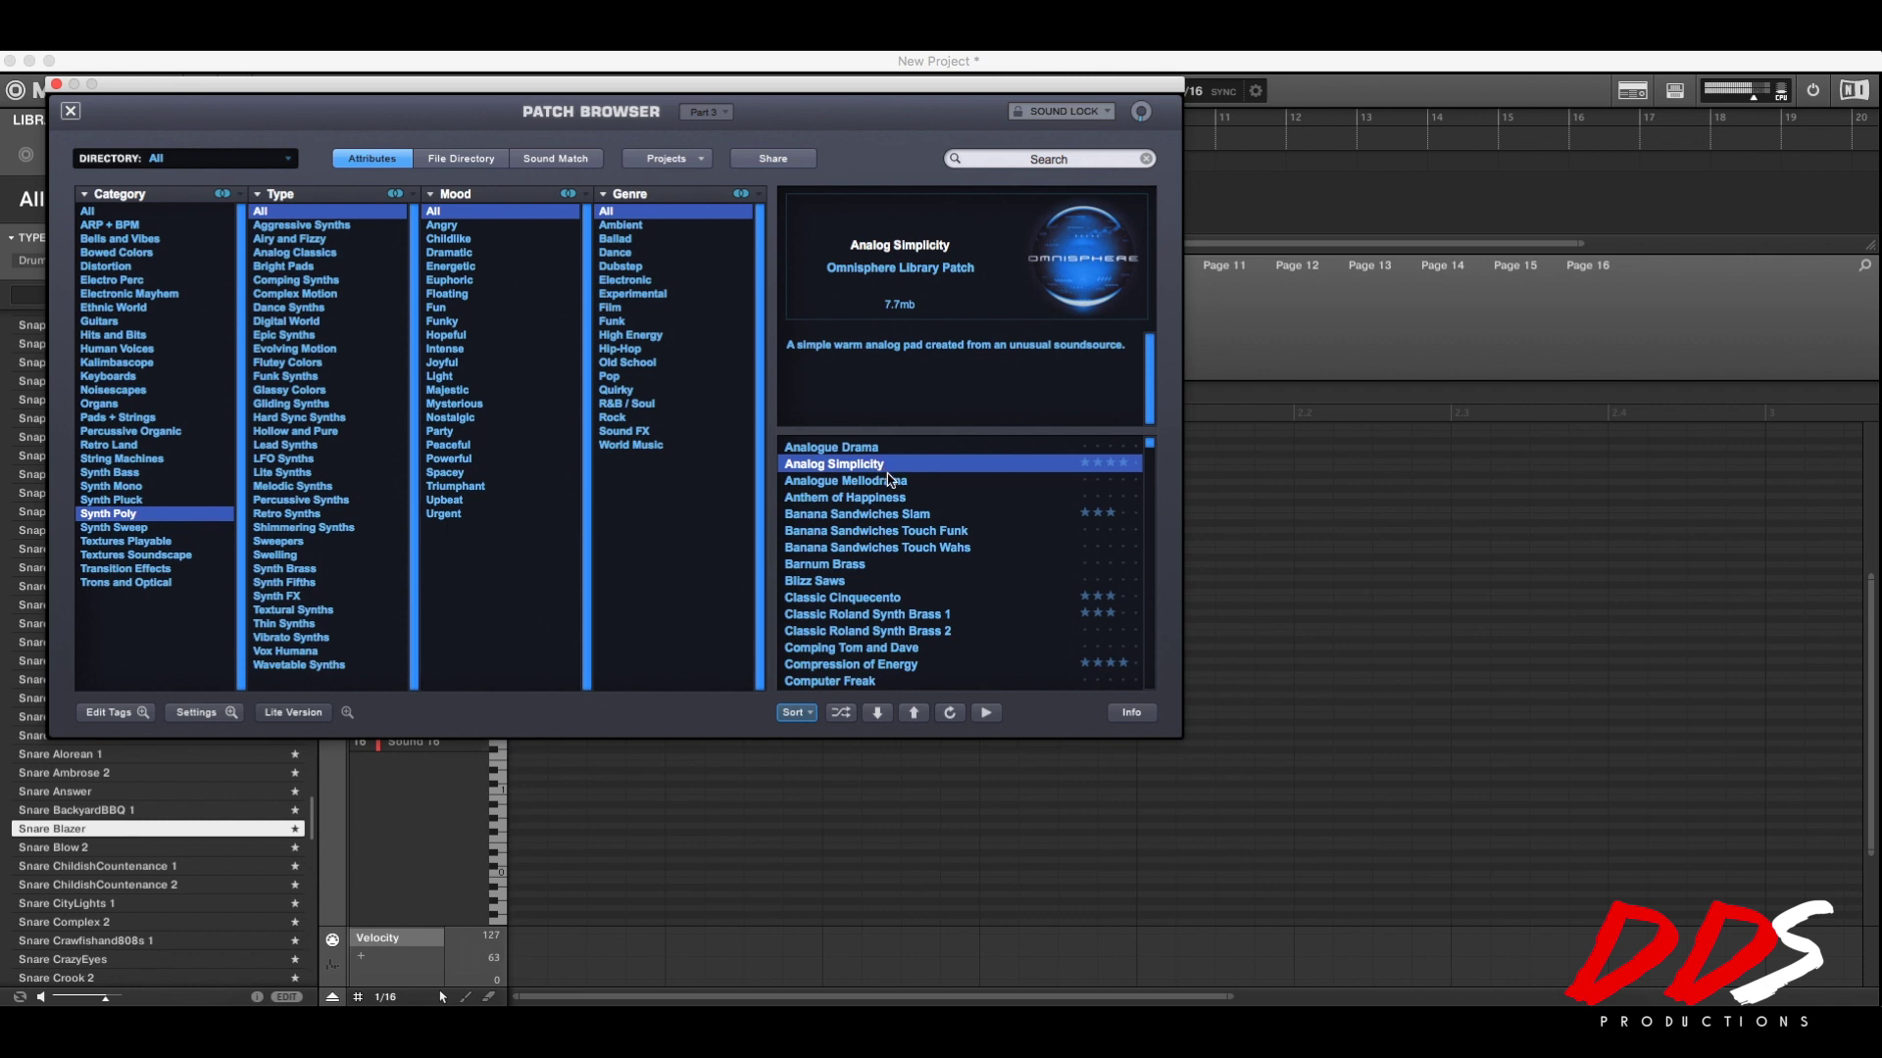
{"action": "left_click", "coordinate": [67, 113]}
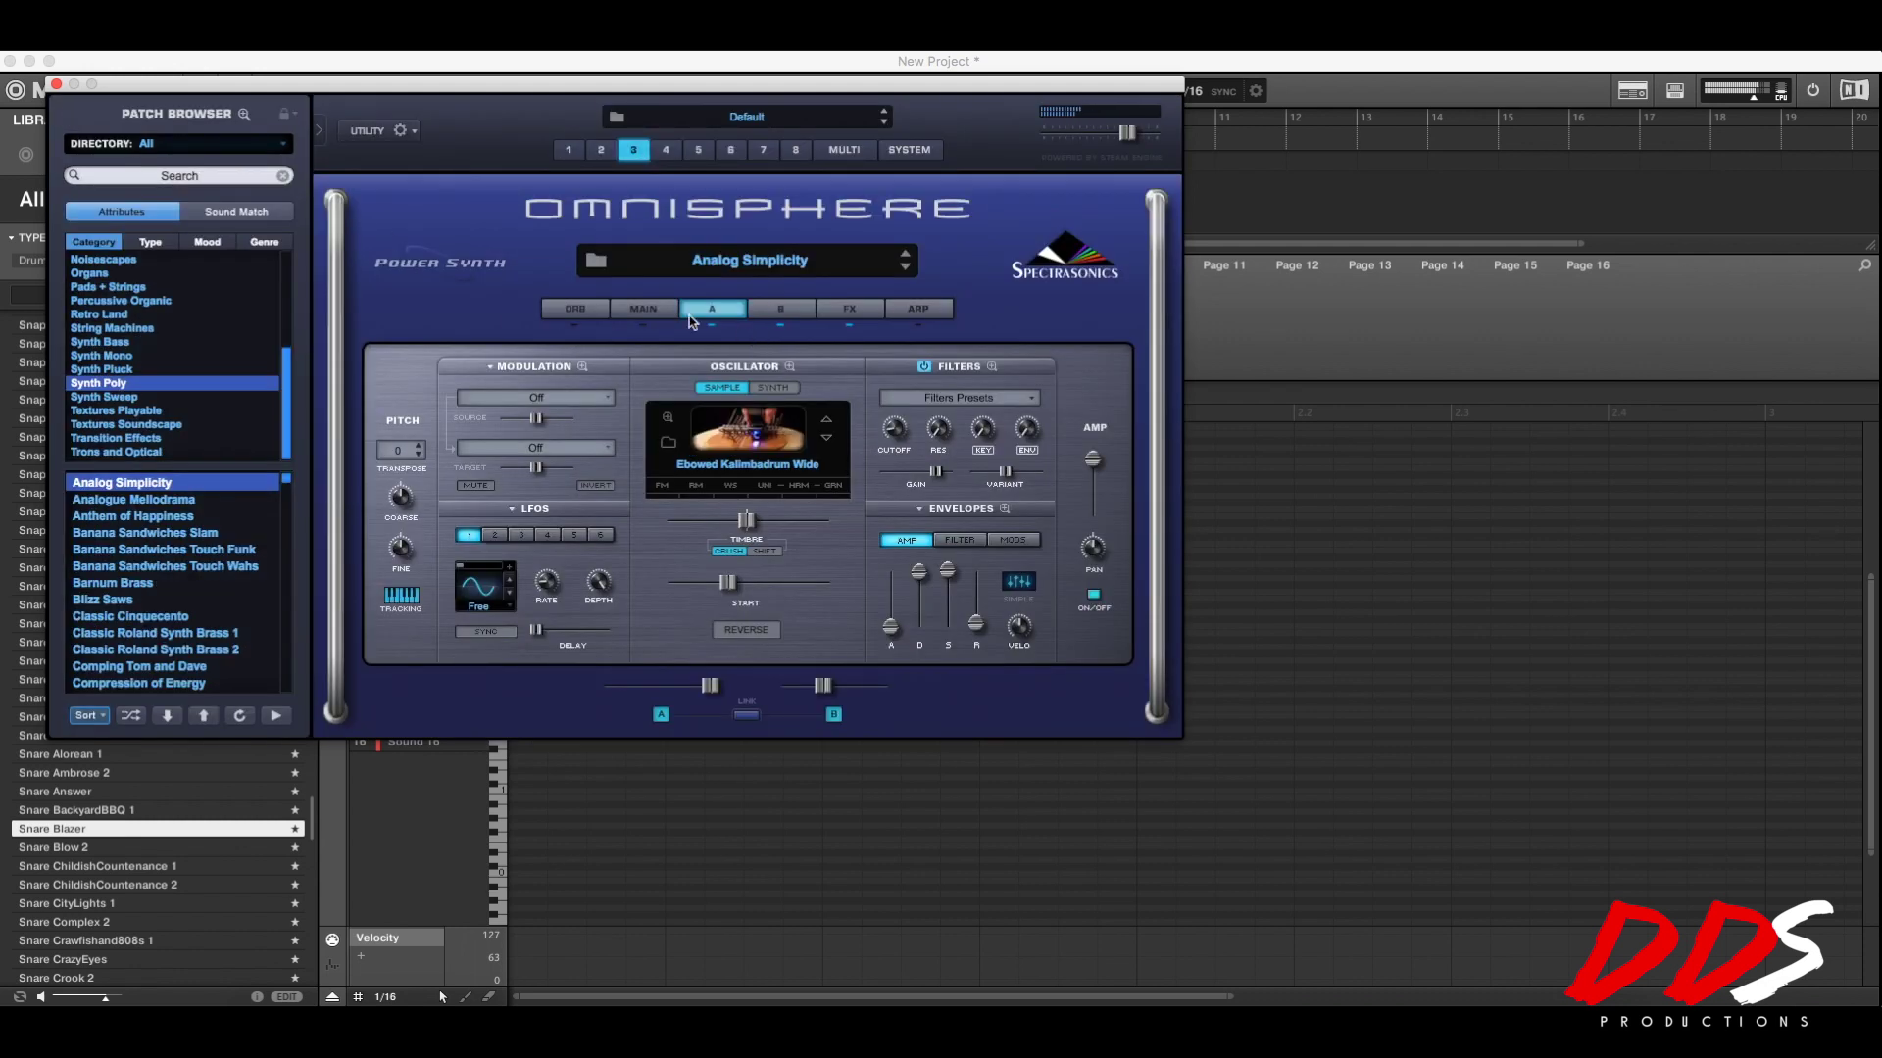
{"action": "left_click", "coordinate": [845, 150]}
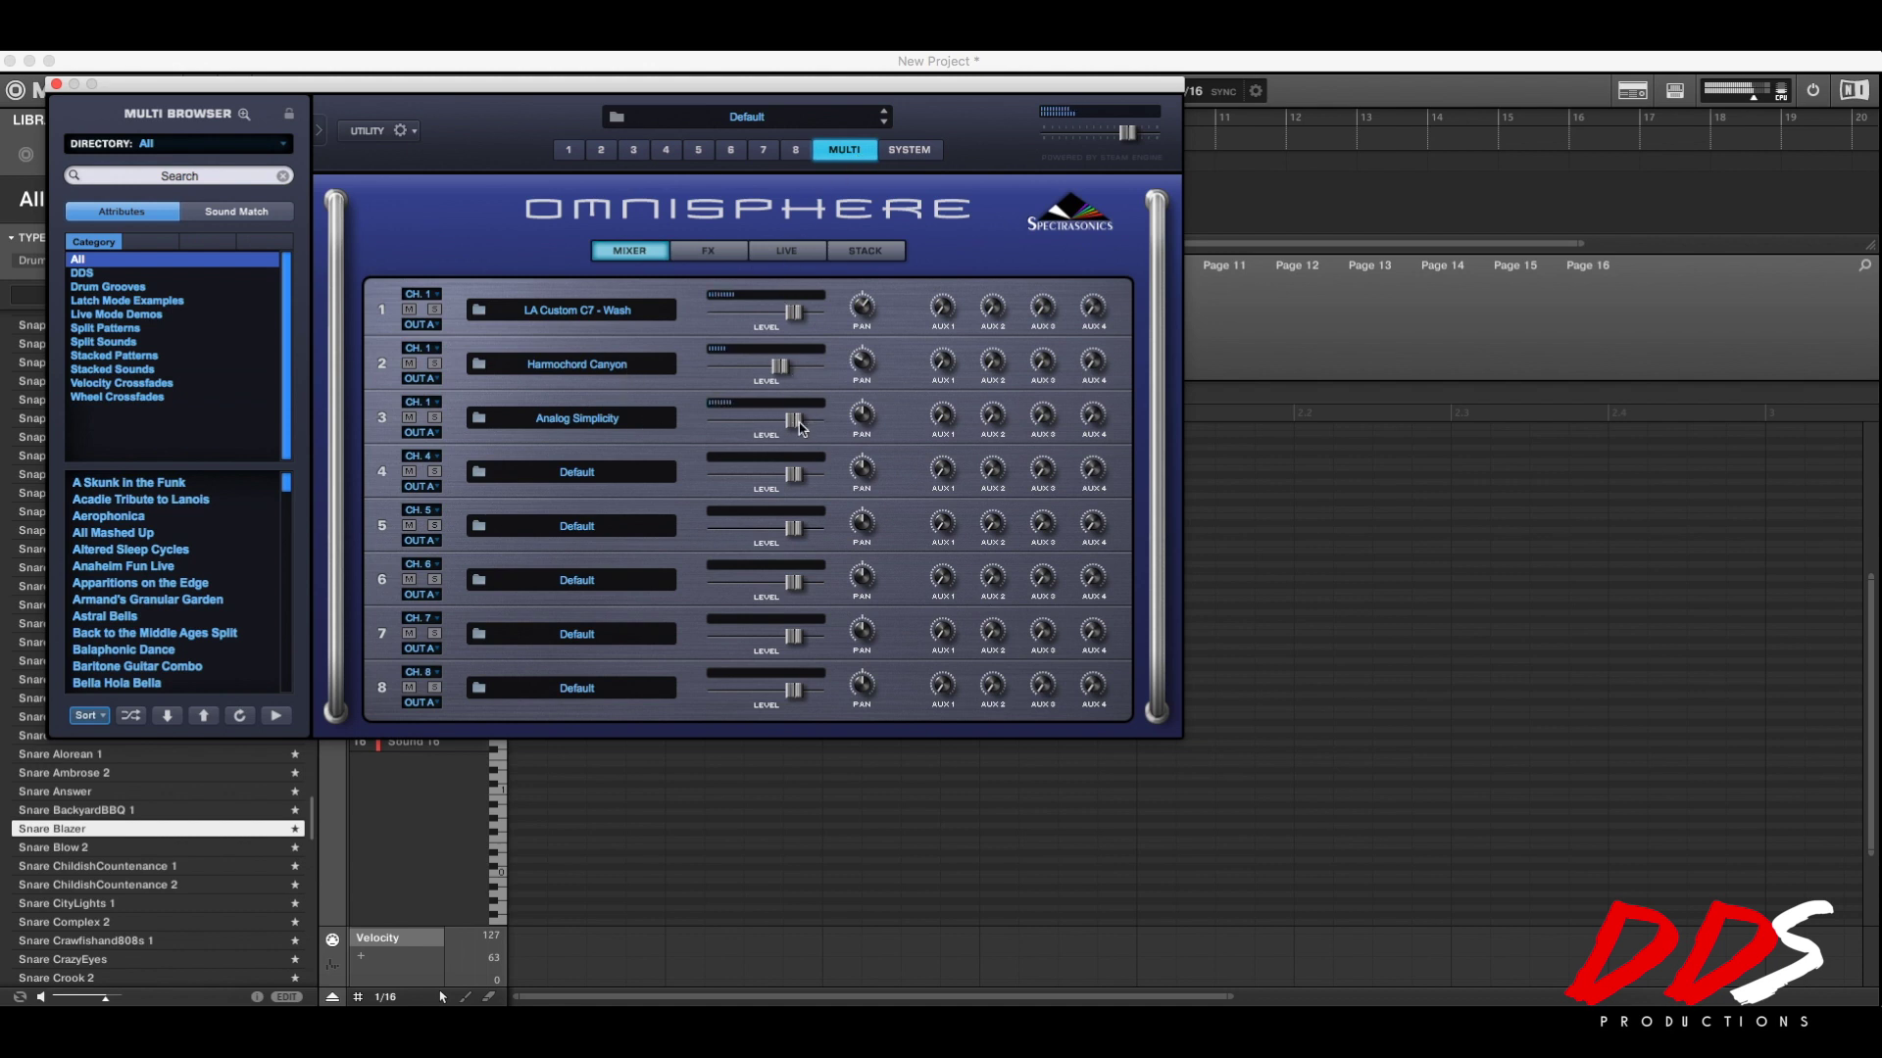
{"action": "mouse_move", "coordinate": [794, 421]}
{"action": "left_mouse_down"}
{"action": "mouse_move", "coordinate": [865, 436]}
{"action": "mouse_move", "coordinate": [771, 424]}
{"action": "left_mouse_up"}
Replace part 3's patch with Europhoria Anthem from the Synth Poly list and return to the multi mixer.
{"action": "left_click", "coordinate": [634, 151]}
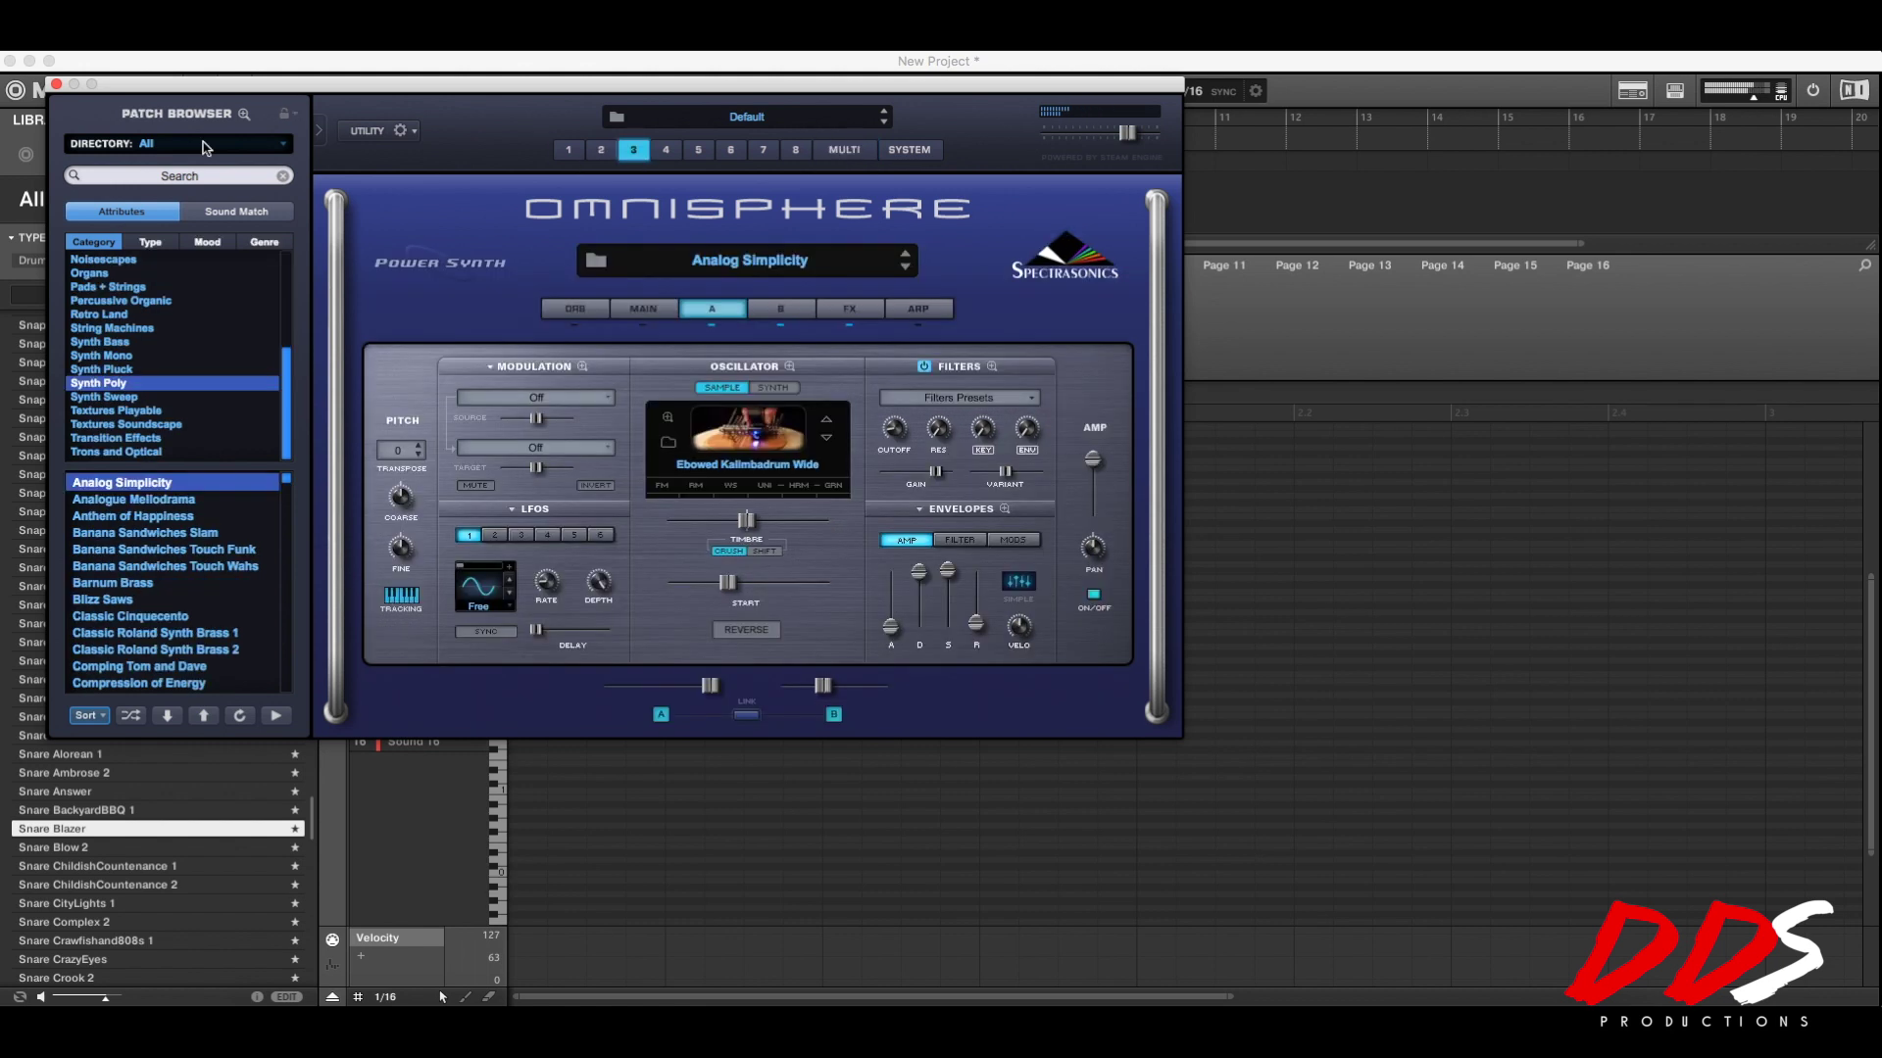
{"action": "left_click", "coordinate": [246, 114]}
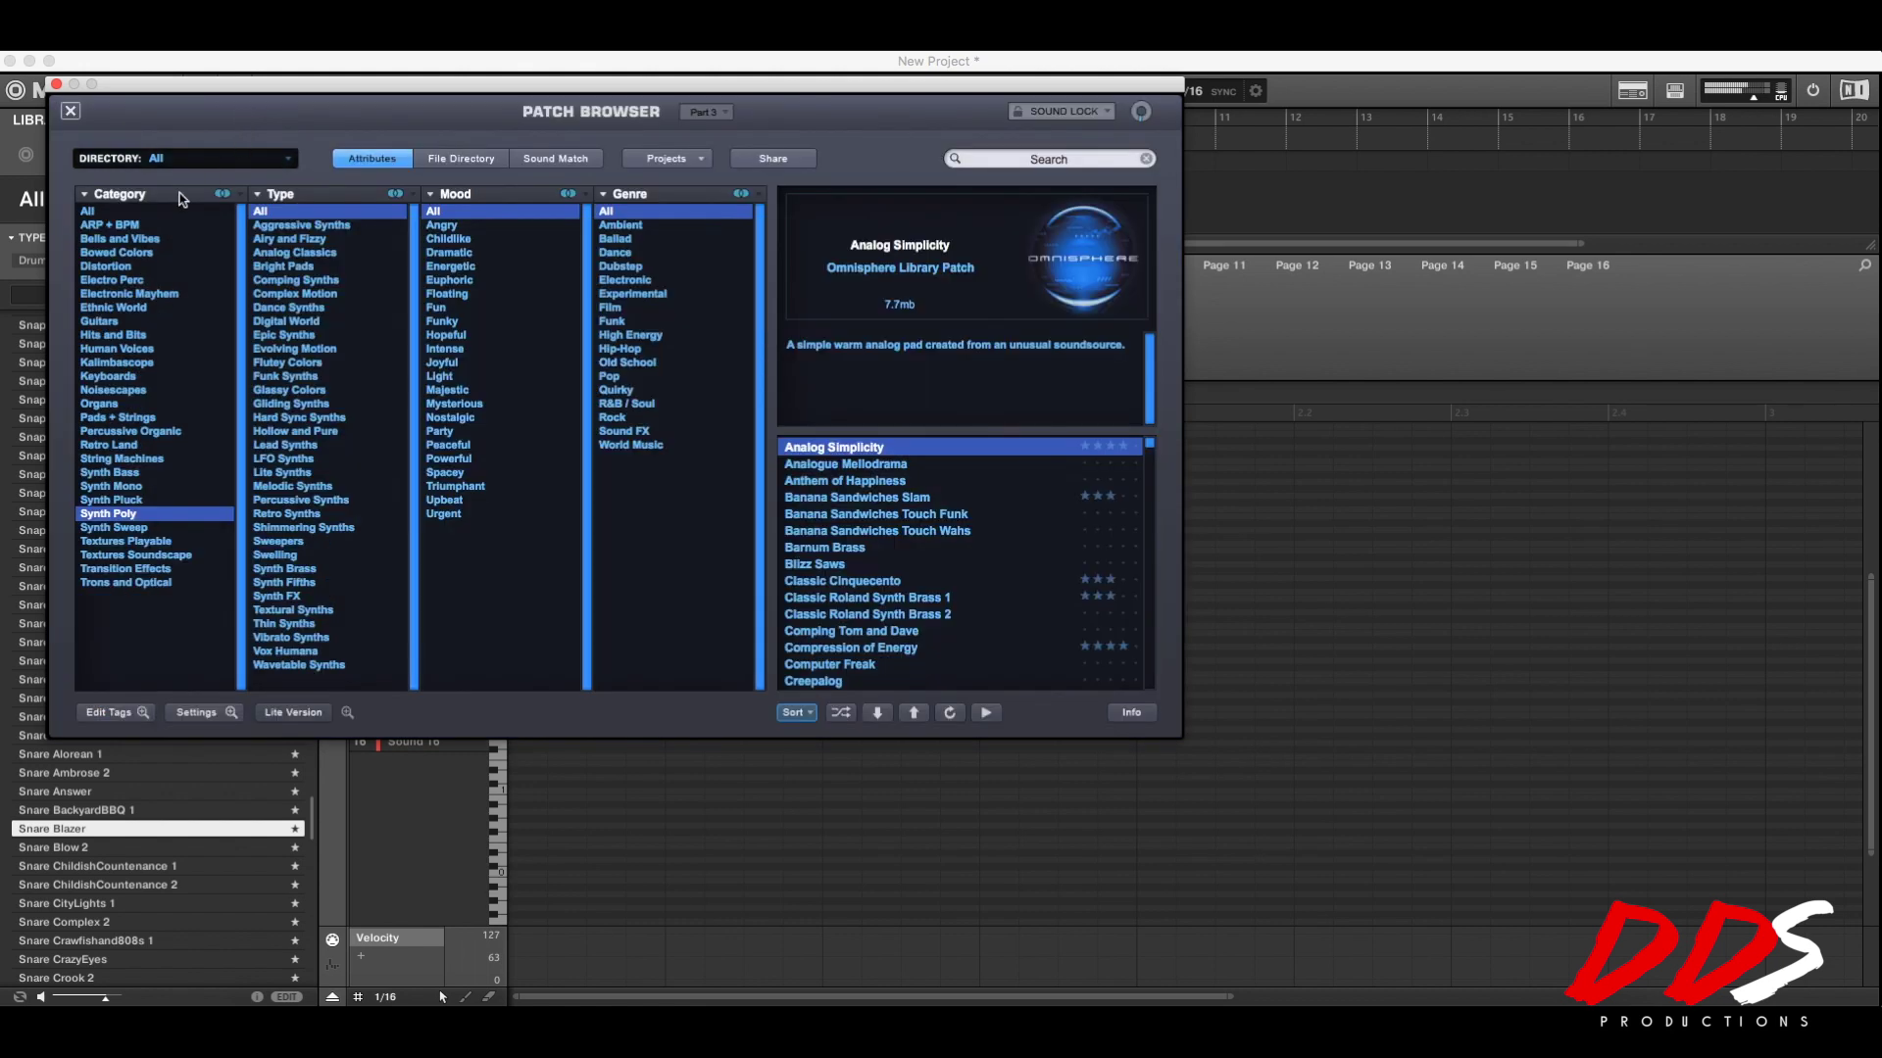
{"action": "scroll", "coordinate": [911, 627], "scroll_direction": "down", "scroll_amount": 3}
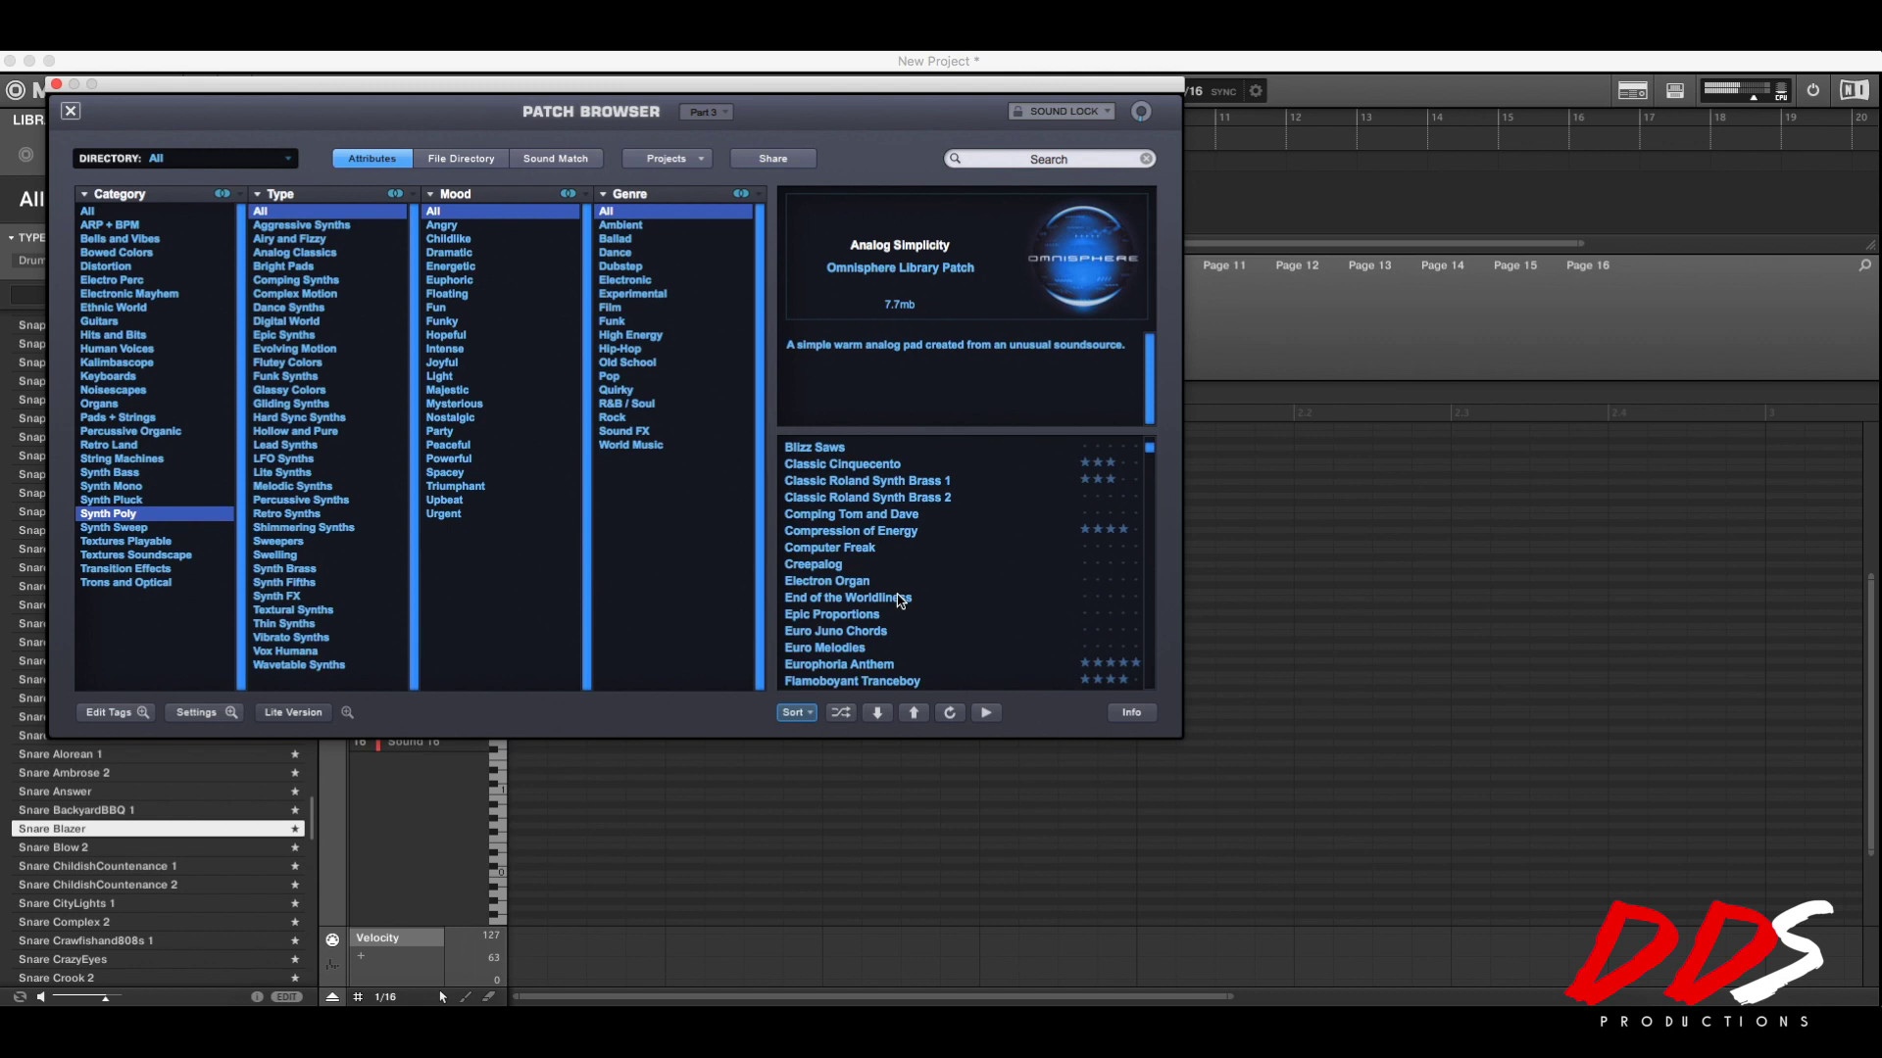
{"action": "left_click", "coordinate": [879, 664]}
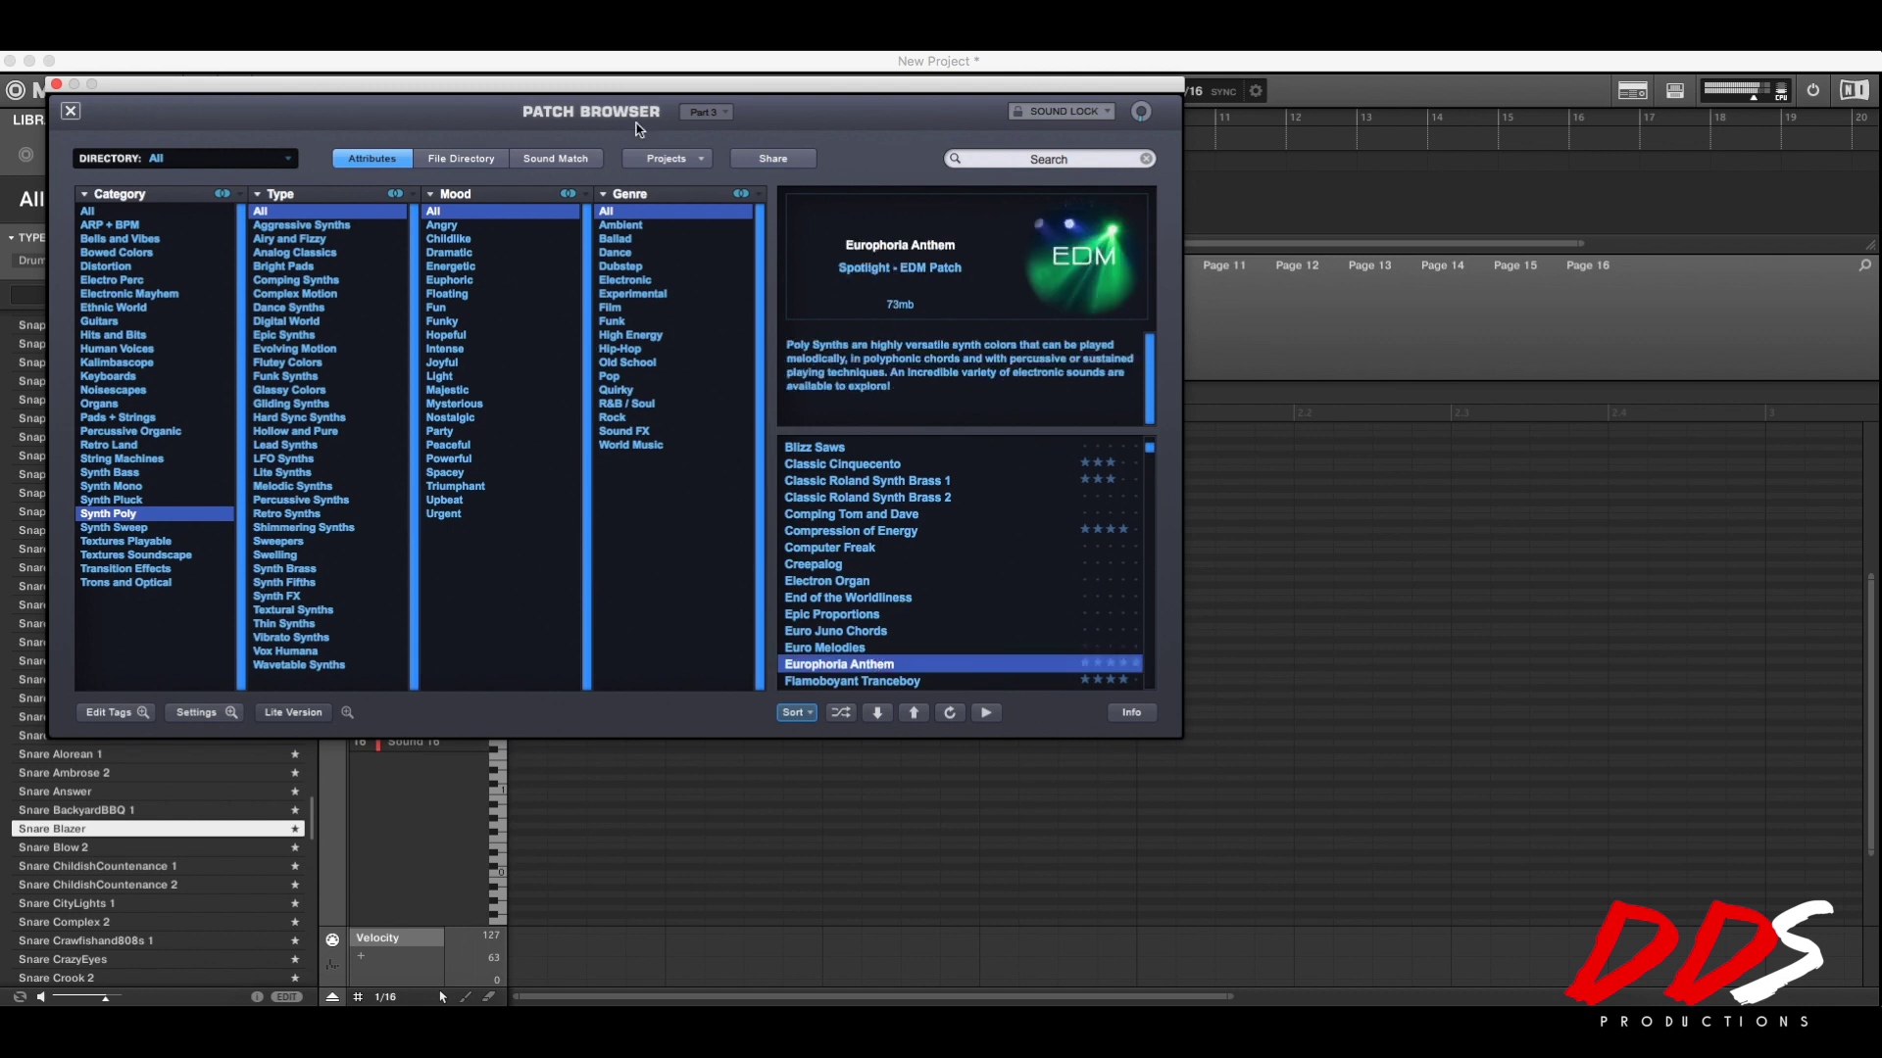
{"action": "left_click", "coordinate": [71, 110]}
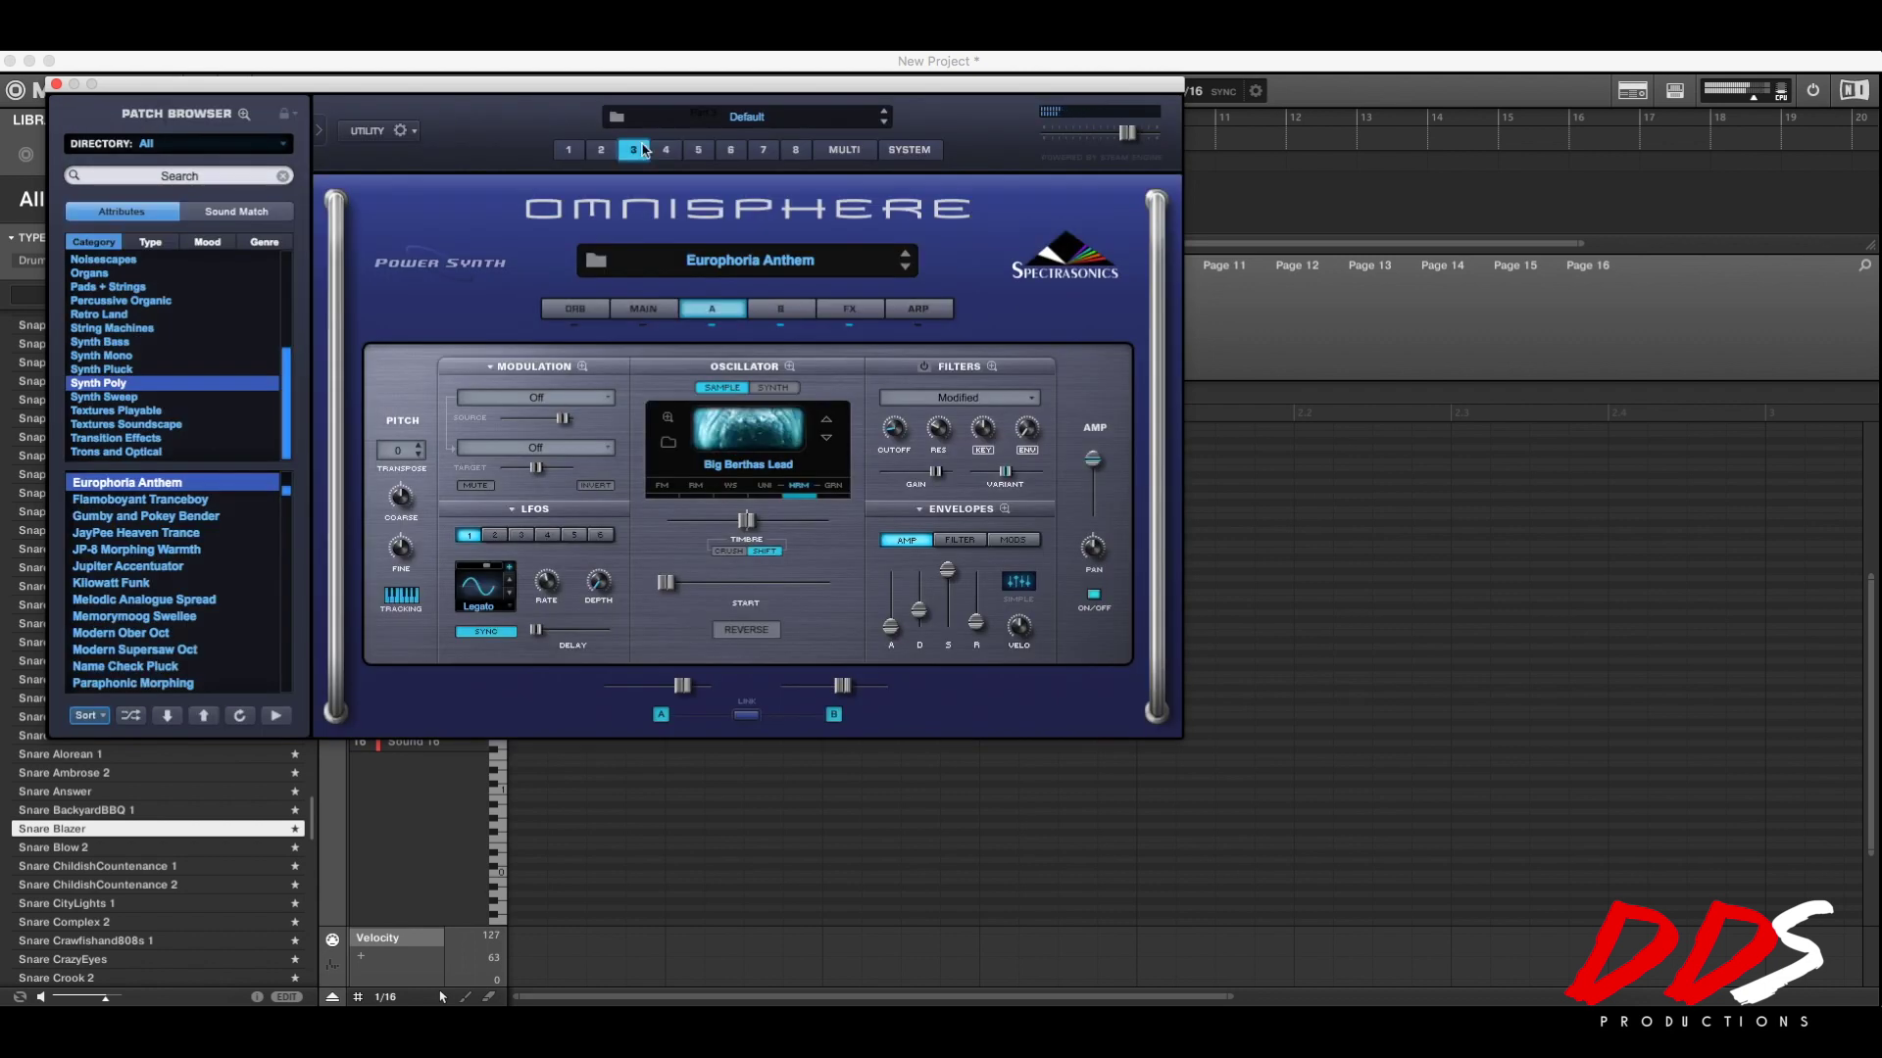
{"action": "left_click", "coordinate": [844, 150]}
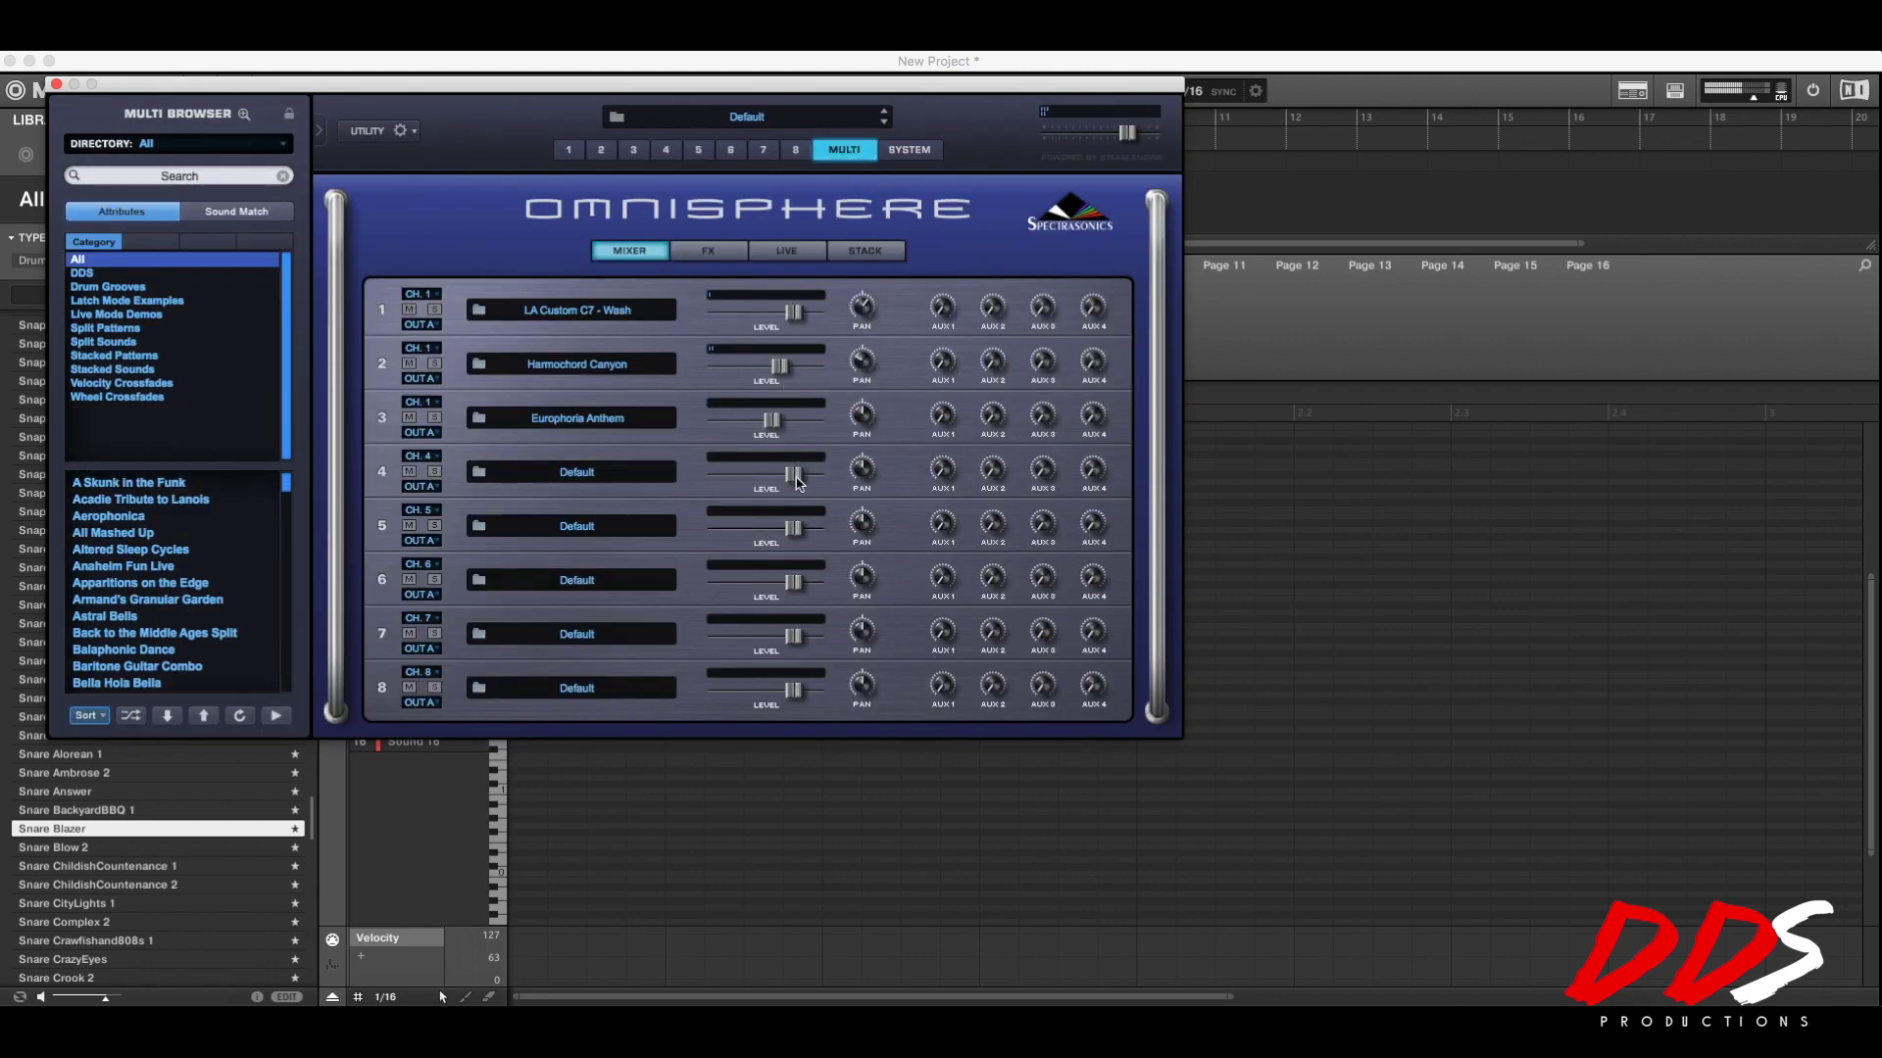
Try a lower level for part 3, Europhoria Anthem, and undo that level change.
{"action": "left_click_drag", "start_coordinate": [771, 421], "coordinate": [753, 420]}
{"action": "right_click", "coordinate": [500, 419]}
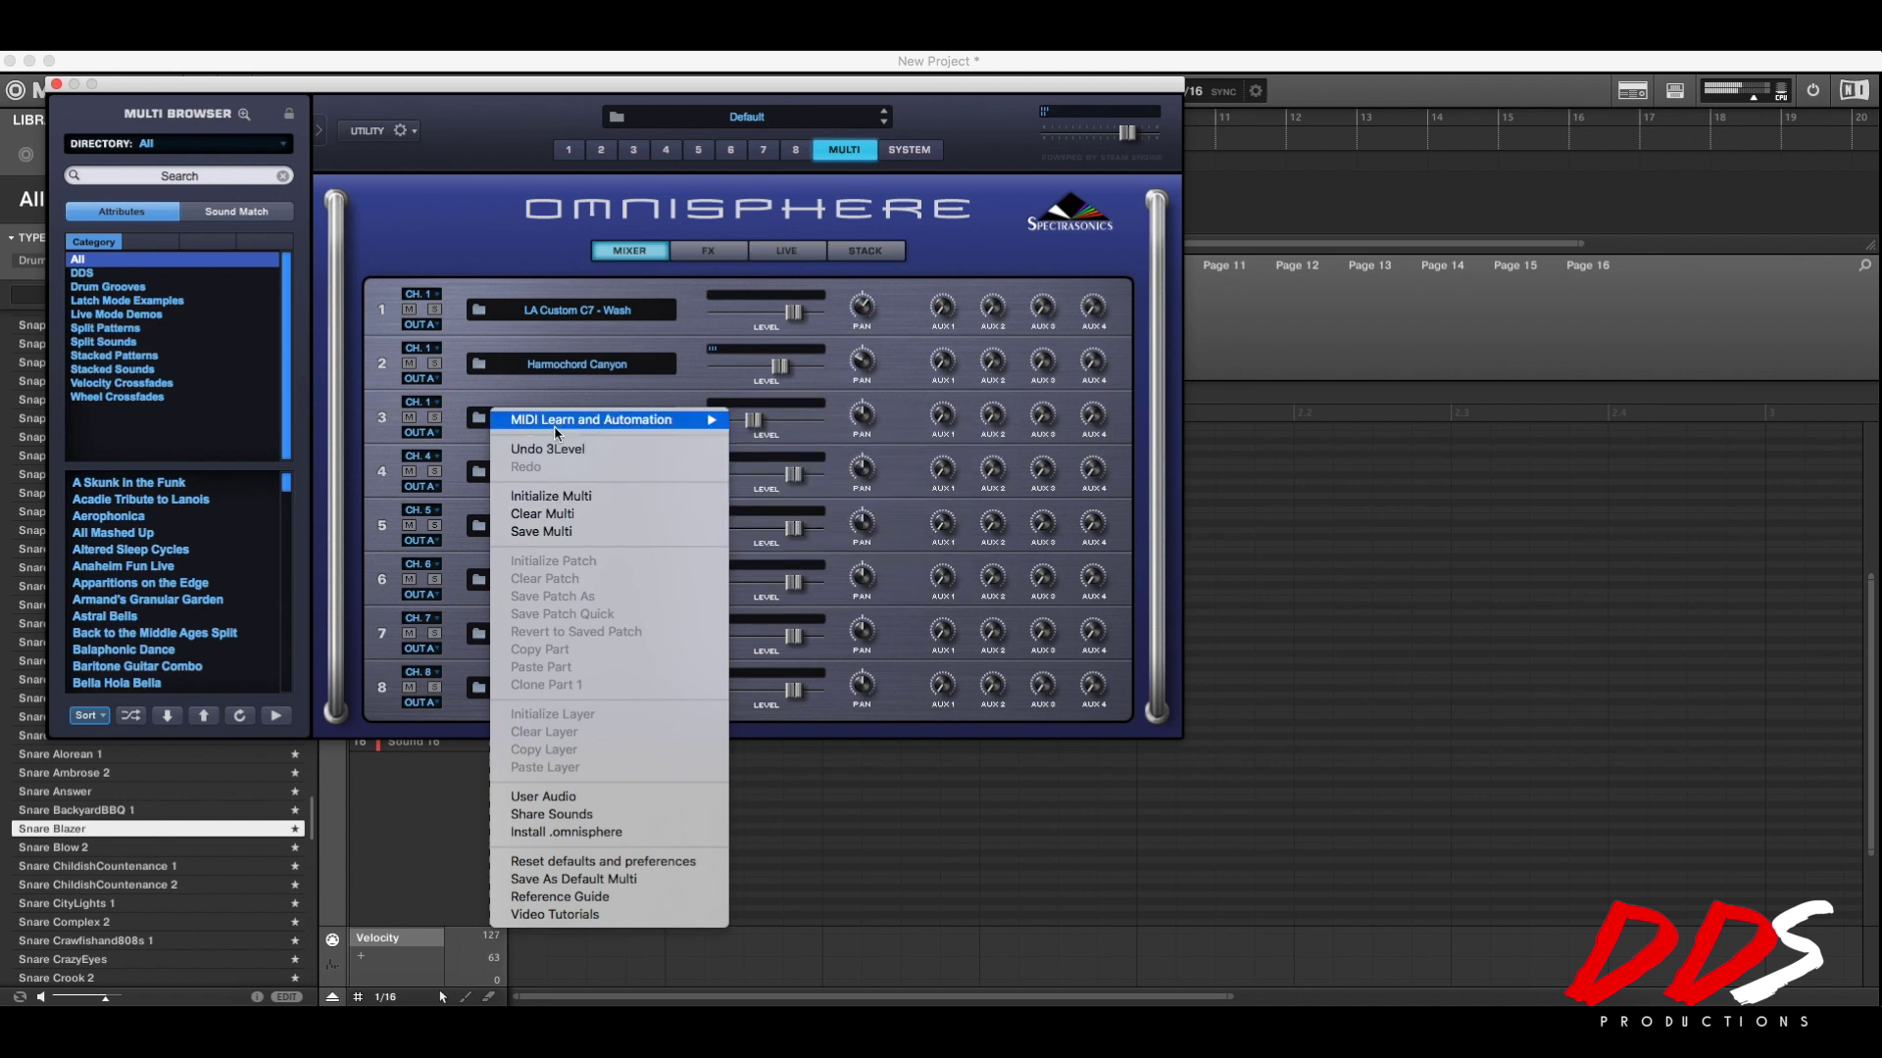
{"action": "left_click", "coordinate": [550, 450]}
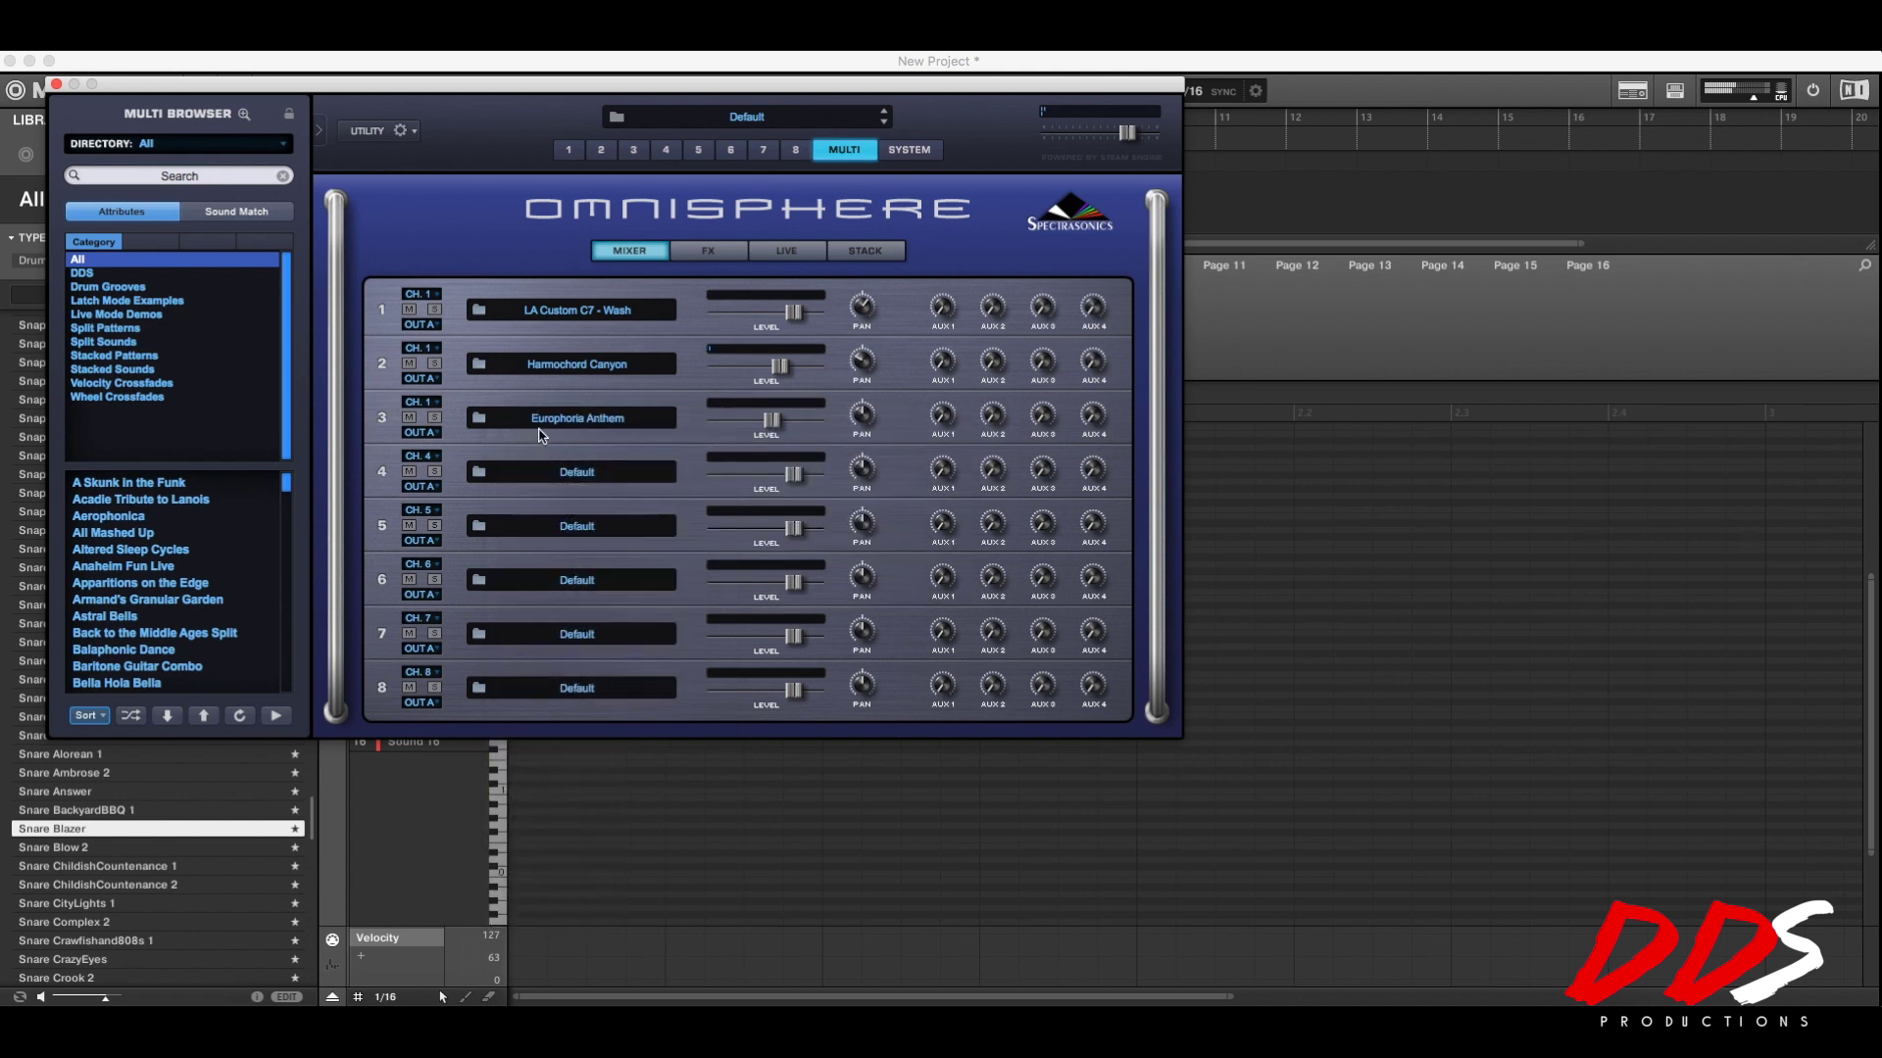
{"action": "right_click", "coordinate": [541, 435]}
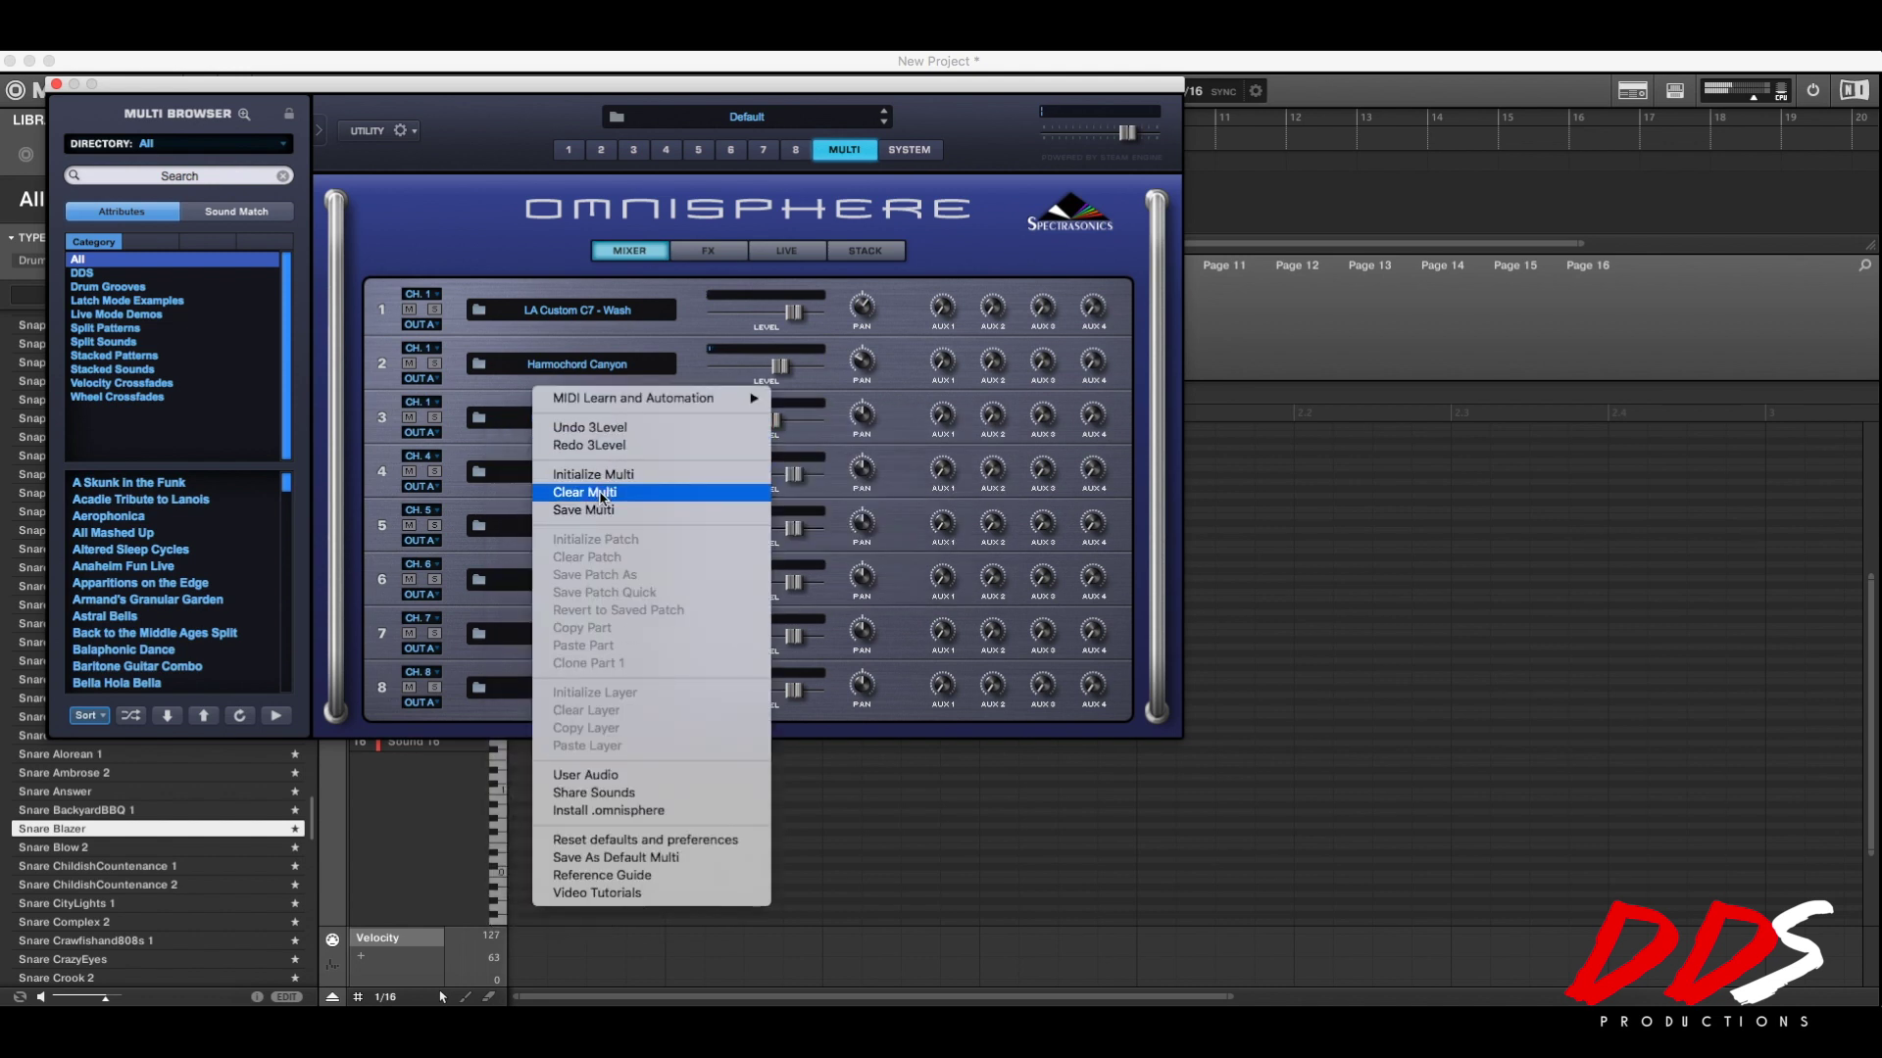
{"action": "left_click", "coordinate": [601, 492]}
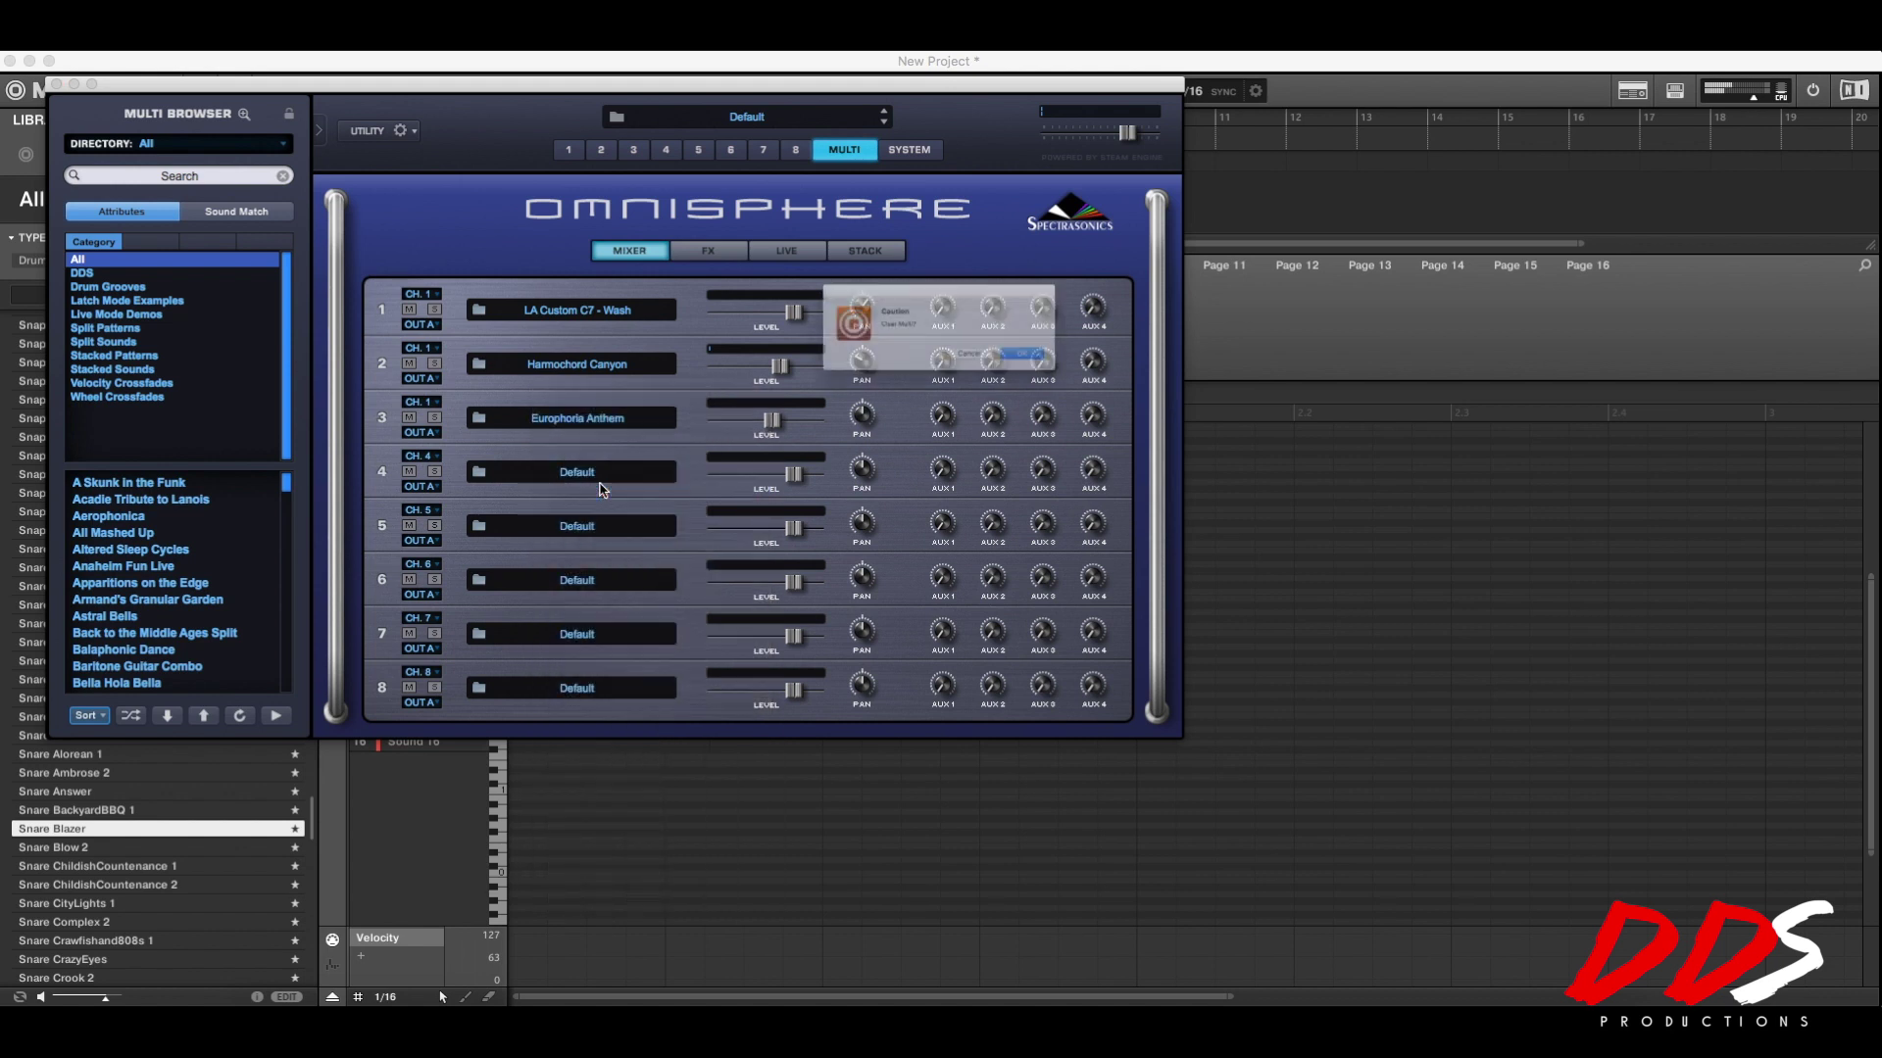
{"action": "left_click", "coordinate": [992, 379]}
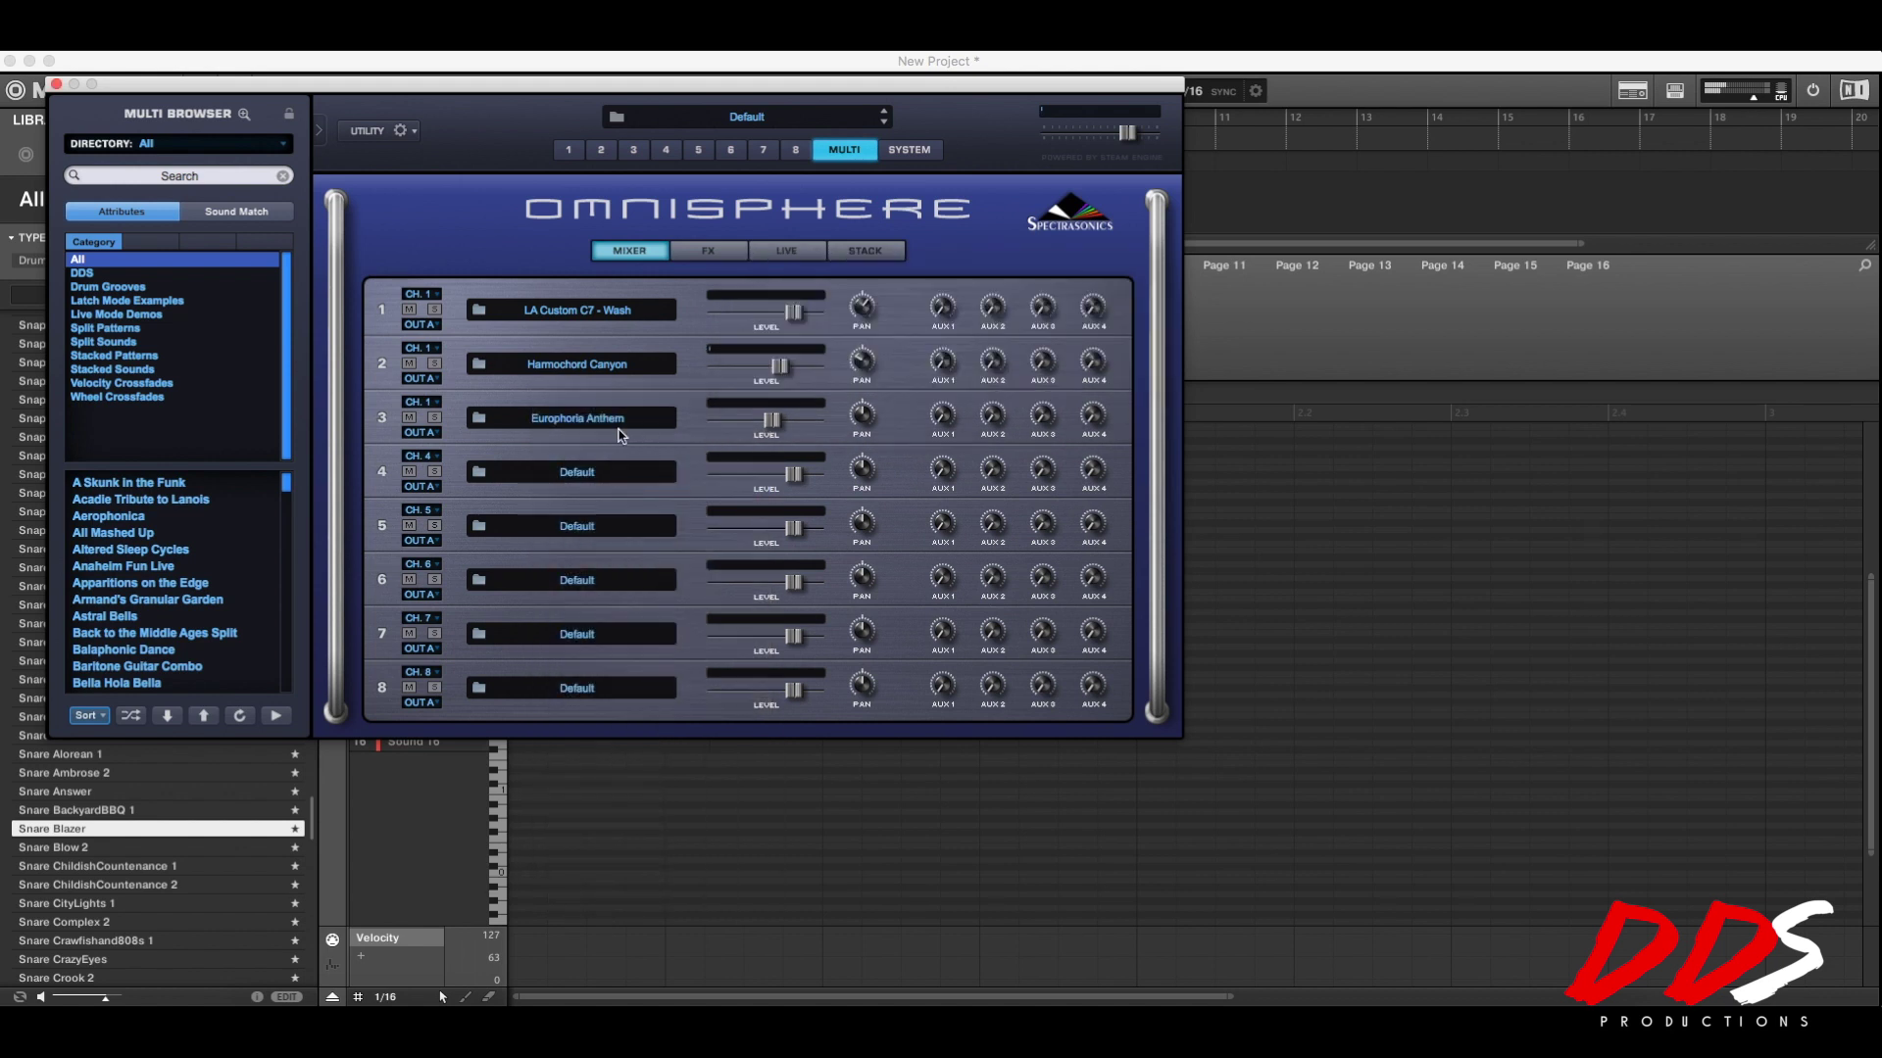
{"action": "right_click", "coordinate": [620, 429]}
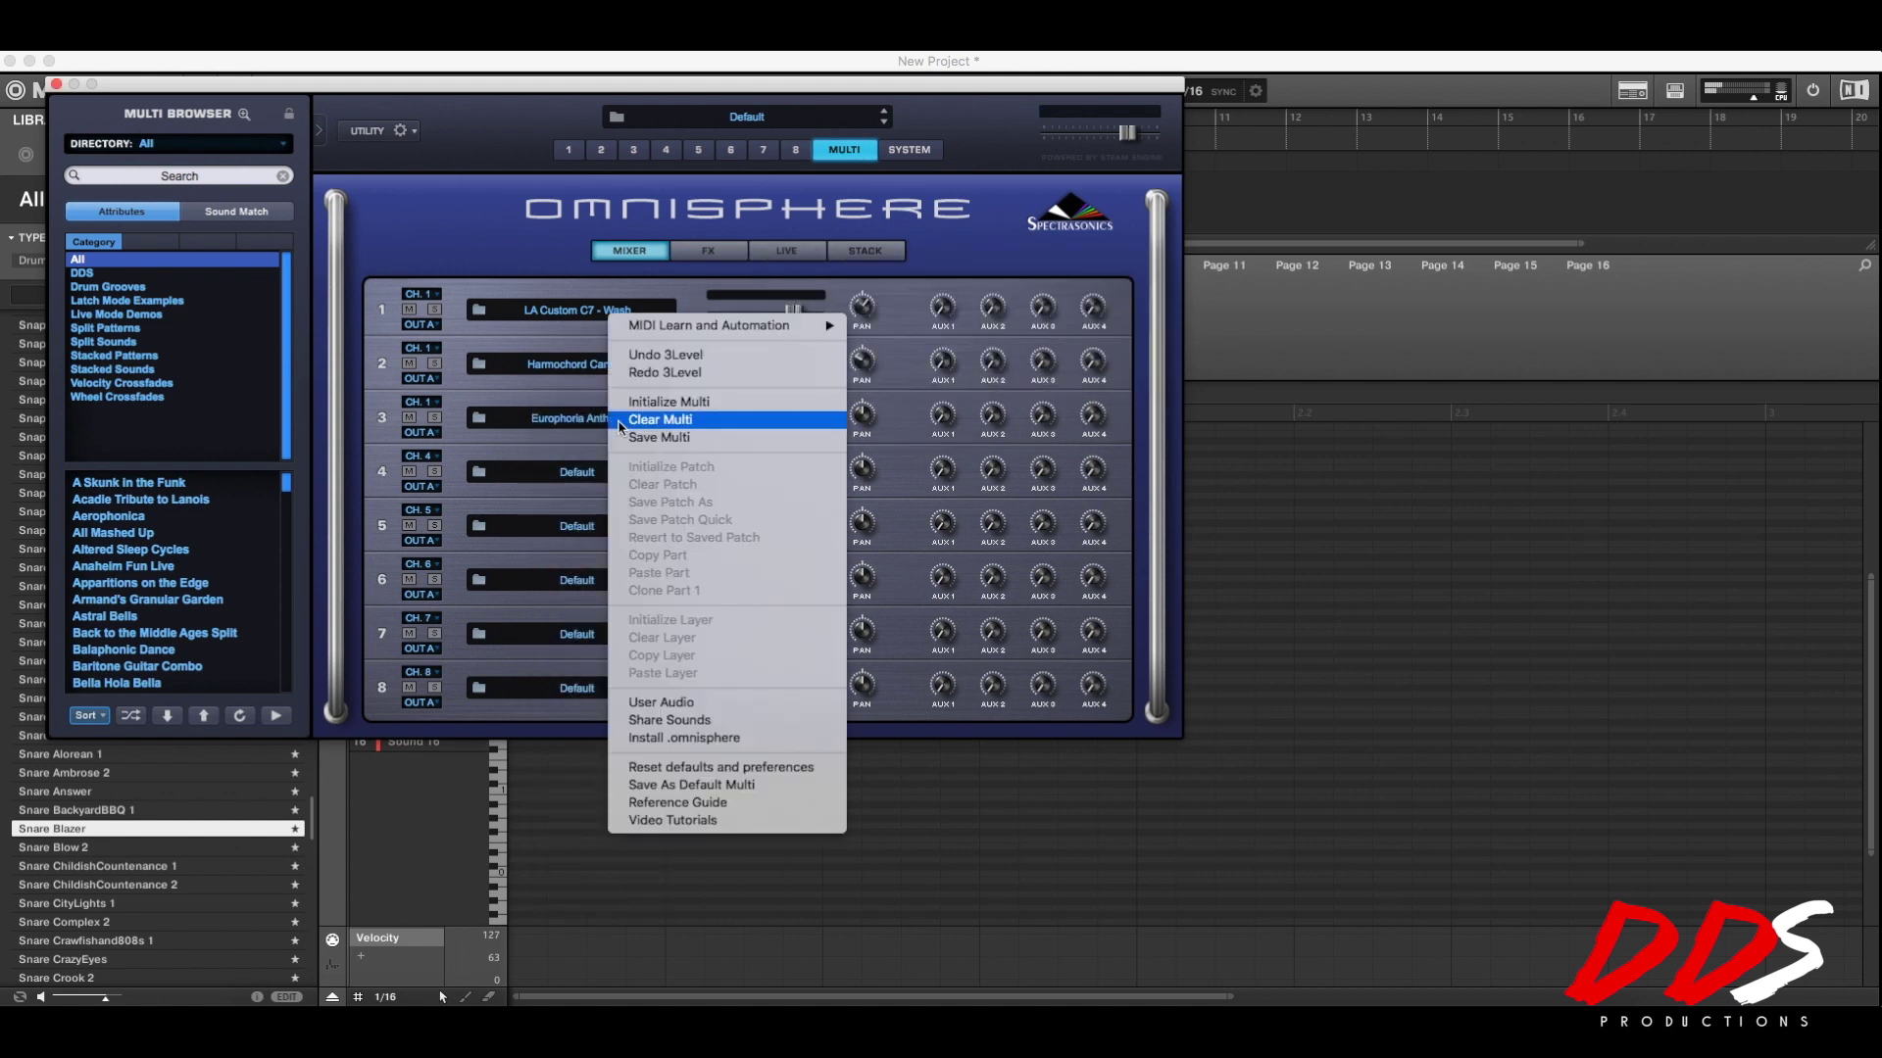
{"action": "left_click", "coordinate": [701, 770]}
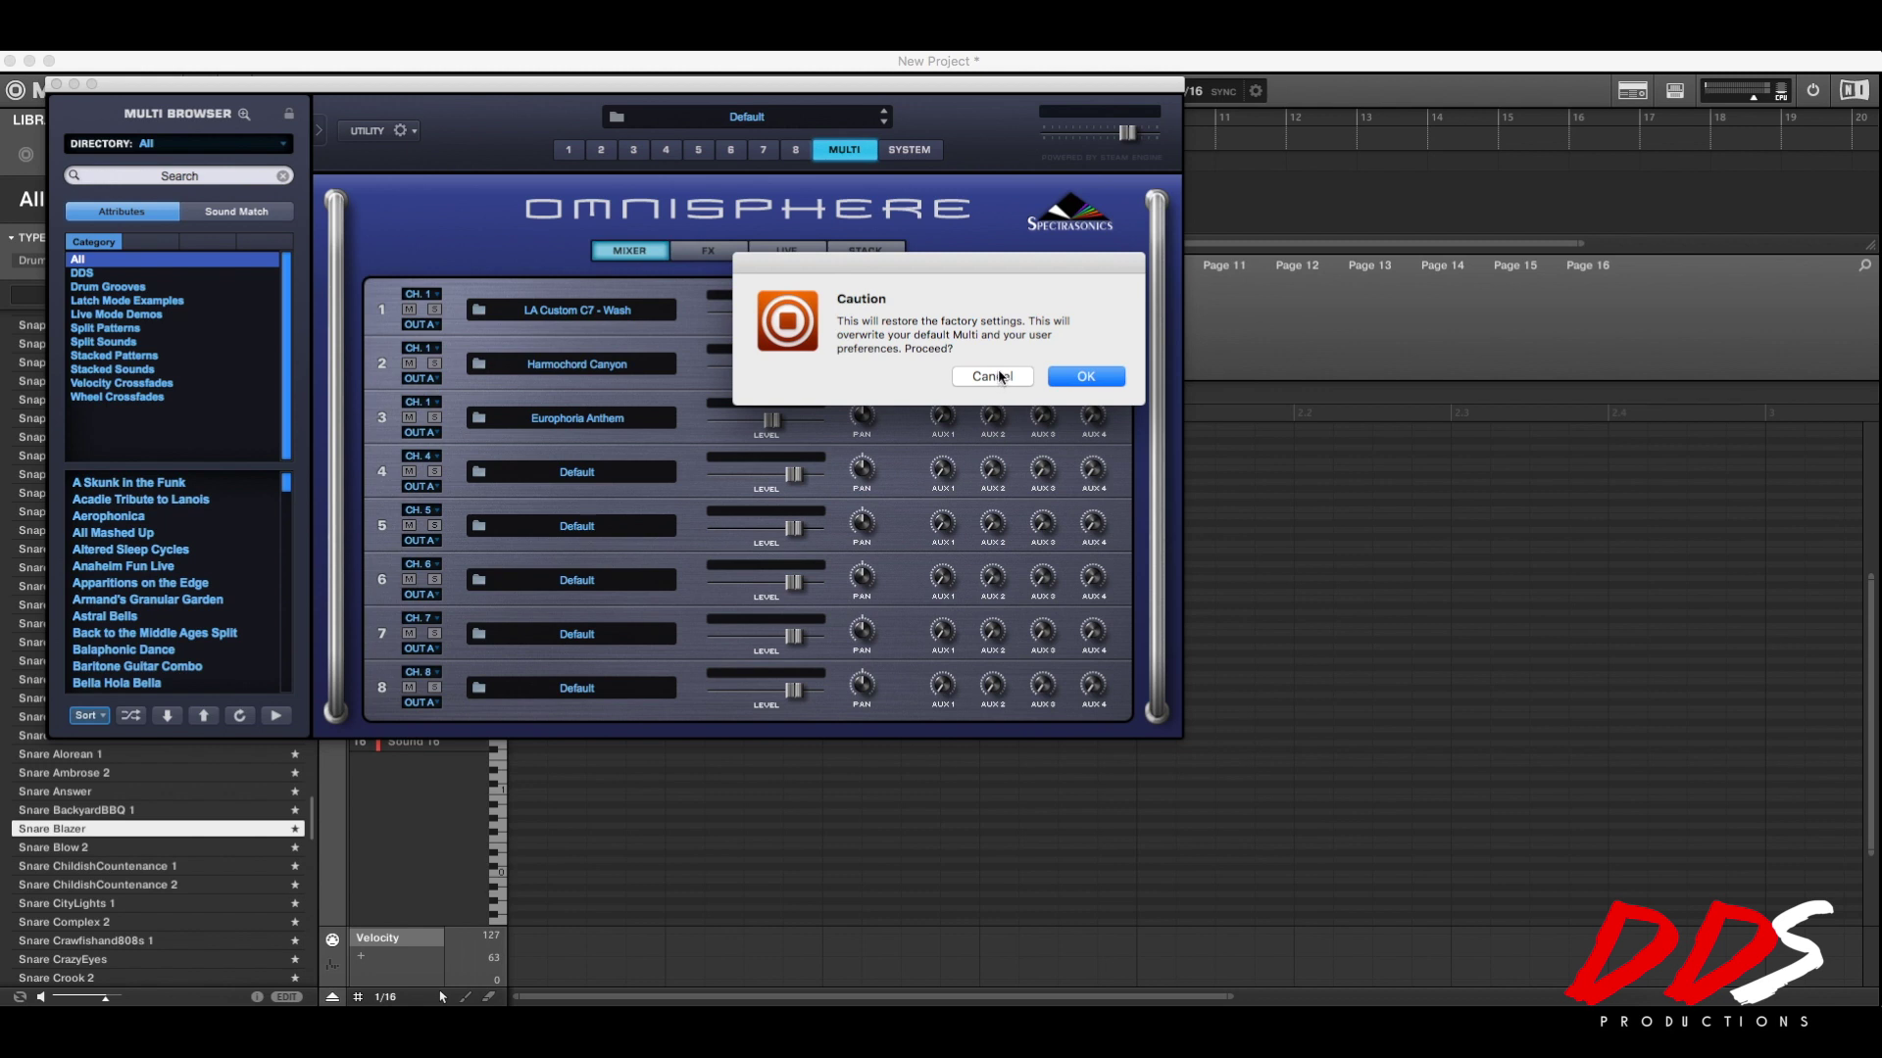
{"action": "left_click", "coordinate": [992, 378]}
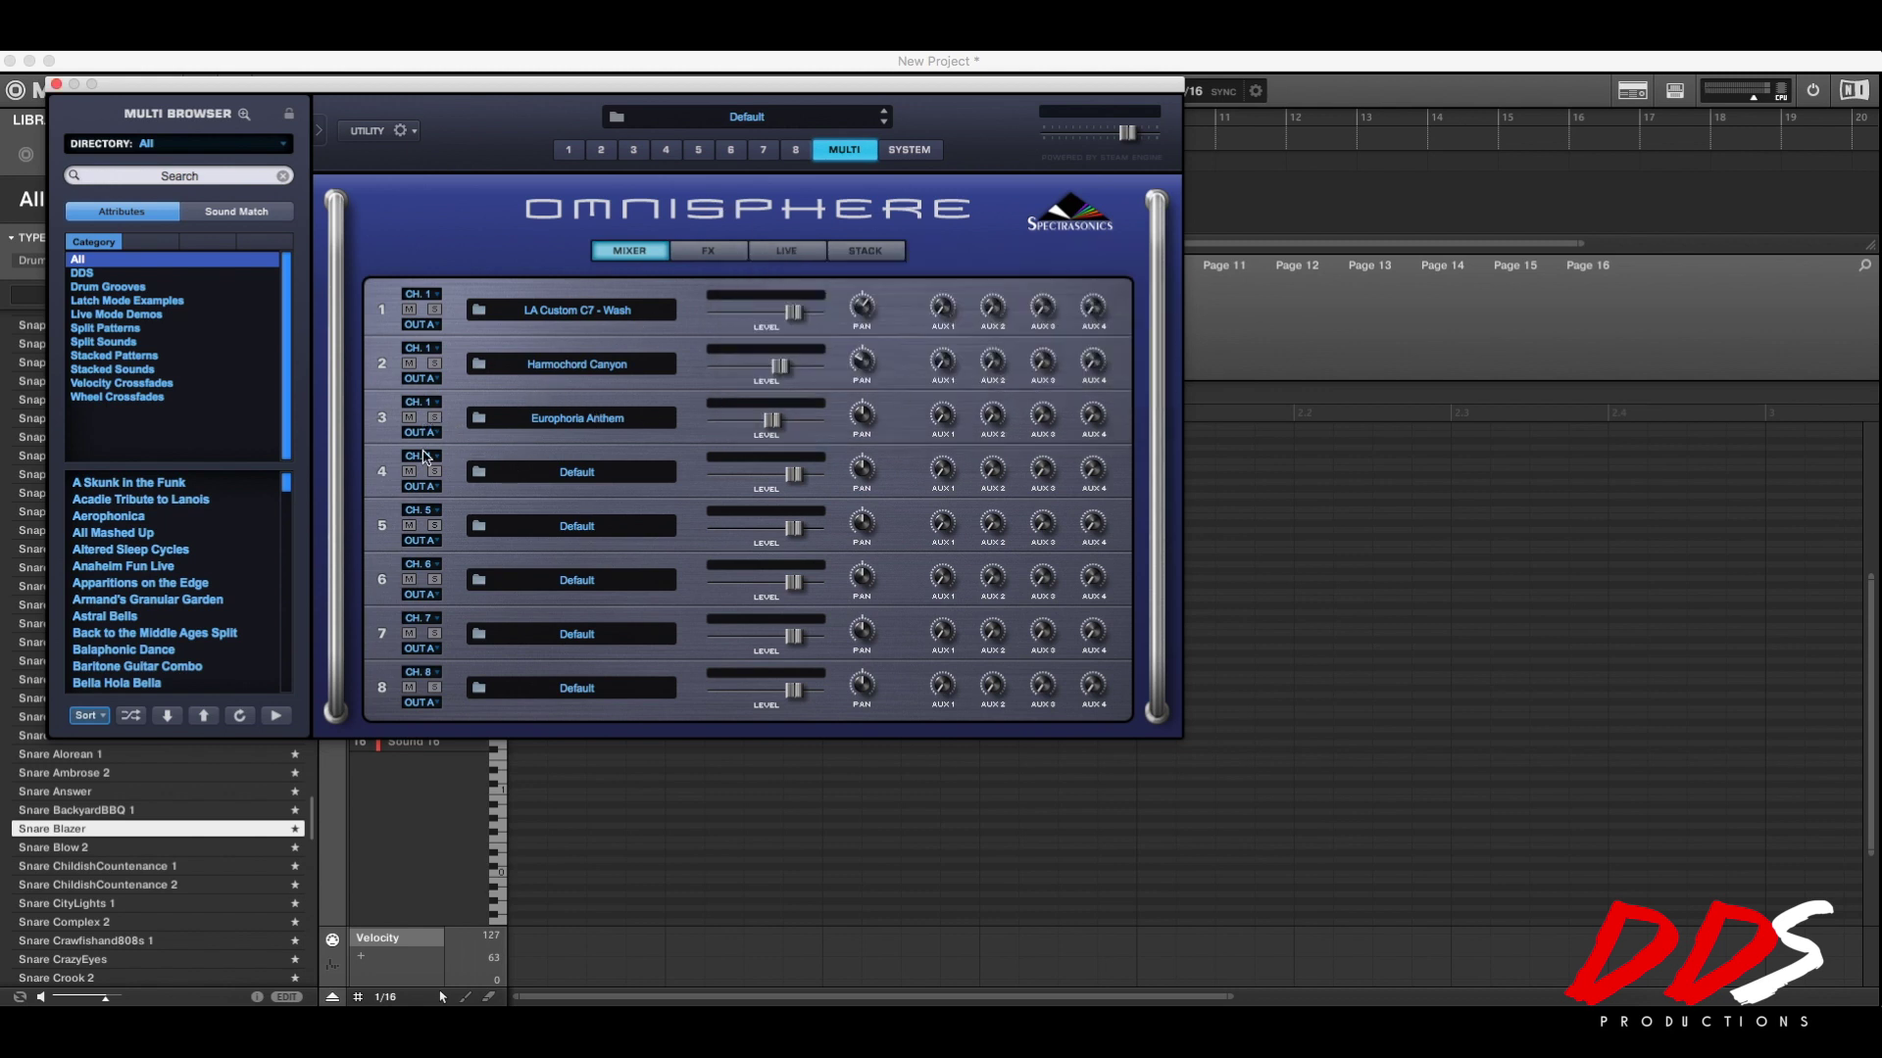
Mute part 3 and start saving the multi into the user DDS category folder, then cancel the save.
{"action": "left_click", "coordinate": [410, 420]}
{"action": "left_click", "coordinate": [402, 130]}
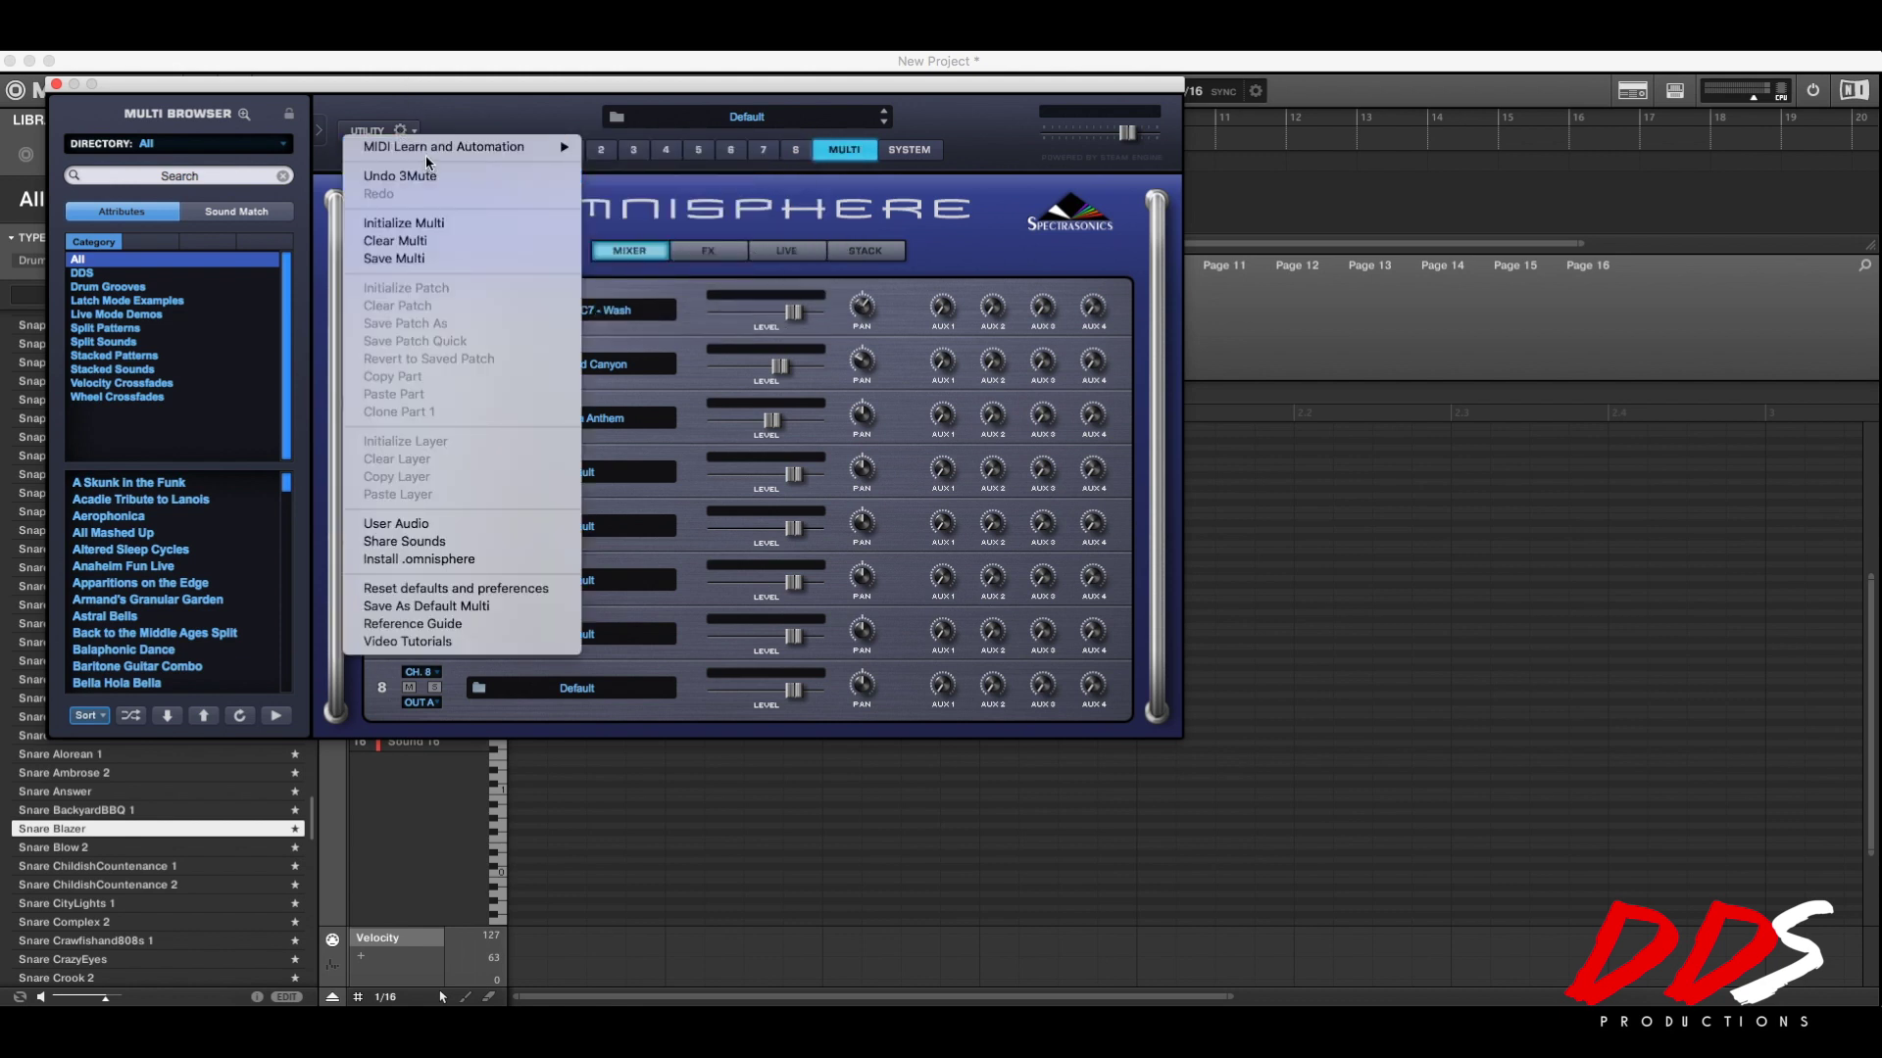
{"action": "left_click", "coordinate": [433, 257]}
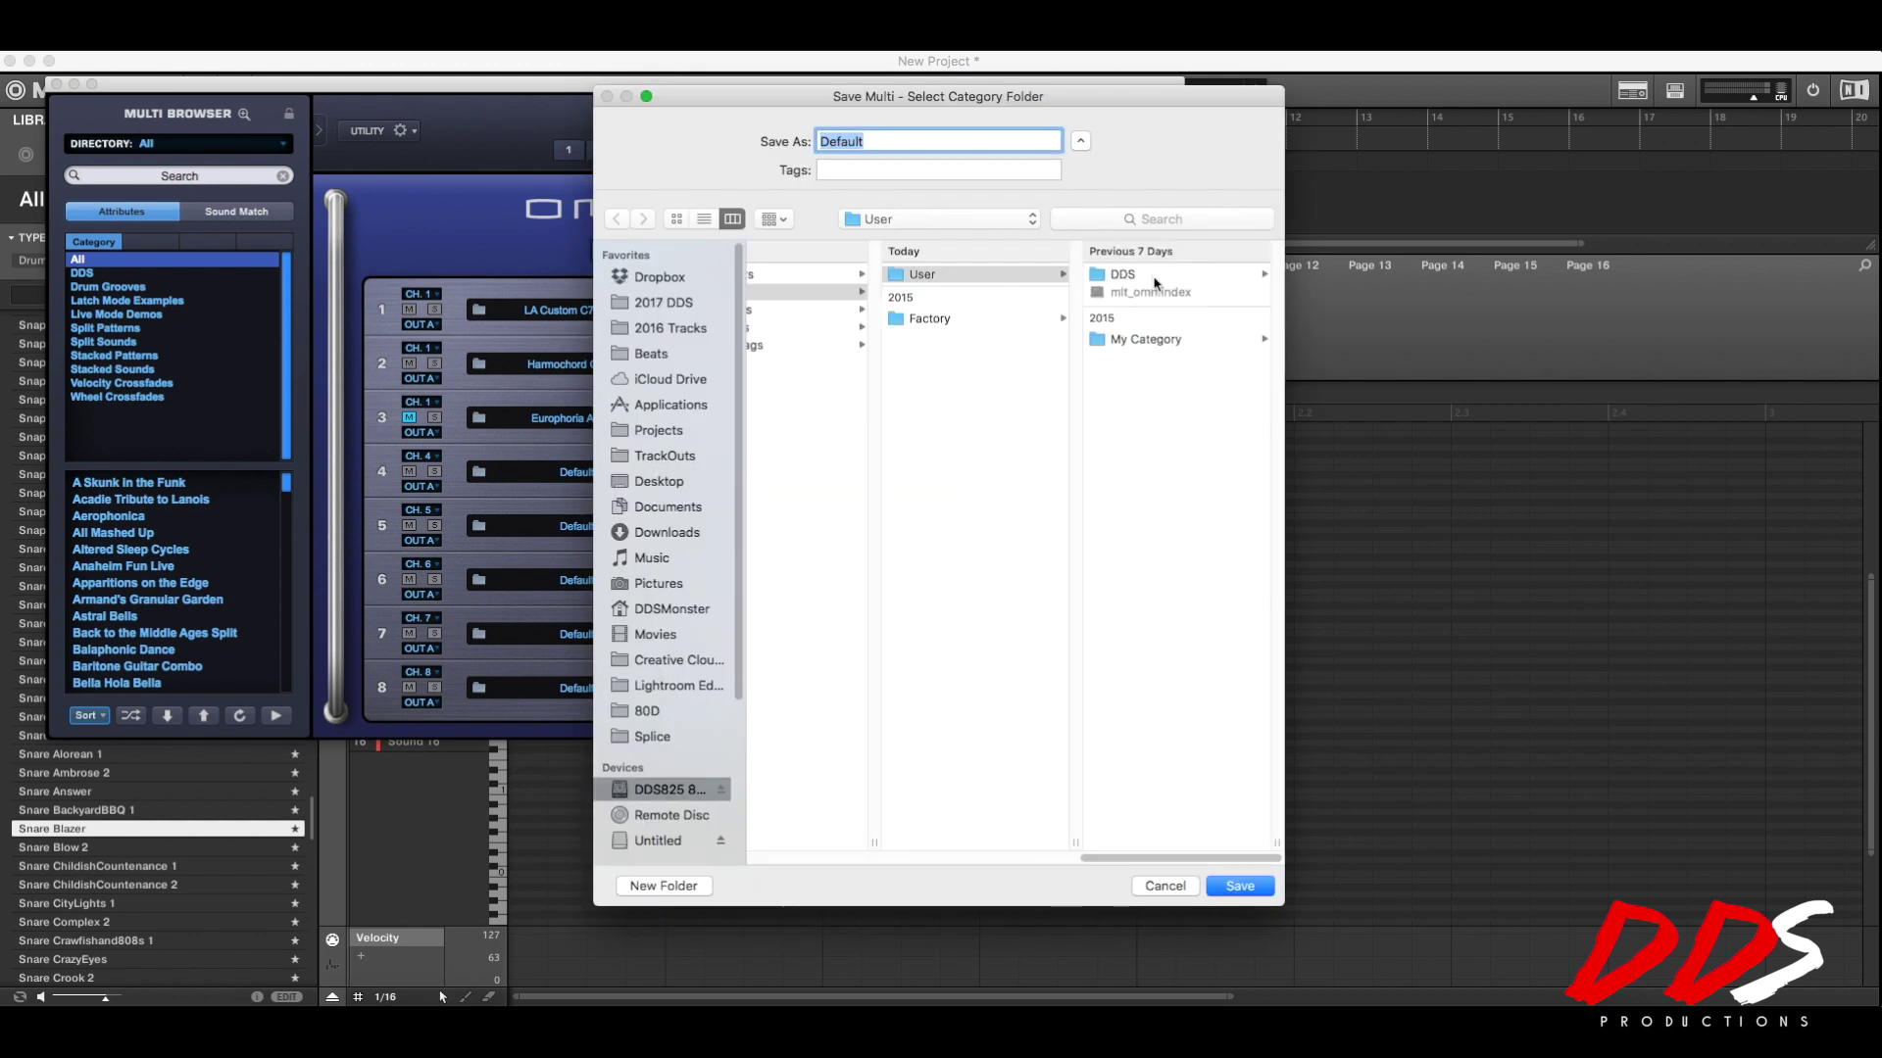
{"action": "left_click", "coordinate": [1152, 277]}
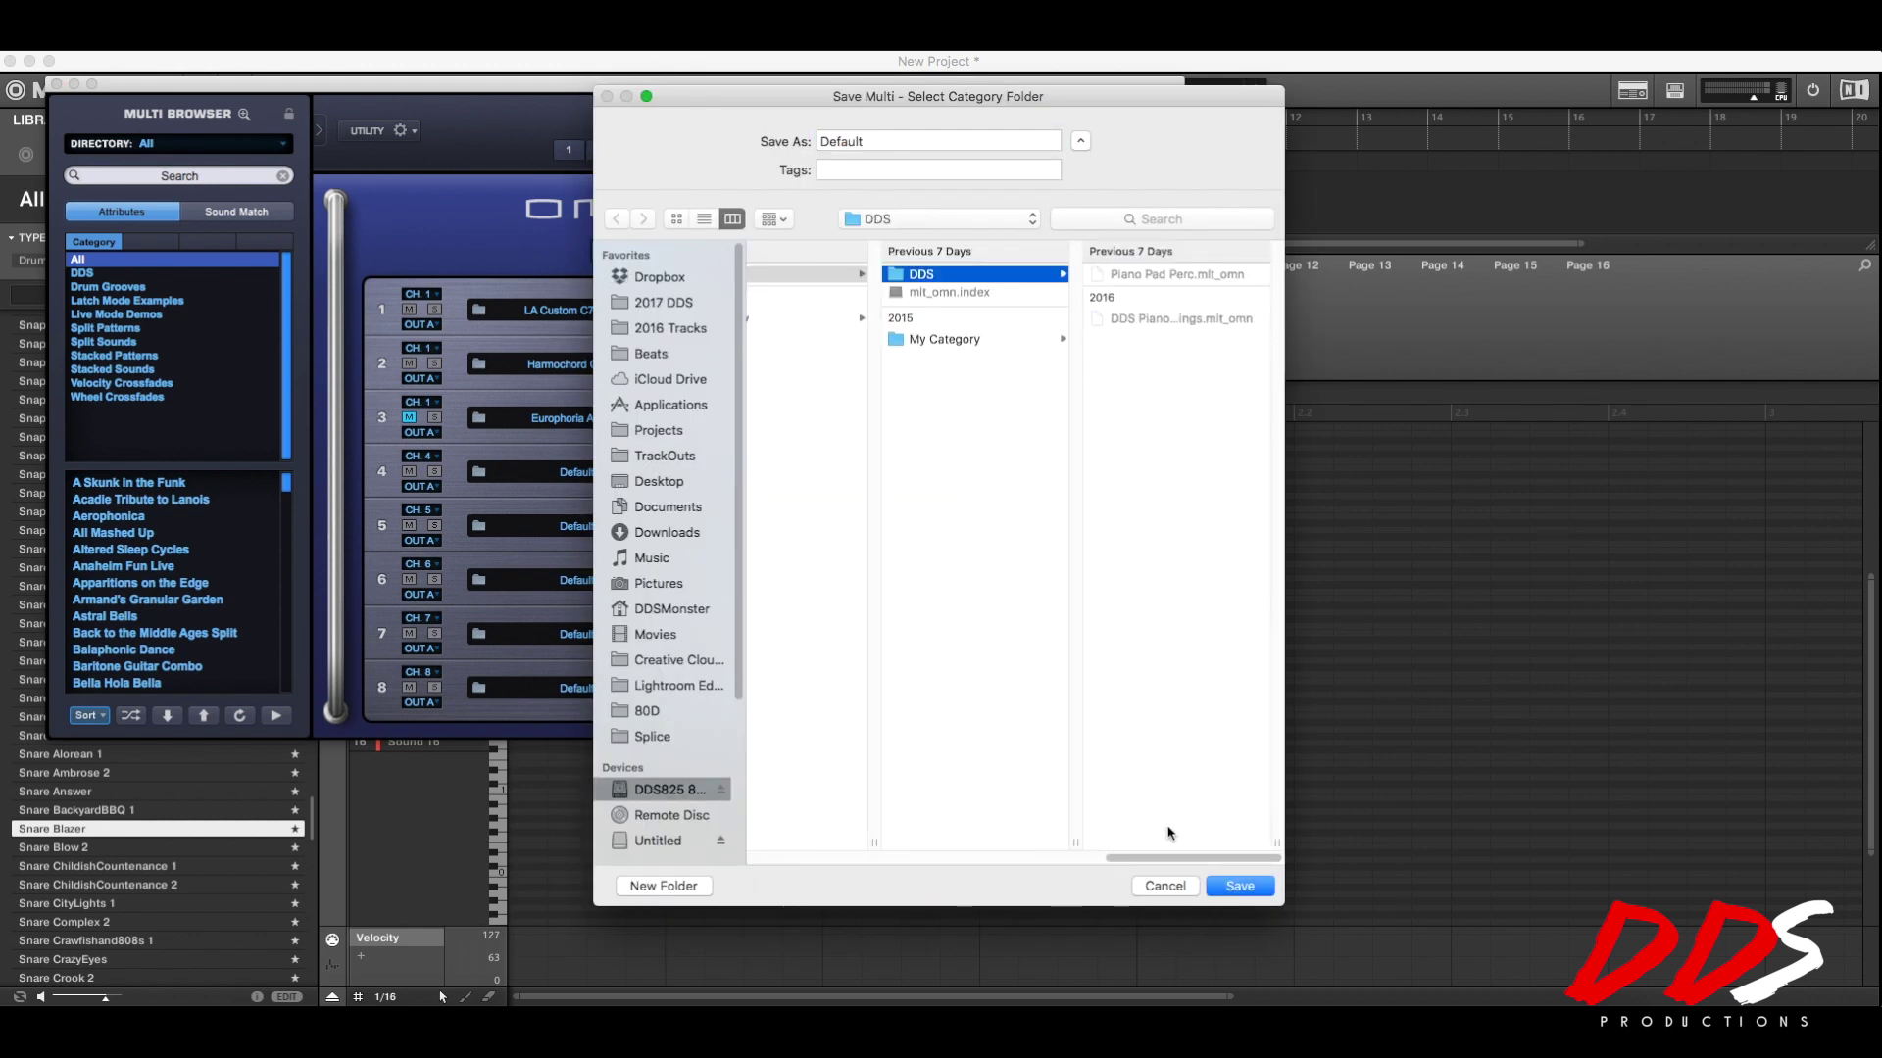
{"action": "left_click", "coordinate": [1167, 886]}
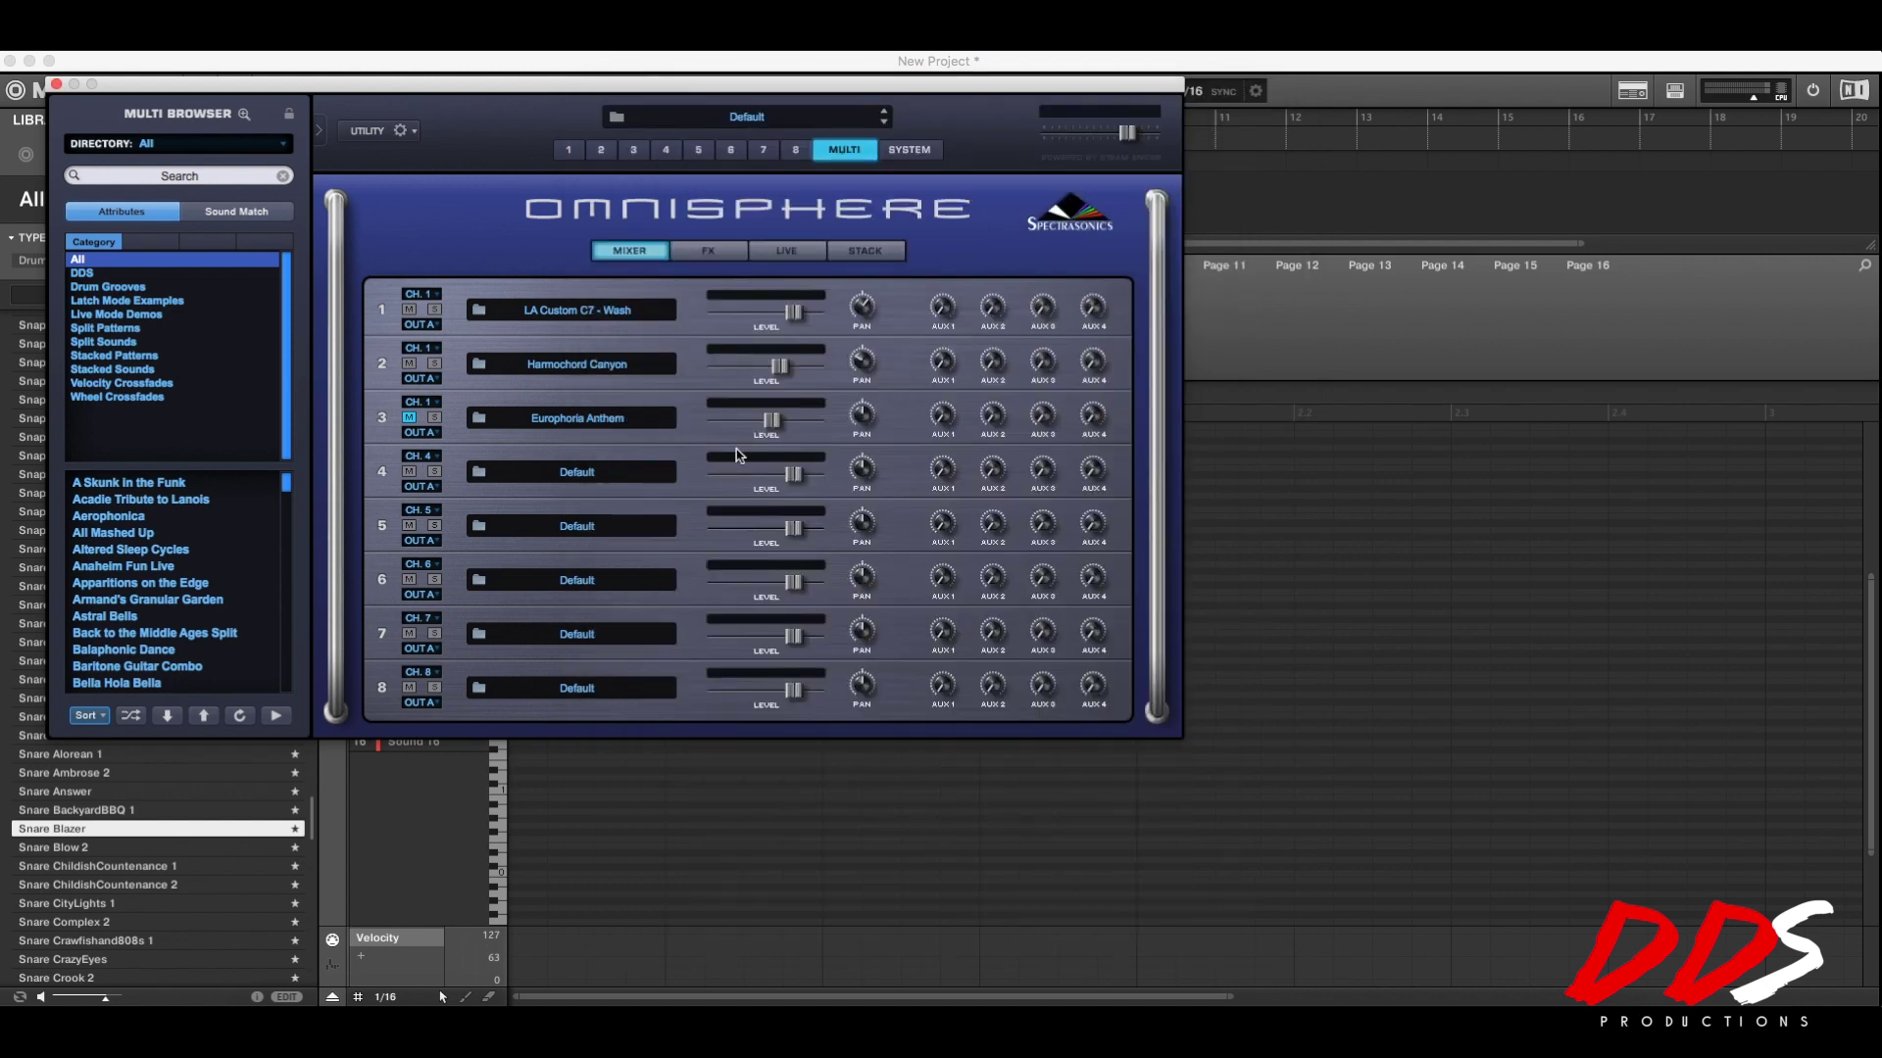
Load the DDS Piano Strings multi from the DDS category, discarding the current multi, and replace it with Piano Pad Perc.
{"action": "left_click", "coordinate": [363, 129]}
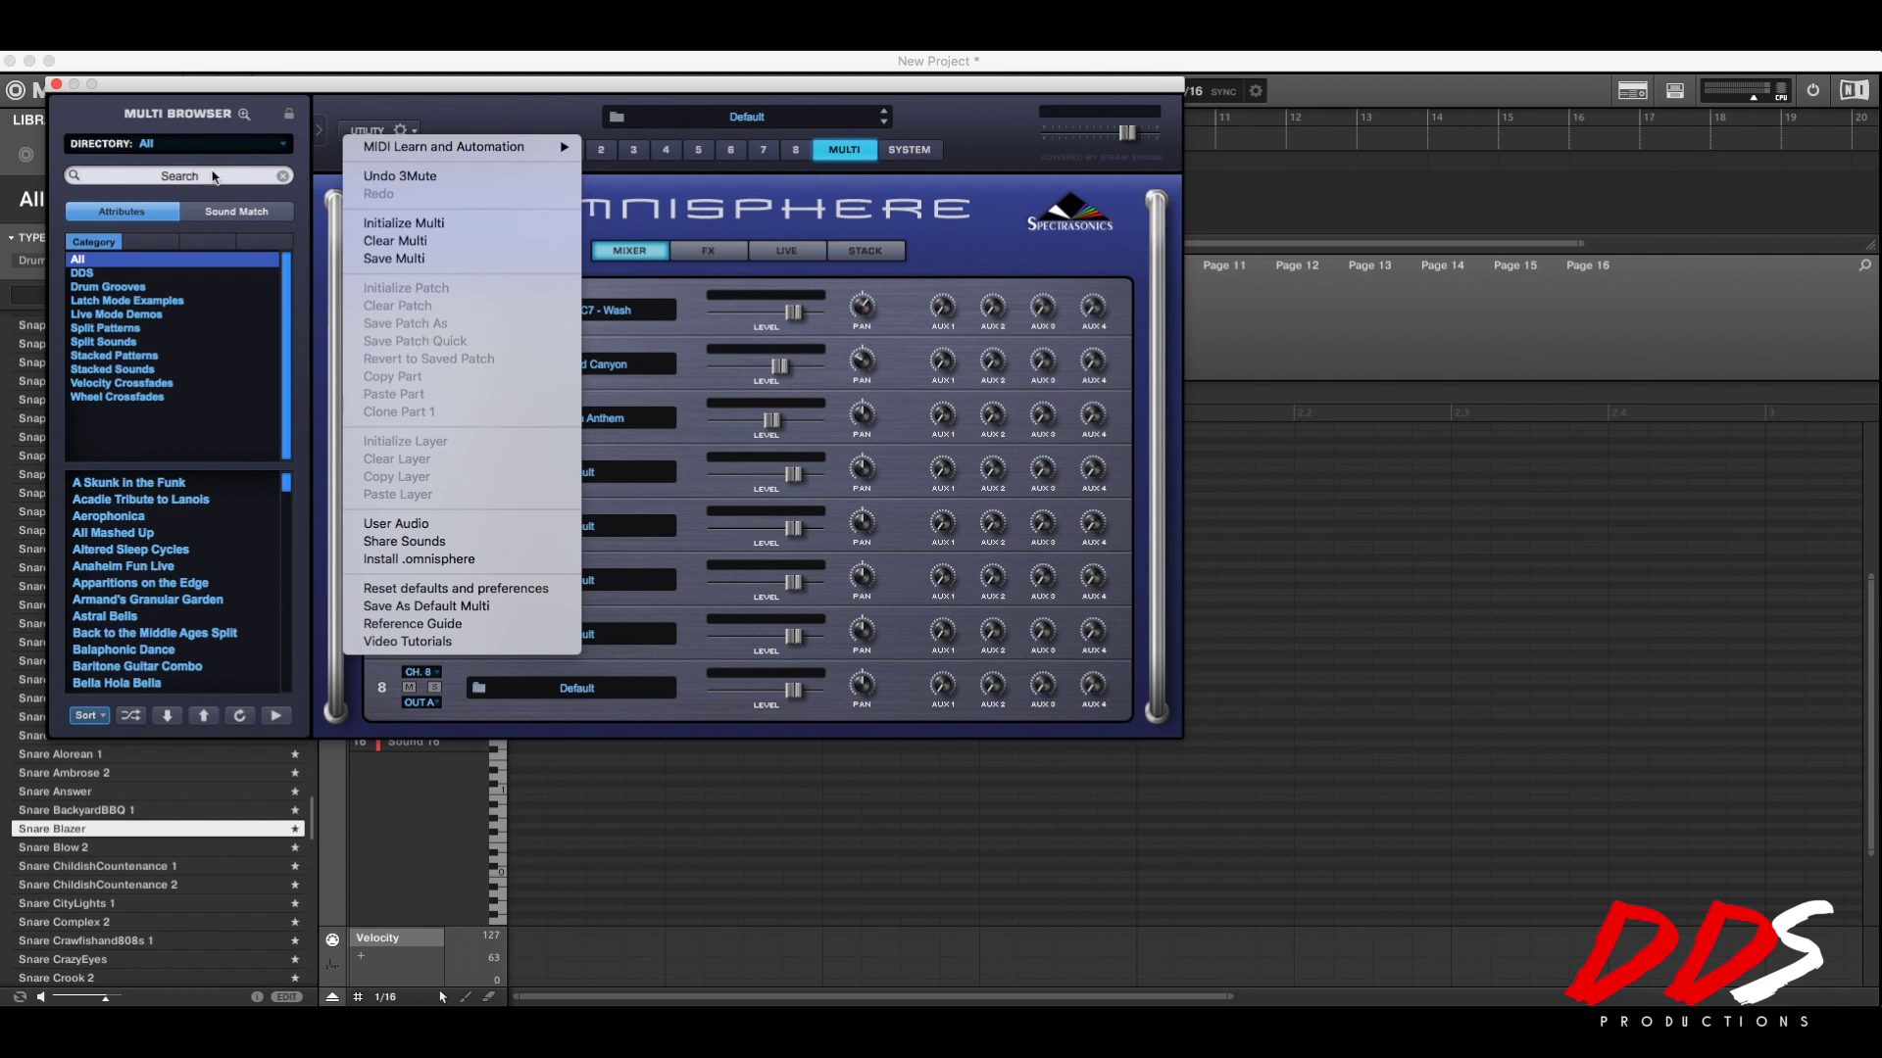
{"action": "left_click", "coordinate": [223, 110]}
{"action": "left_click", "coordinate": [149, 277]}
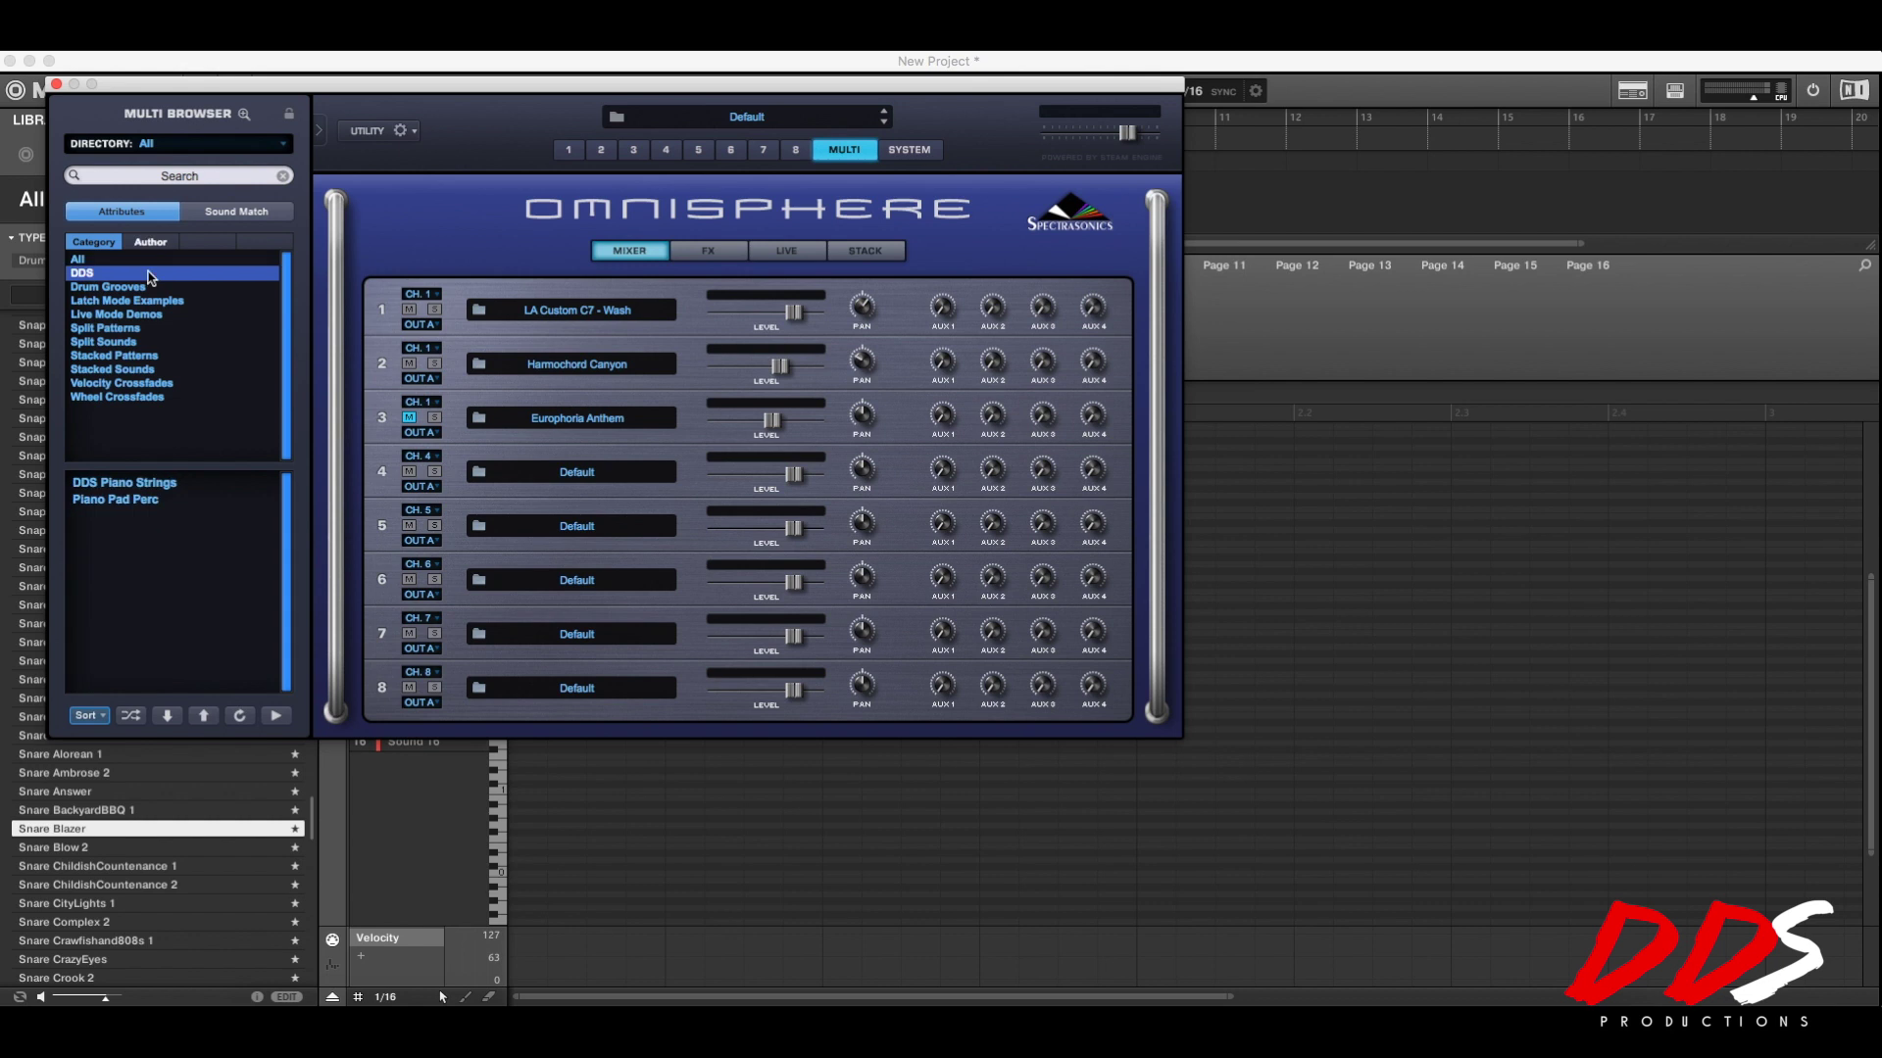
{"action": "left_click", "coordinate": [147, 485]}
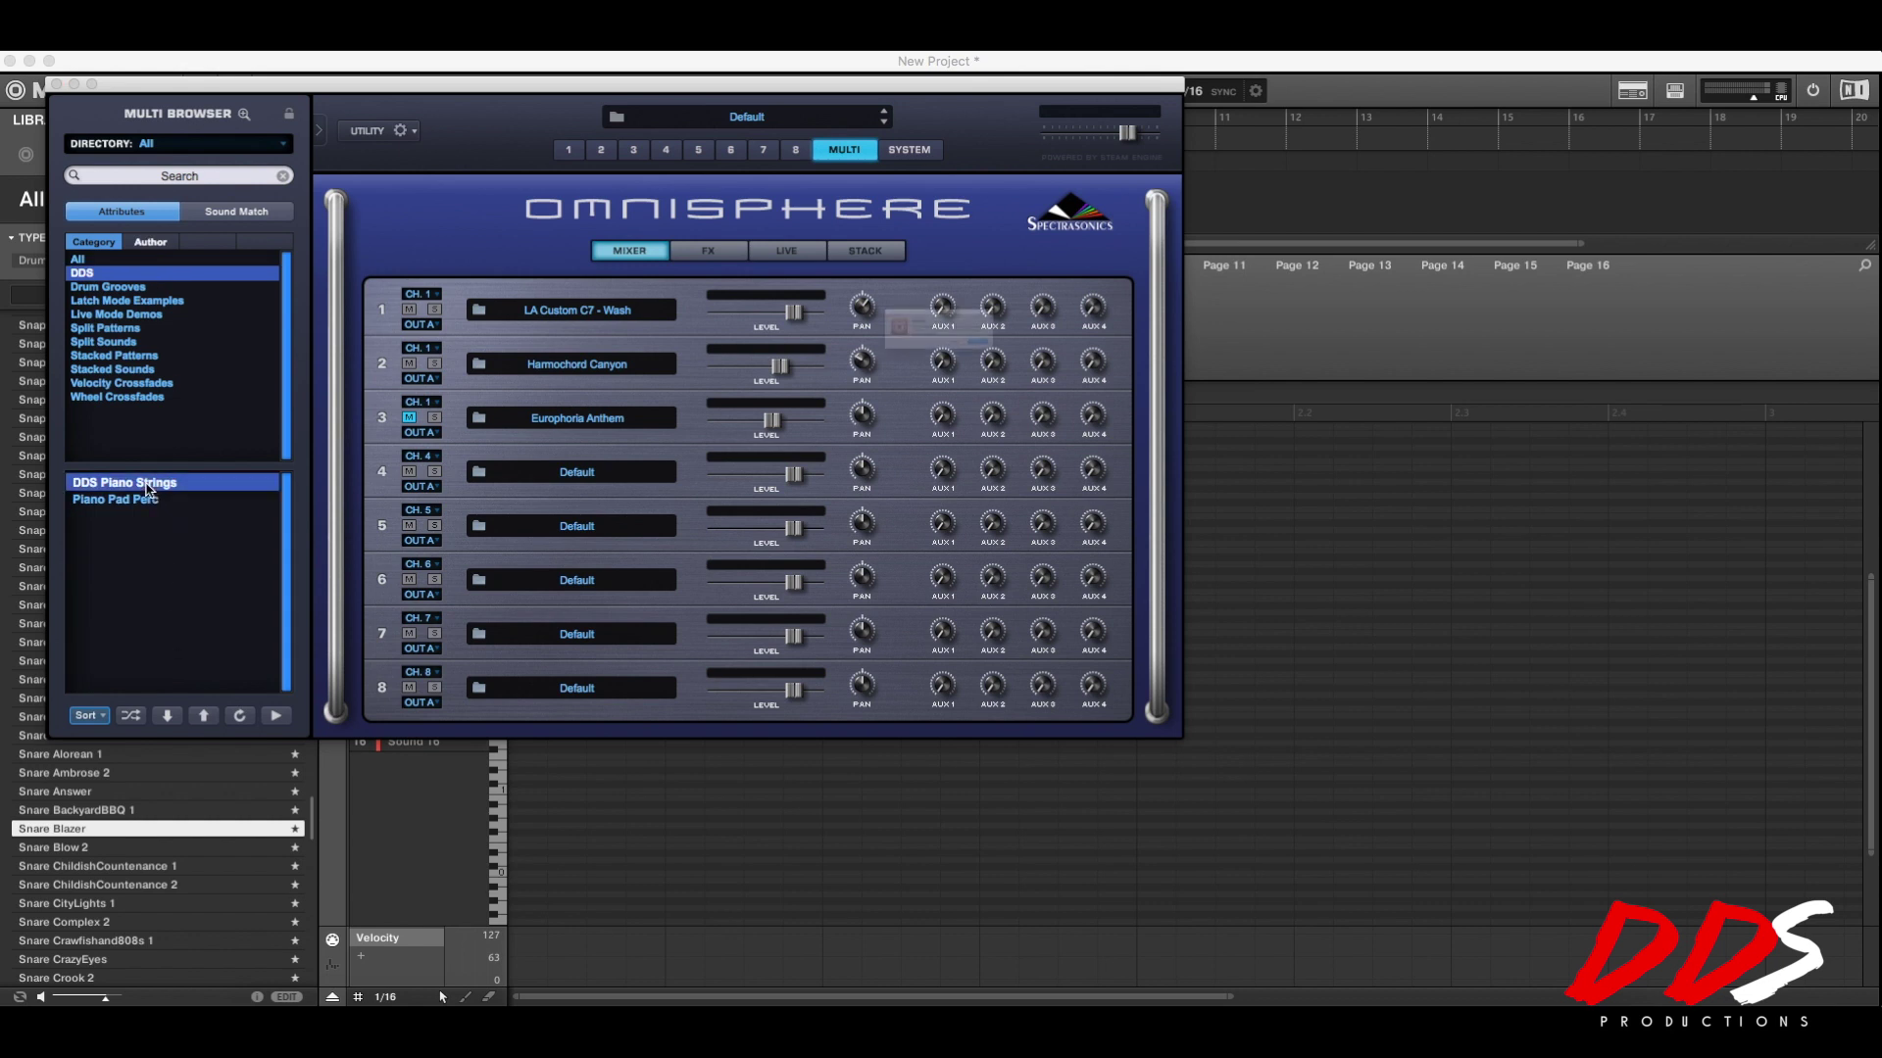
{"action": "left_click", "coordinate": [1076, 379]}
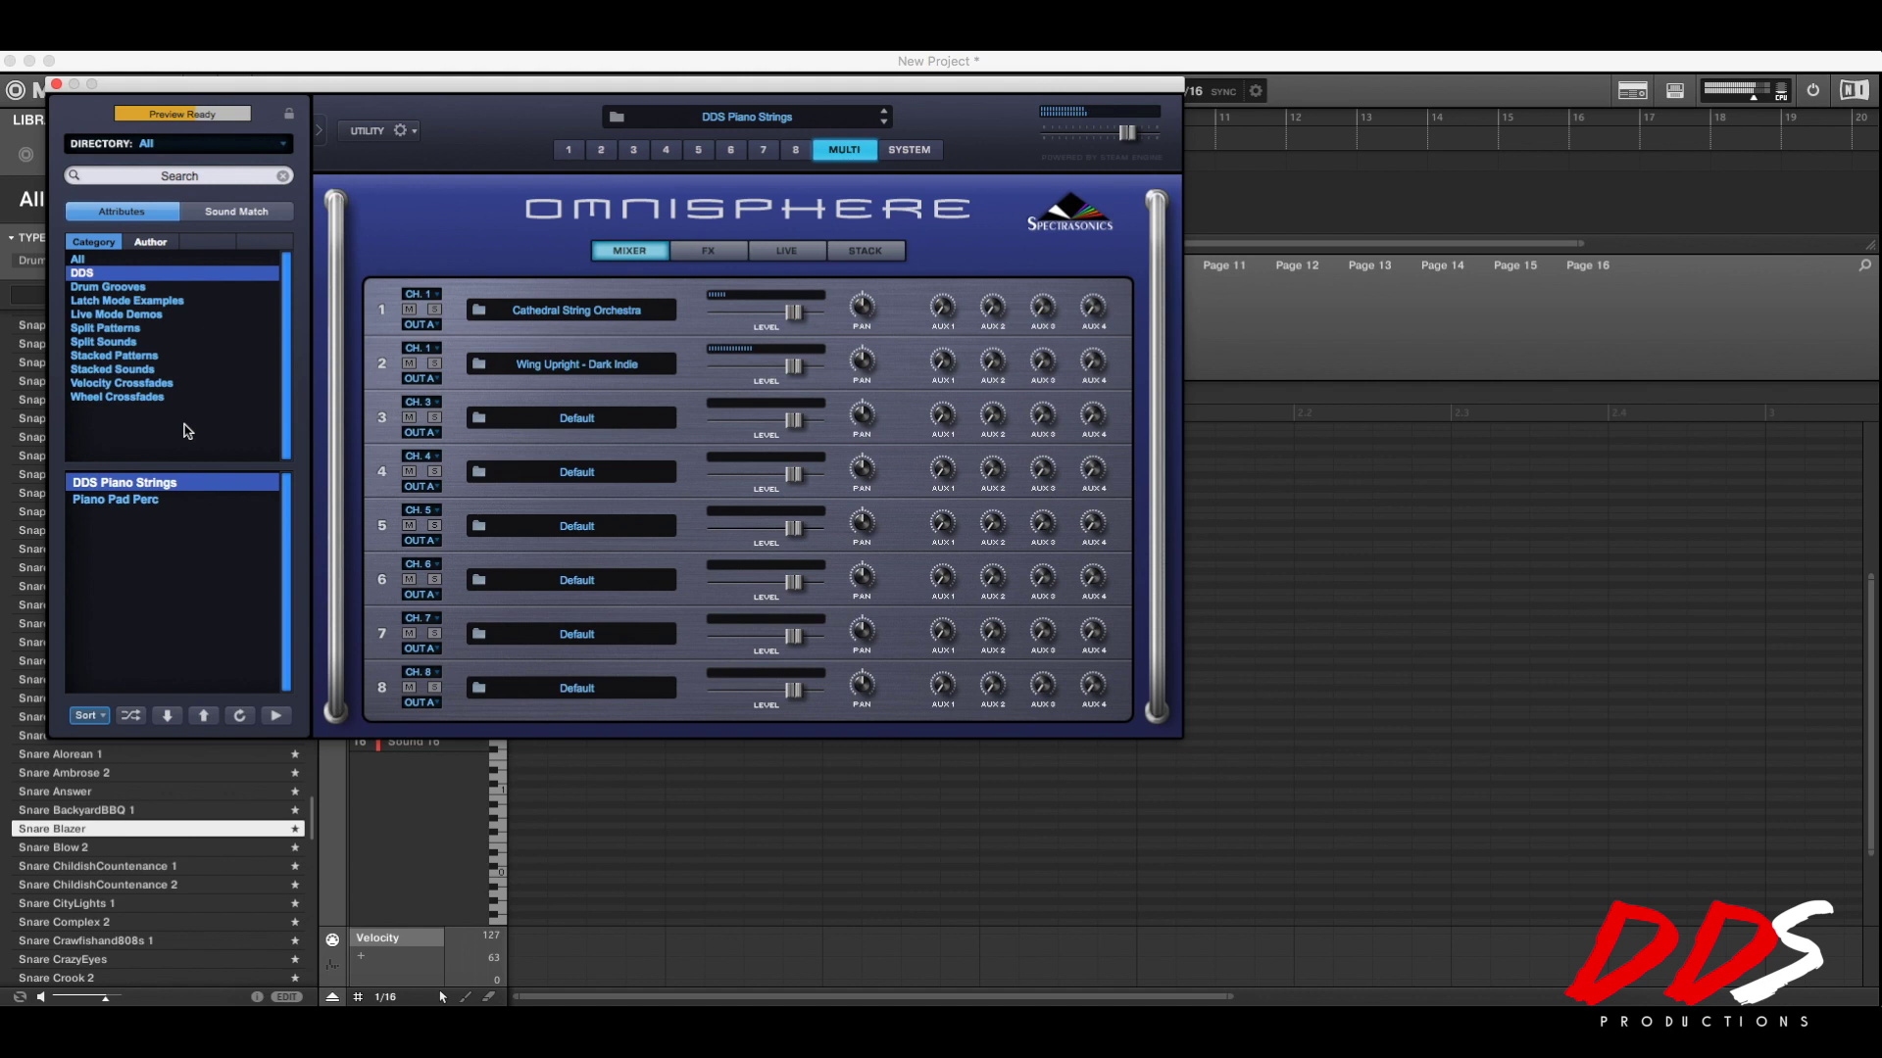
{"action": "left_click", "coordinate": [190, 502]}
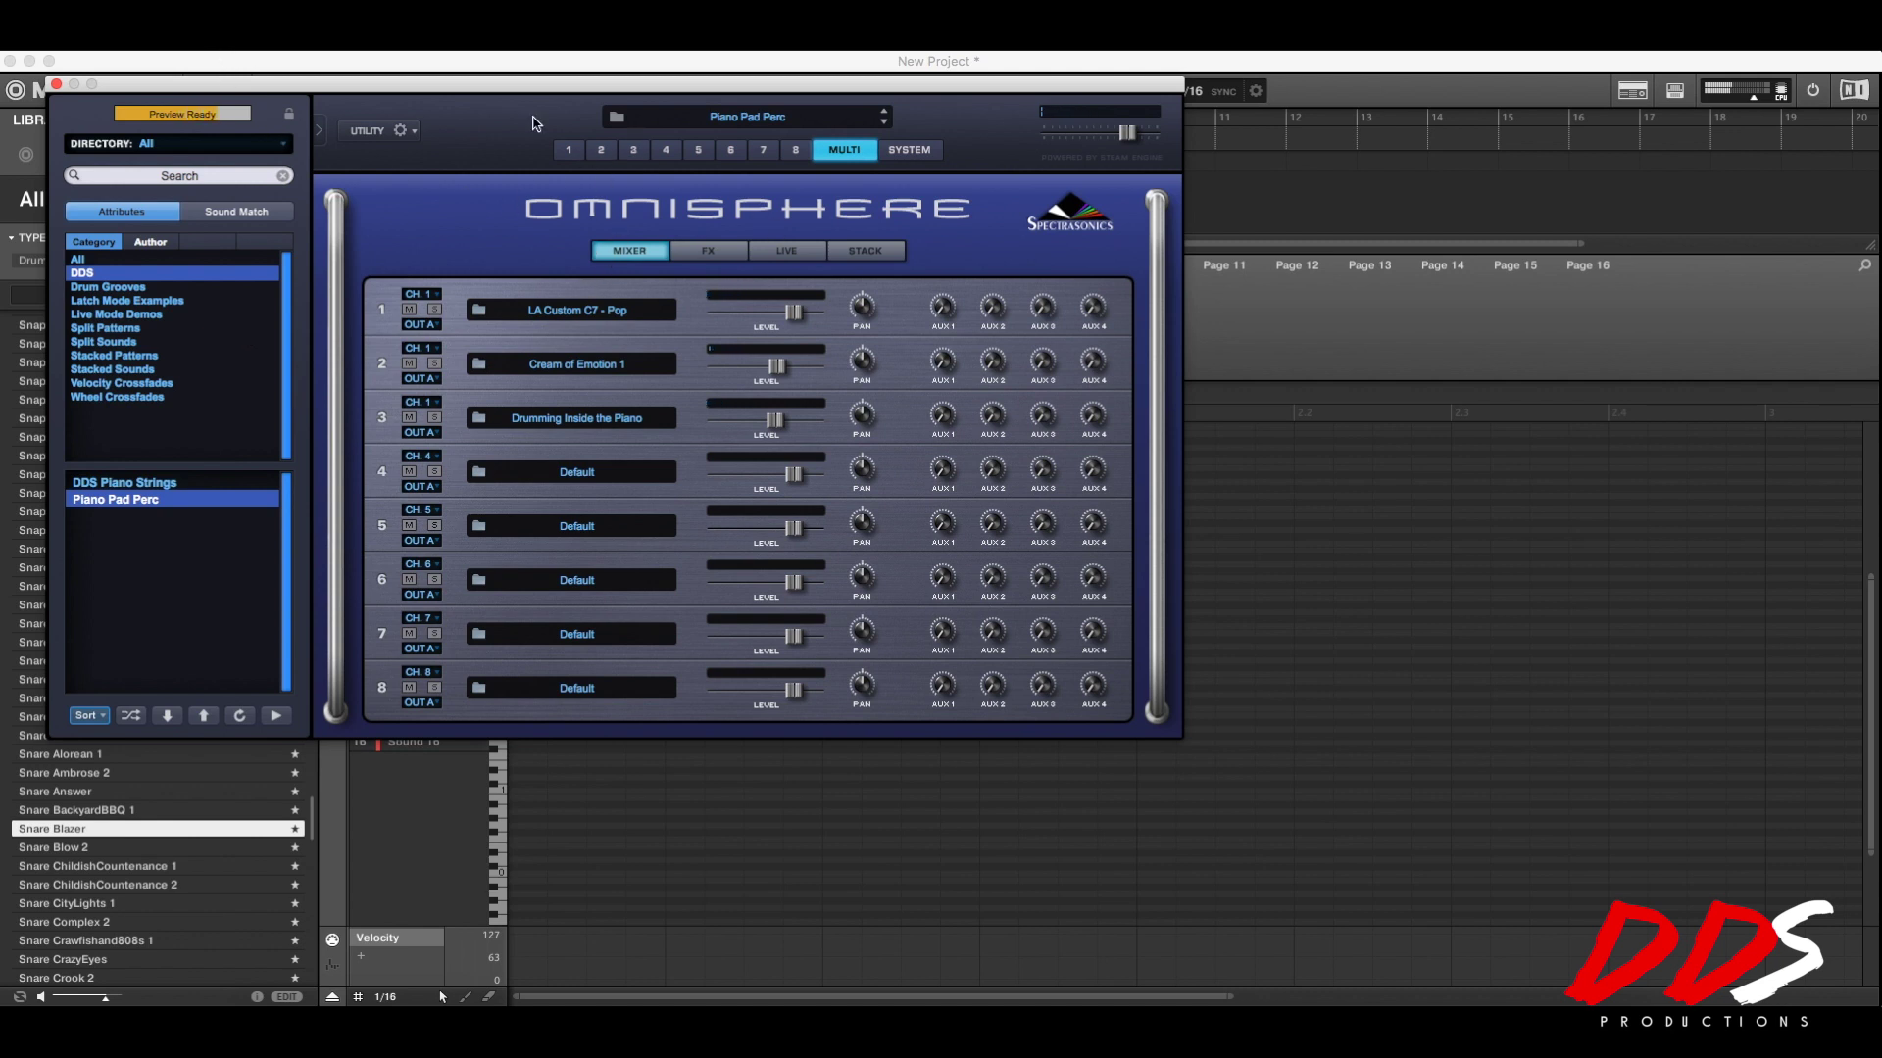
View the individual patches of parts 1, 2 and 3 in the Piano Pad Perc multi.
{"action": "left_click", "coordinate": [568, 150]}
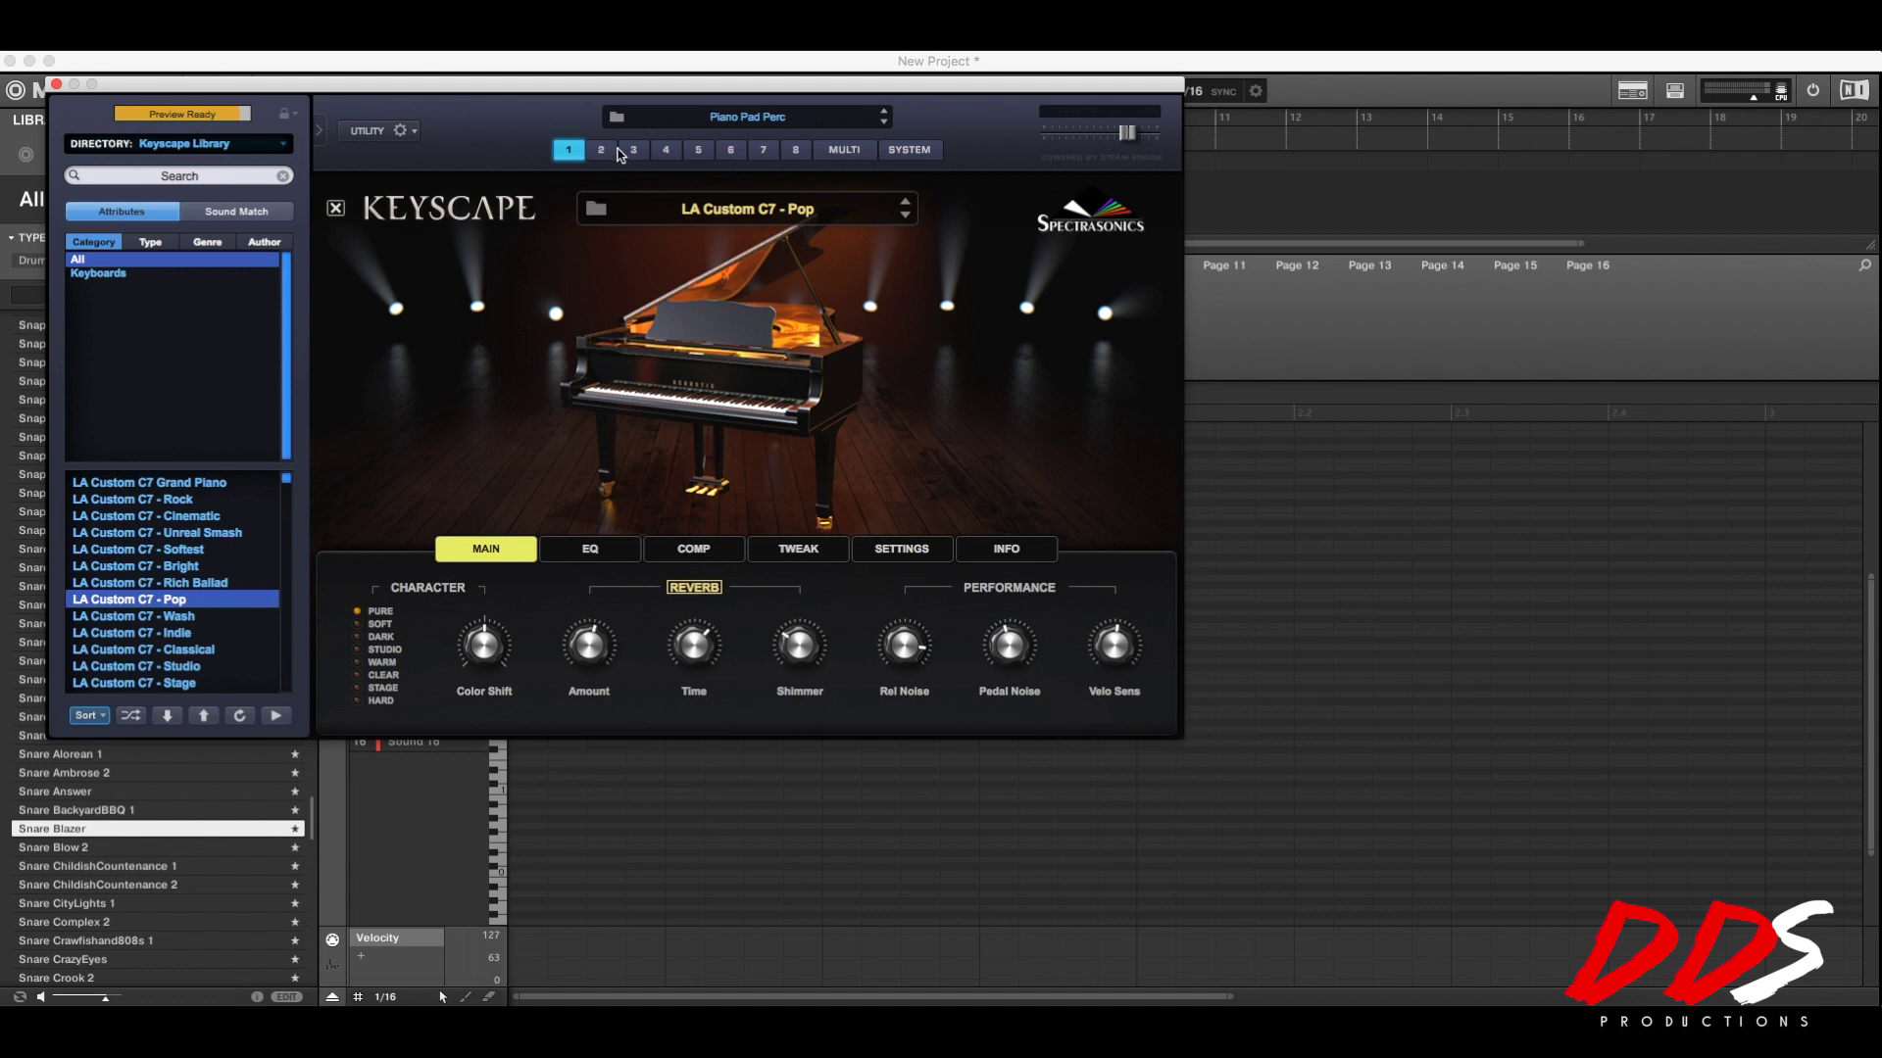
{"action": "left_click", "coordinate": [627, 152]}
{"action": "left_click", "coordinate": [603, 153]}
{"action": "left_click", "coordinate": [633, 149]}
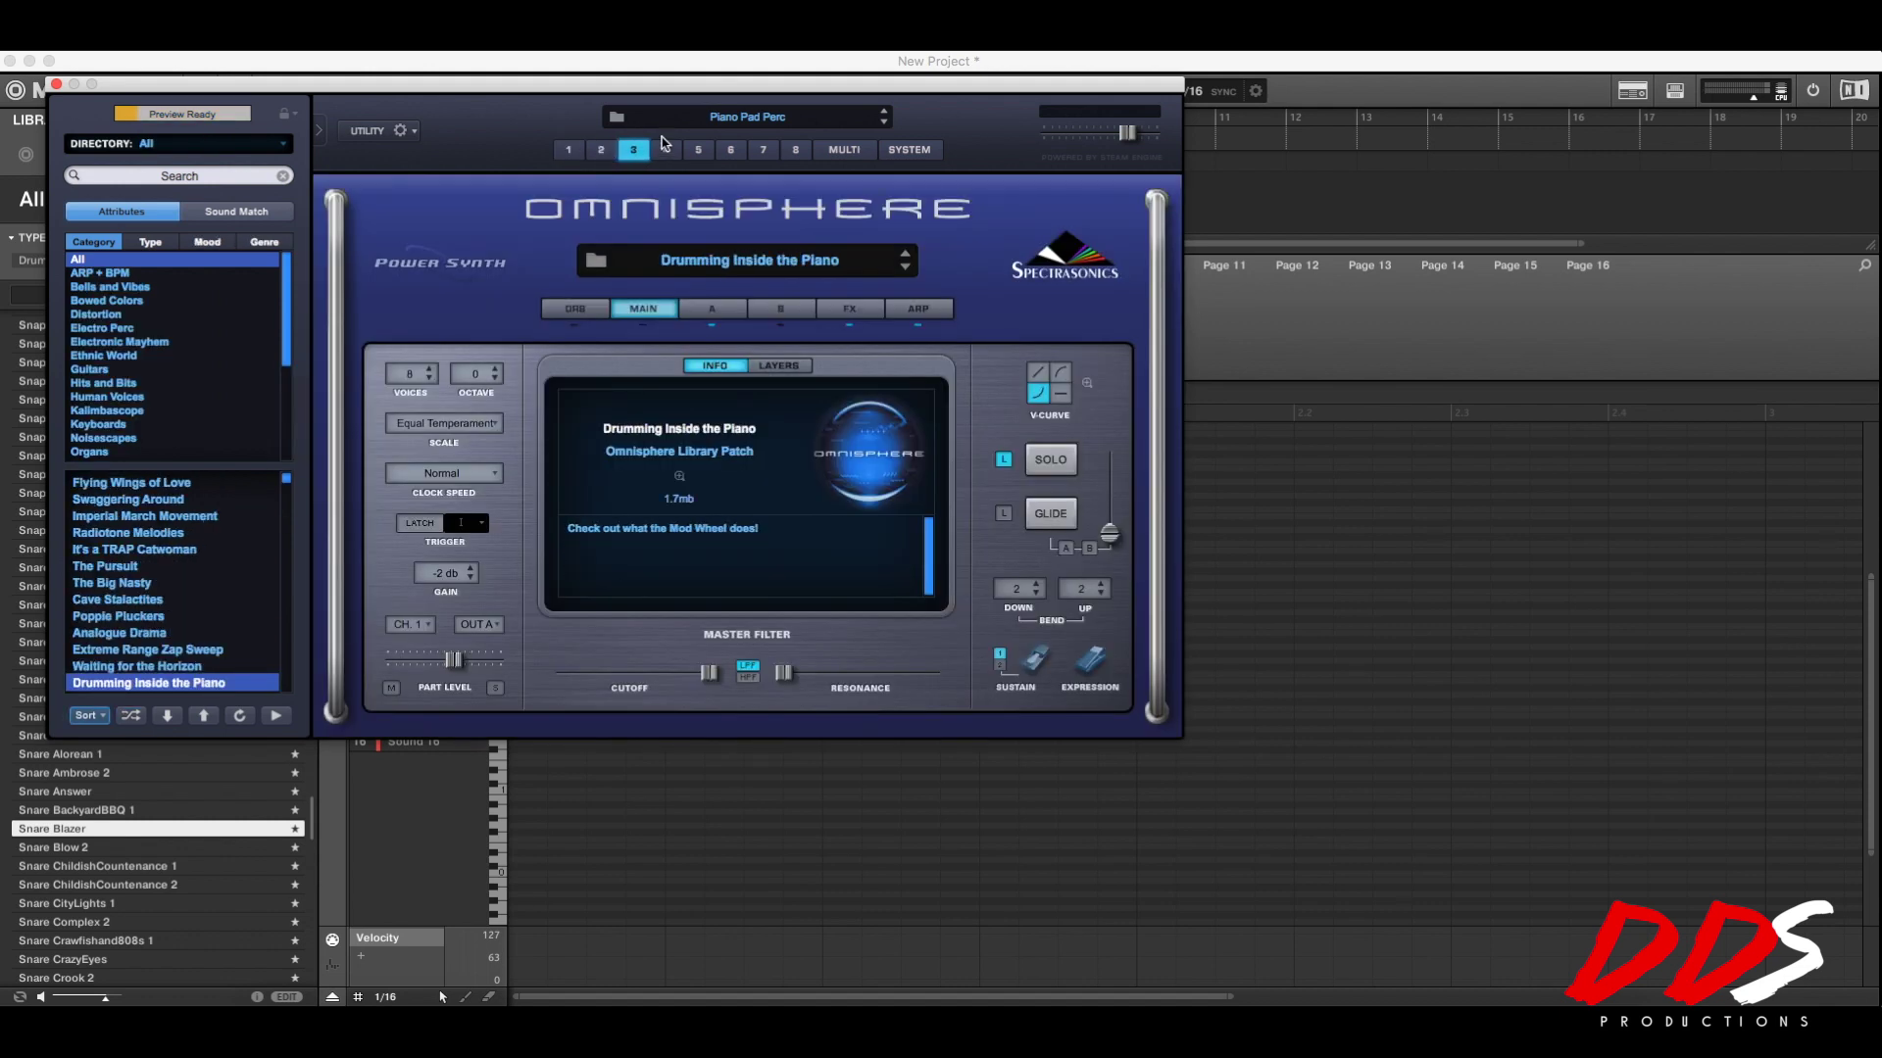
Examine part 3's layer A, Orb and main pages and return to the multi mixer.
{"action": "left_click", "coordinate": [726, 309]}
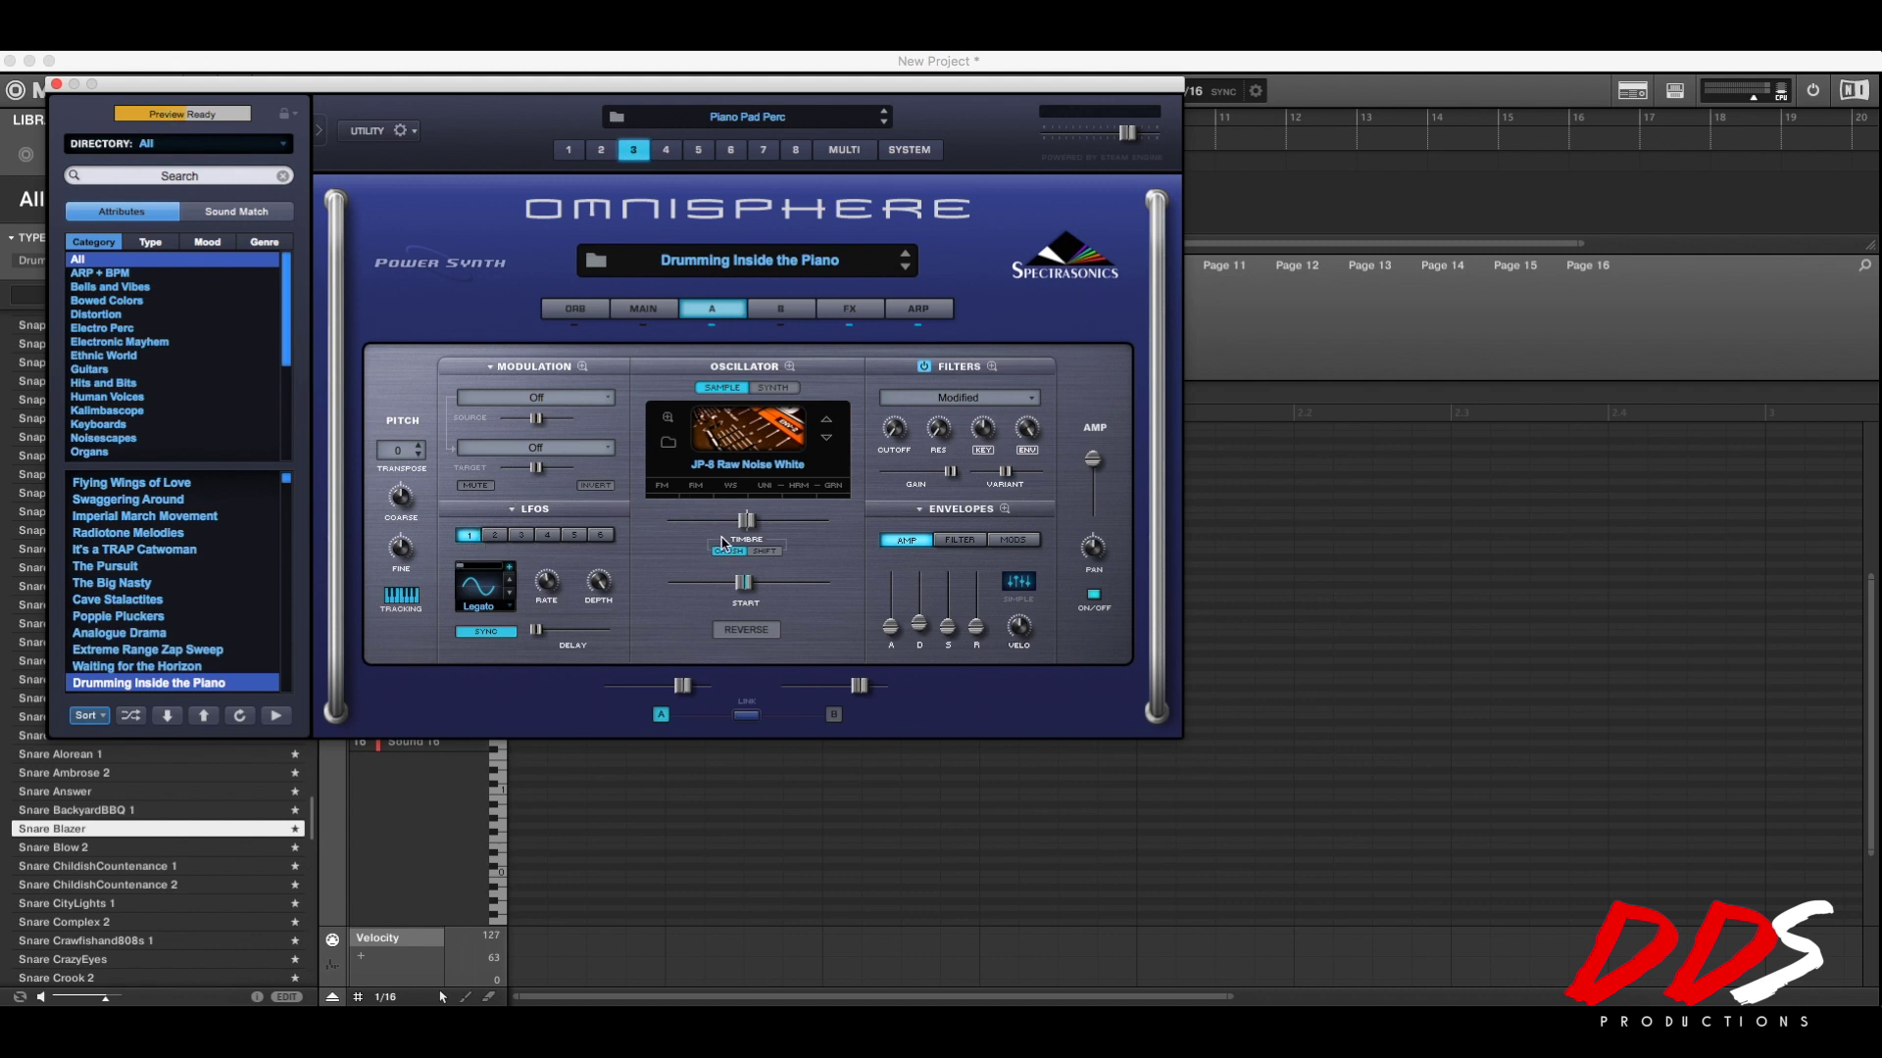
{"action": "left_click", "coordinate": [756, 639]}
{"action": "left_click", "coordinate": [571, 311]}
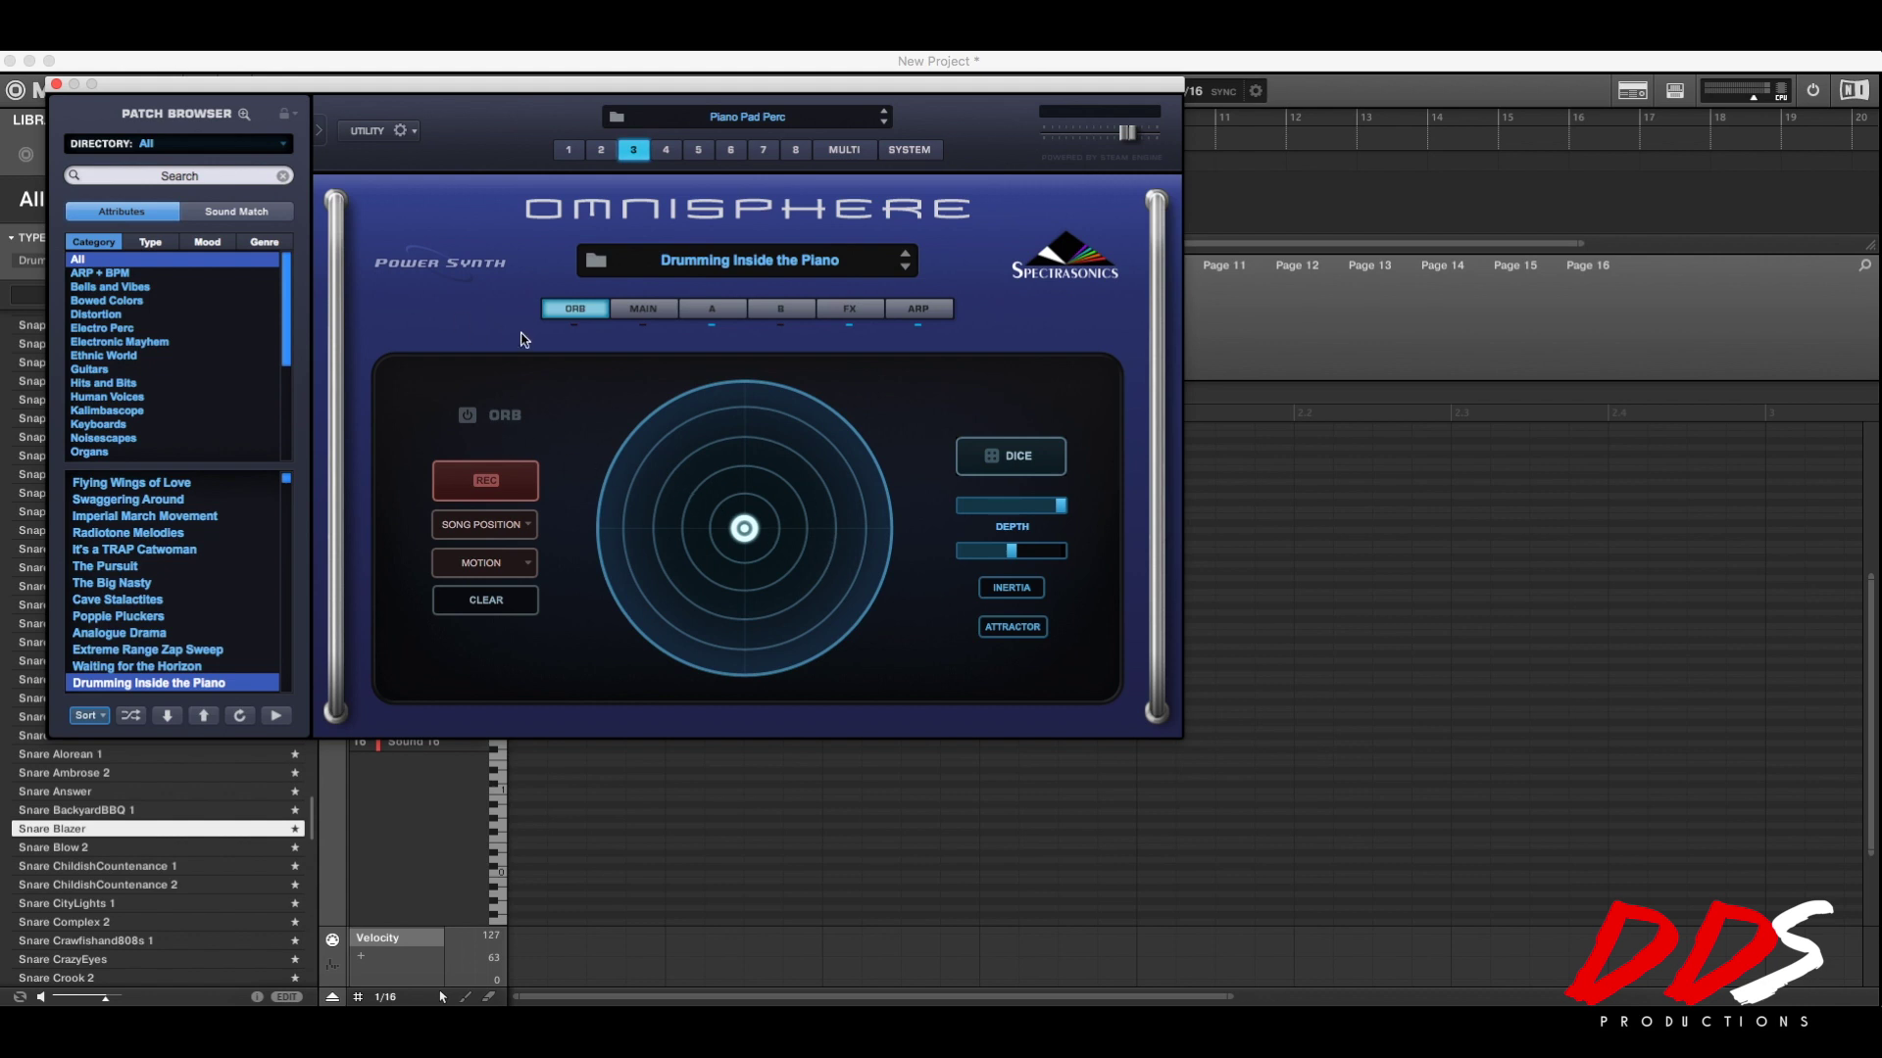
{"action": "left_click", "coordinate": [643, 309]}
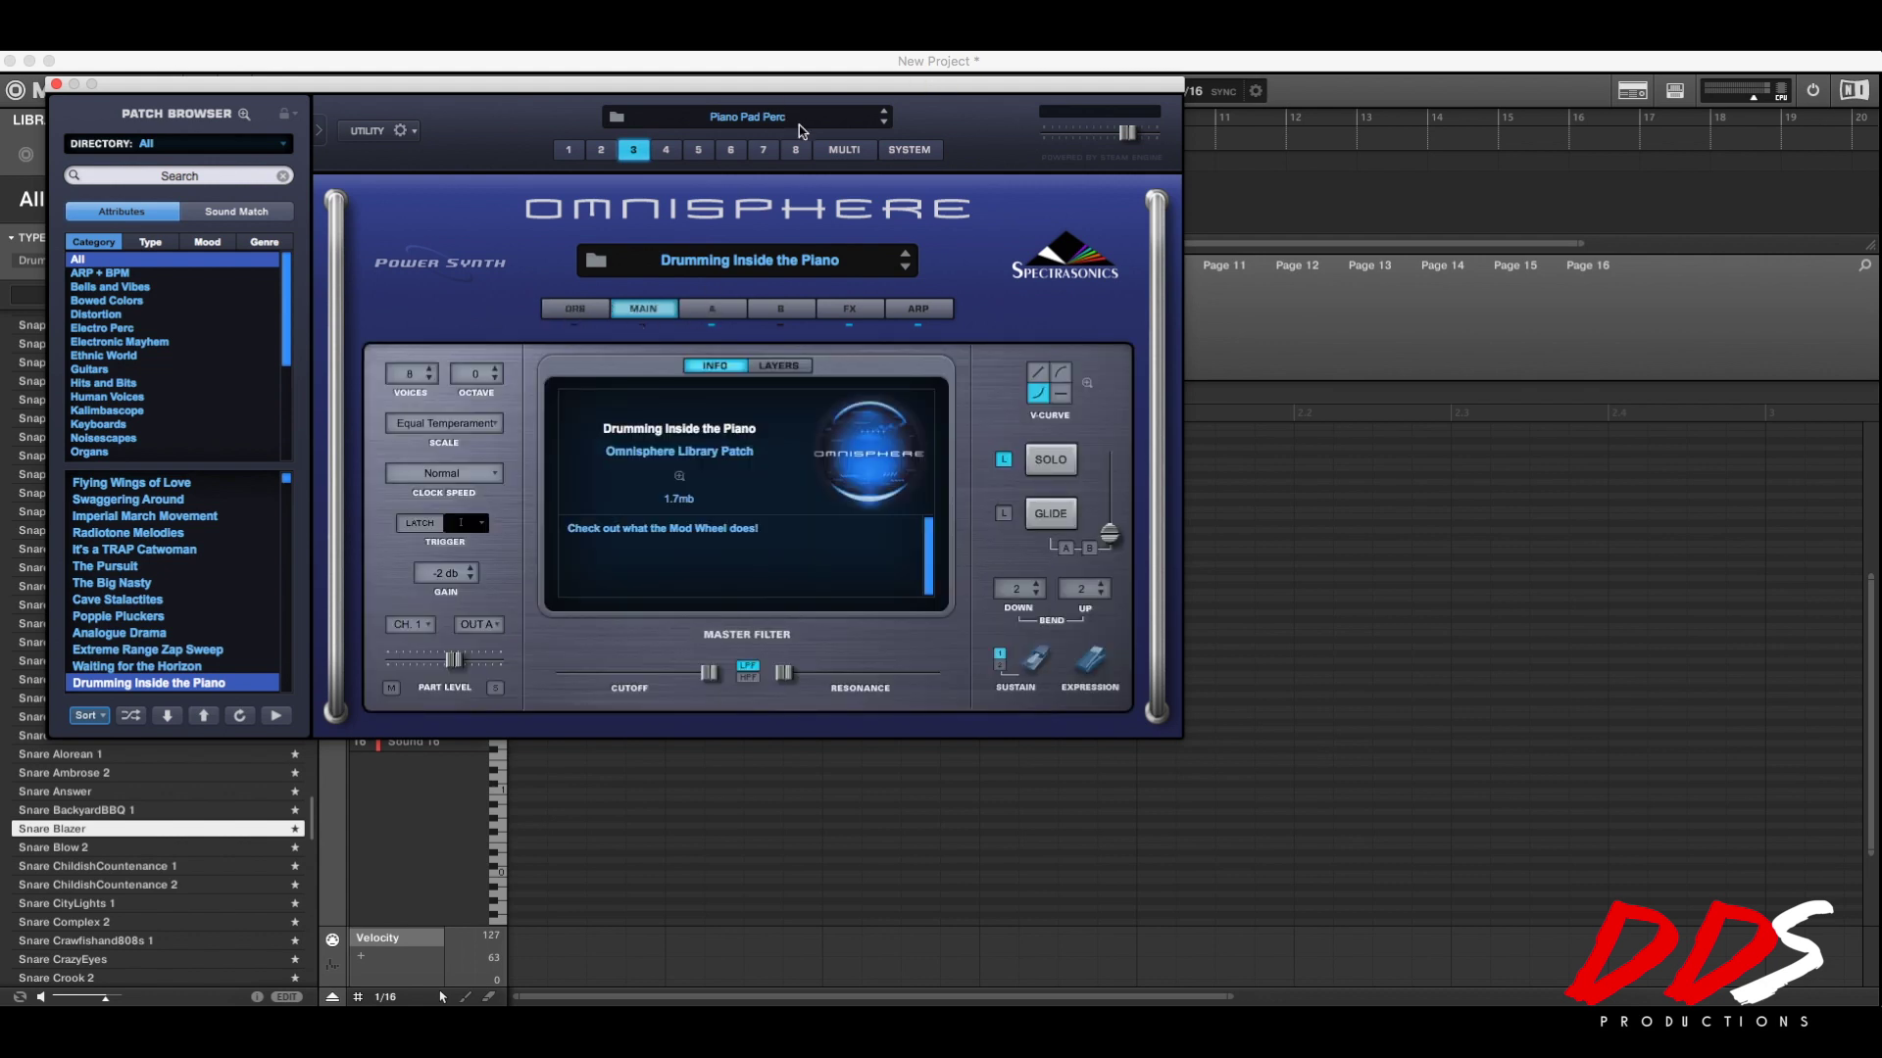
{"action": "left_click", "coordinate": [843, 151]}
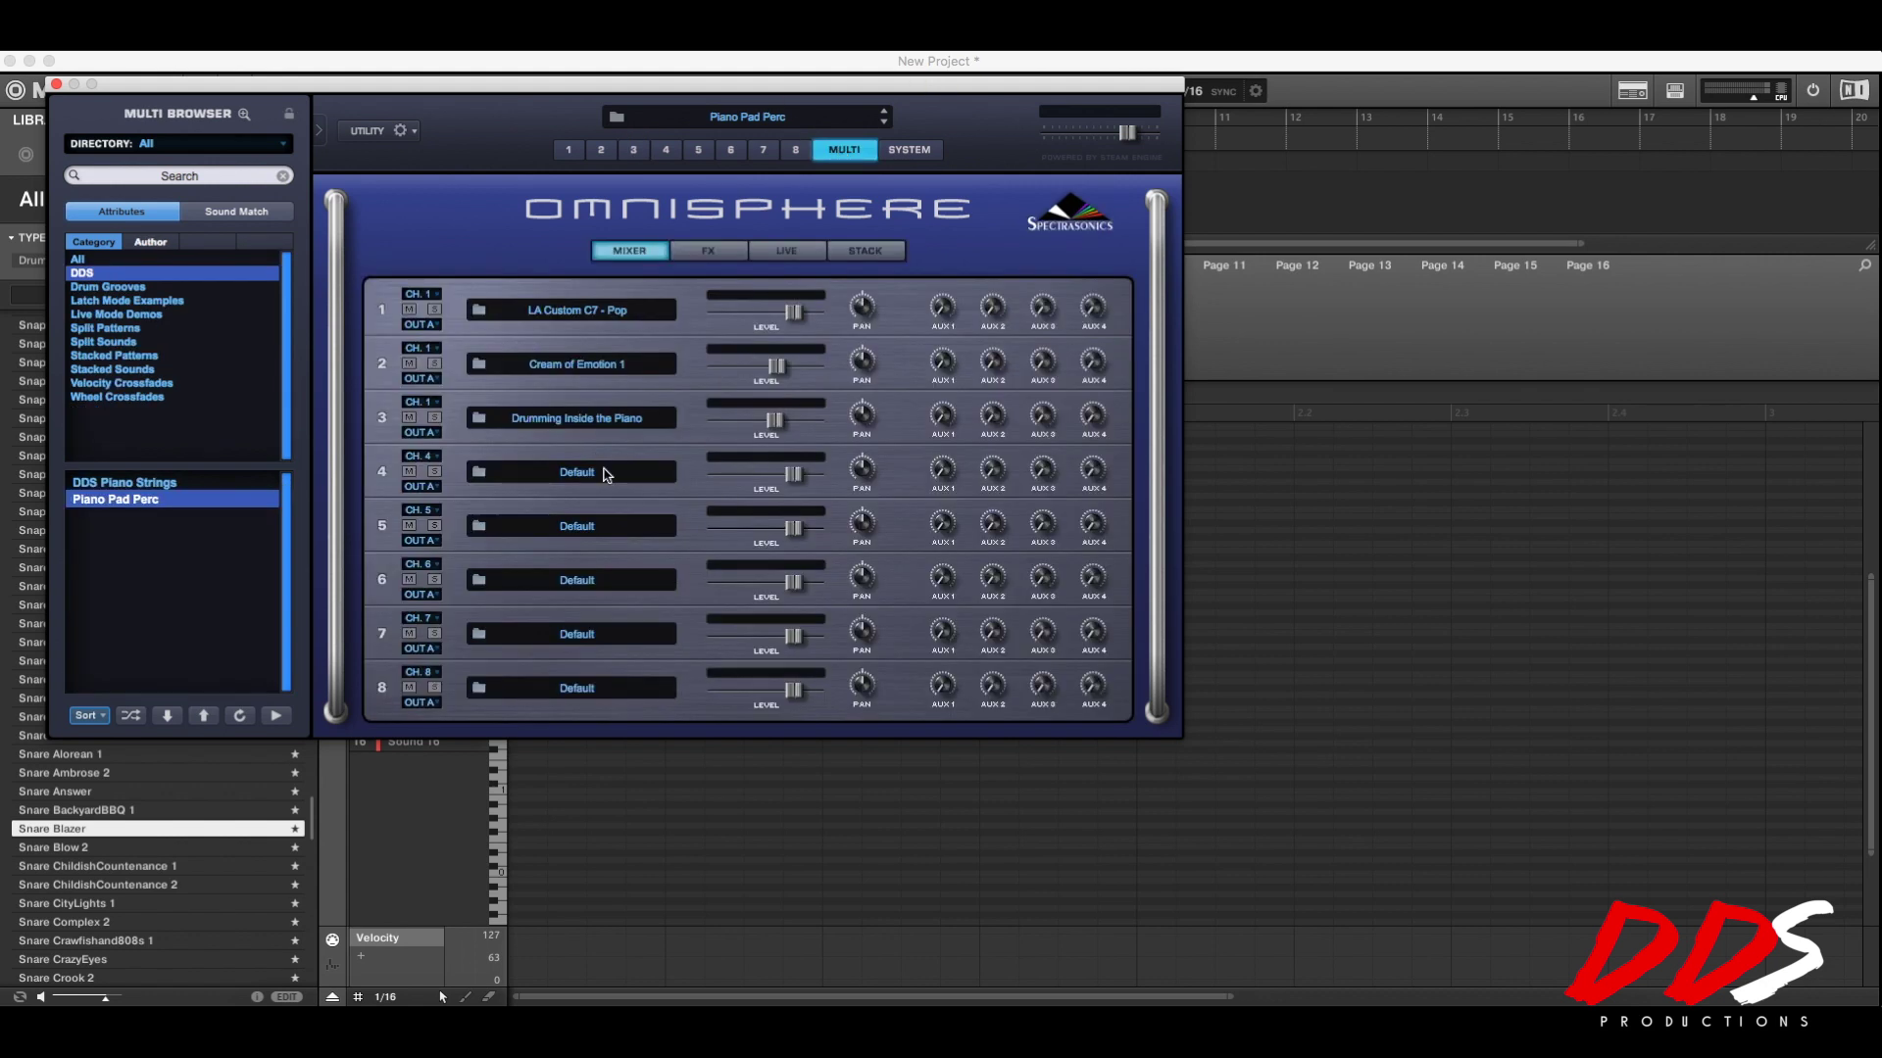